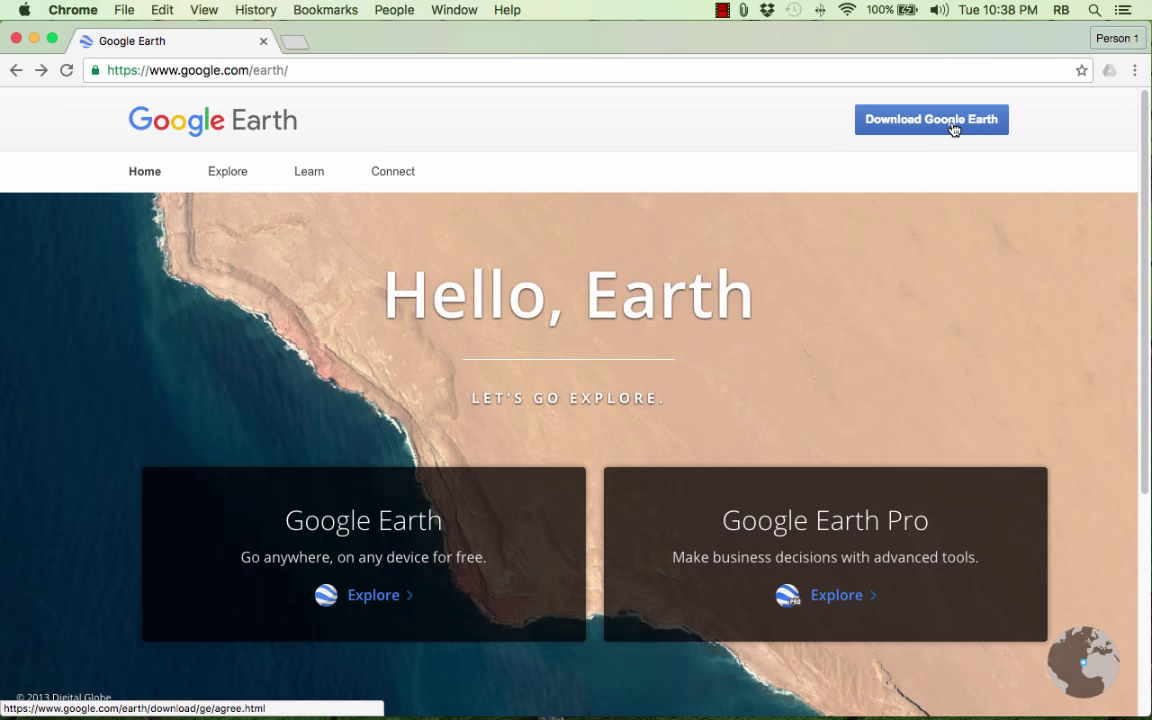
# Step: Open the Google Earth download page
pyautogui.click(953, 129)
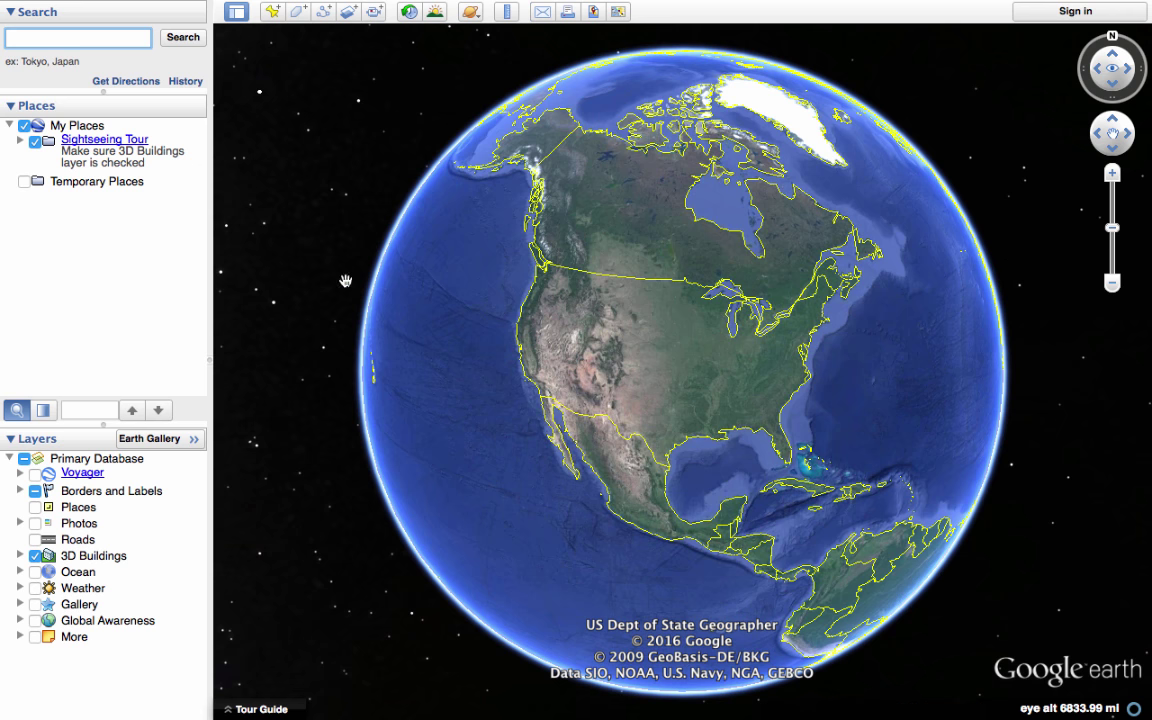
# Step: Rotate the globe to view the Americas and the Pacific Ocean around Hawaii, then return to North America
pyautogui.moveTo(333, 274); pyautogui.dragTo(370, 292)
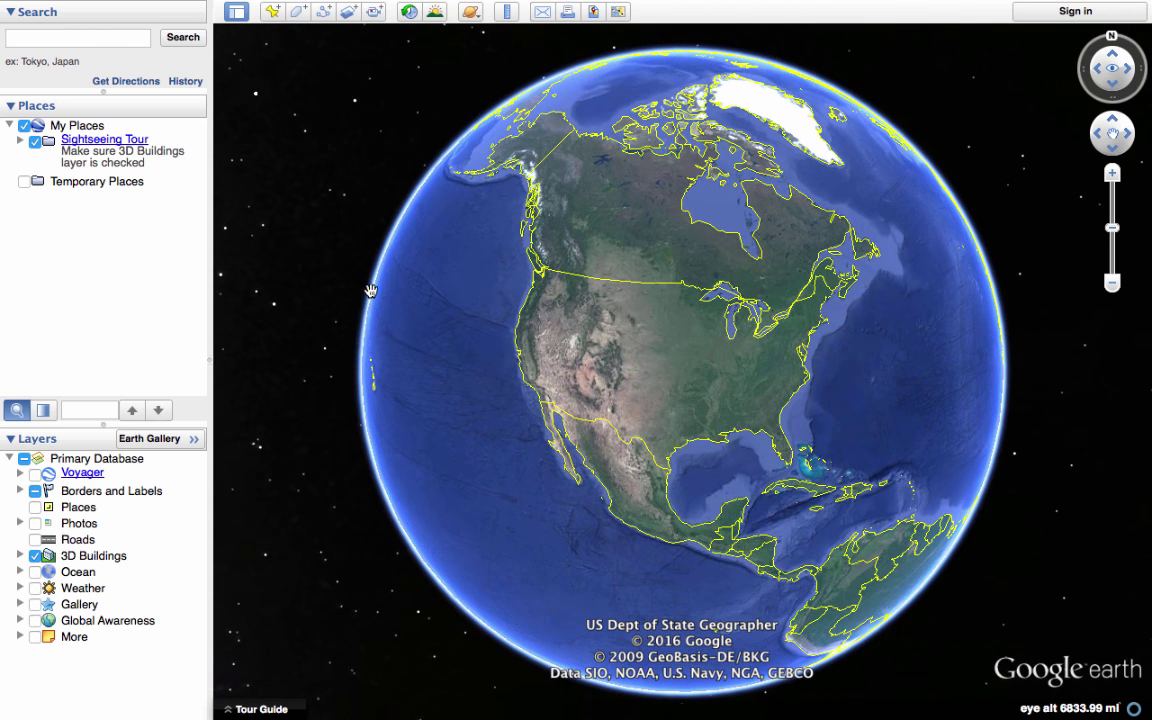
pyautogui.moveTo(528, 294); pyautogui.dragTo(388, 284)
pyautogui.moveTo(725, 296); pyautogui.dragTo(923, 291)
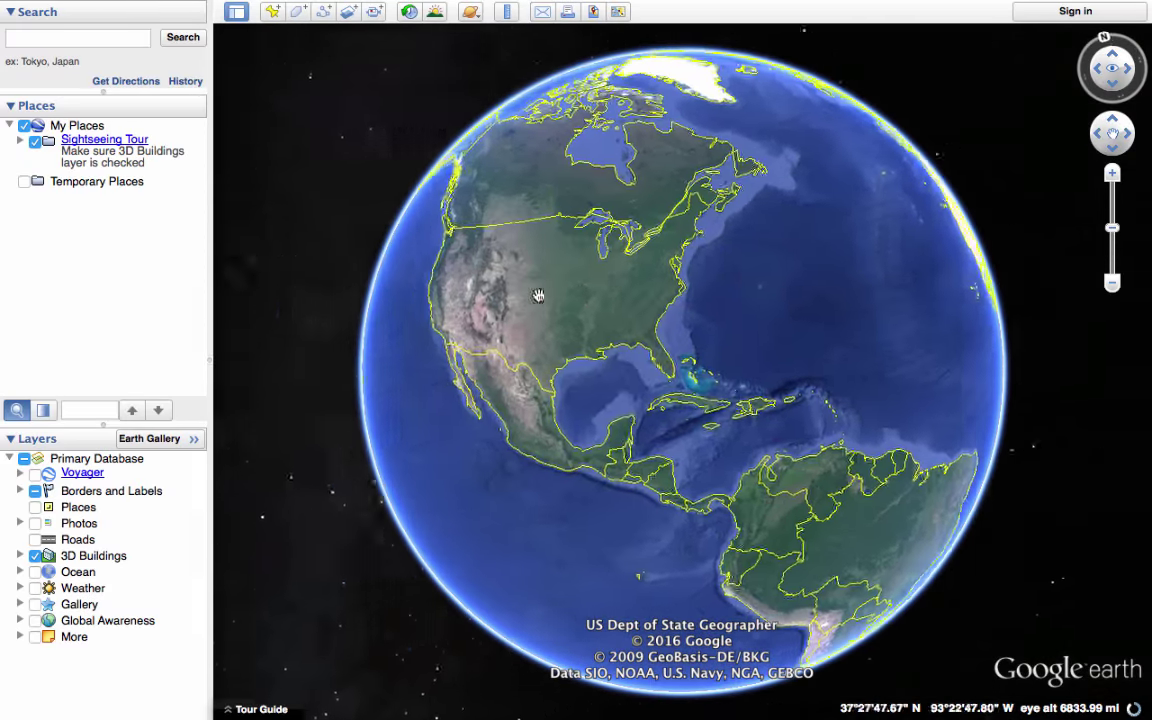
pyautogui.moveTo(538, 295); pyautogui.dragTo(651, 360)
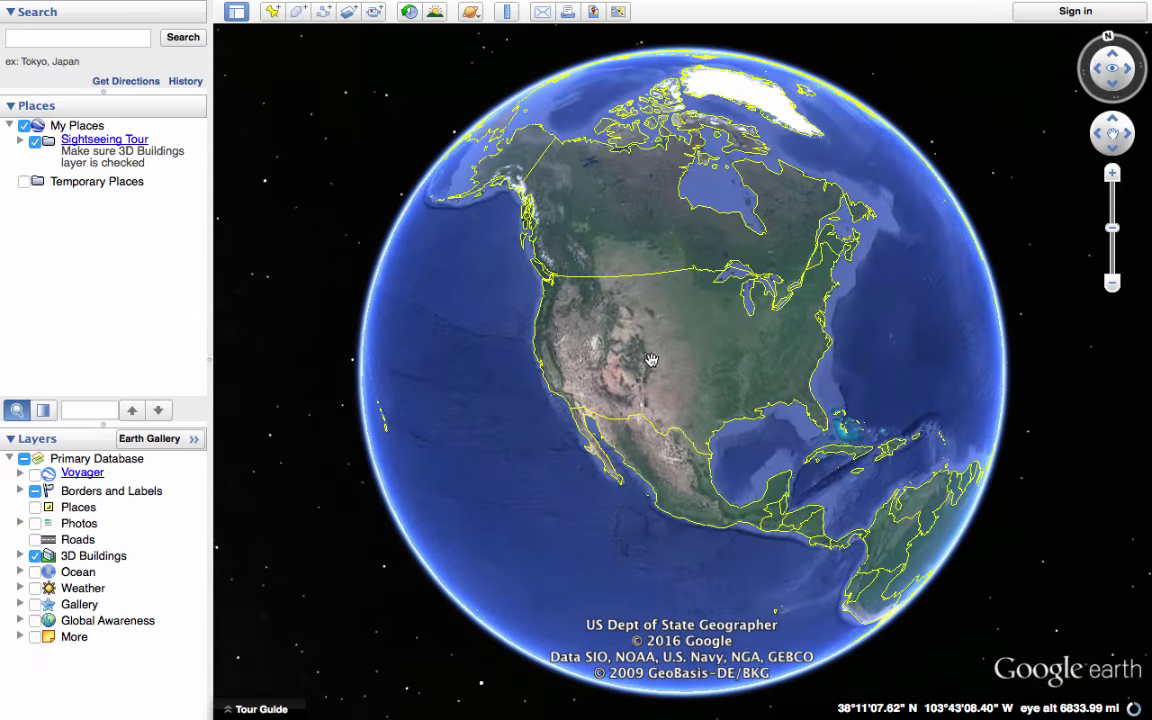
pyautogui.moveTo(476, 337); pyautogui.dragTo(856, 311)
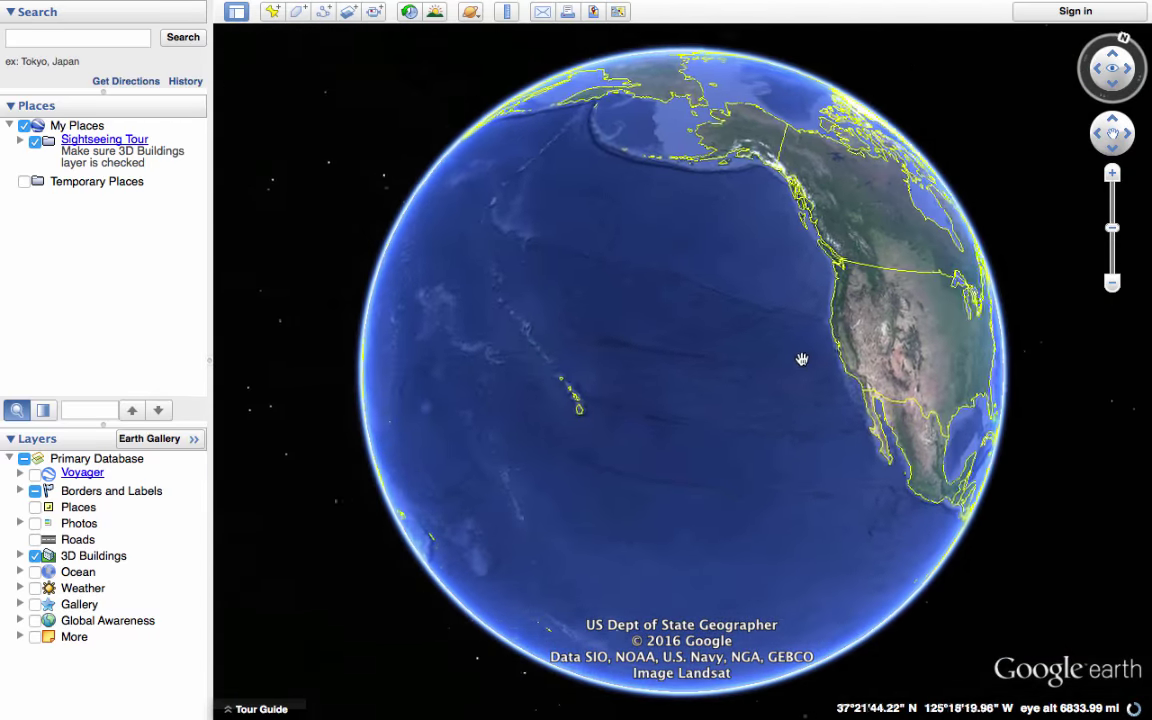
pyautogui.moveTo(828, 365); pyautogui.dragTo(454, 414)
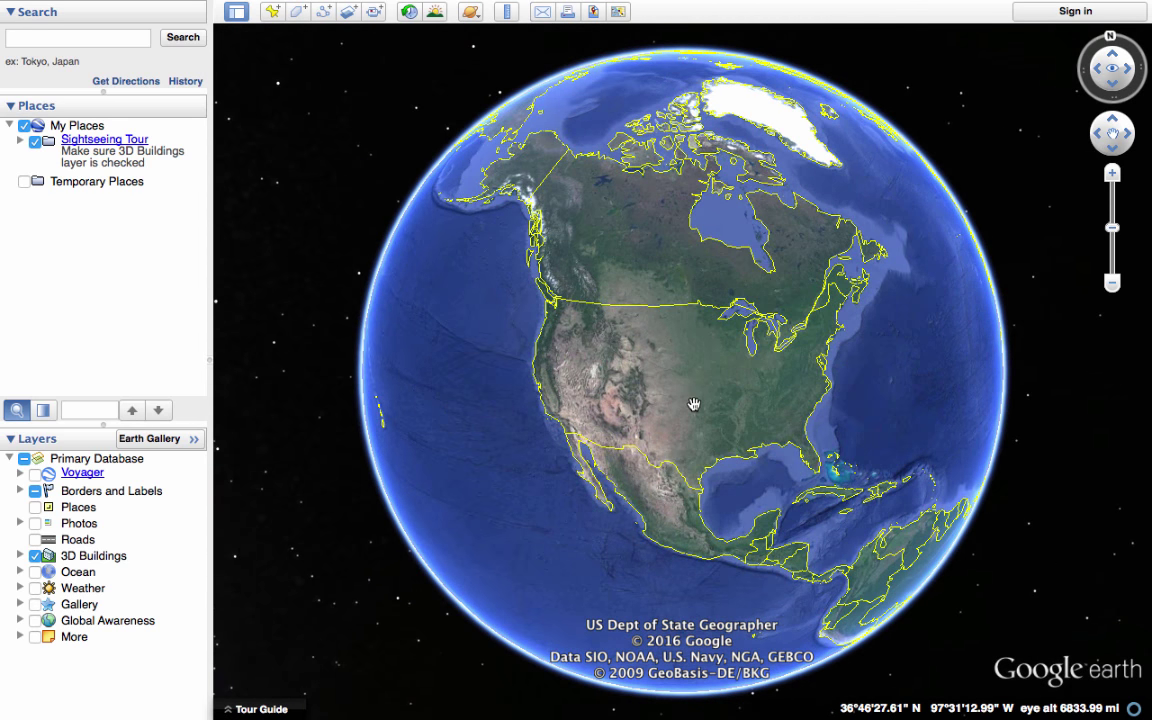
pyautogui.moveTo(692, 406); pyautogui.dragTo(631, 379)
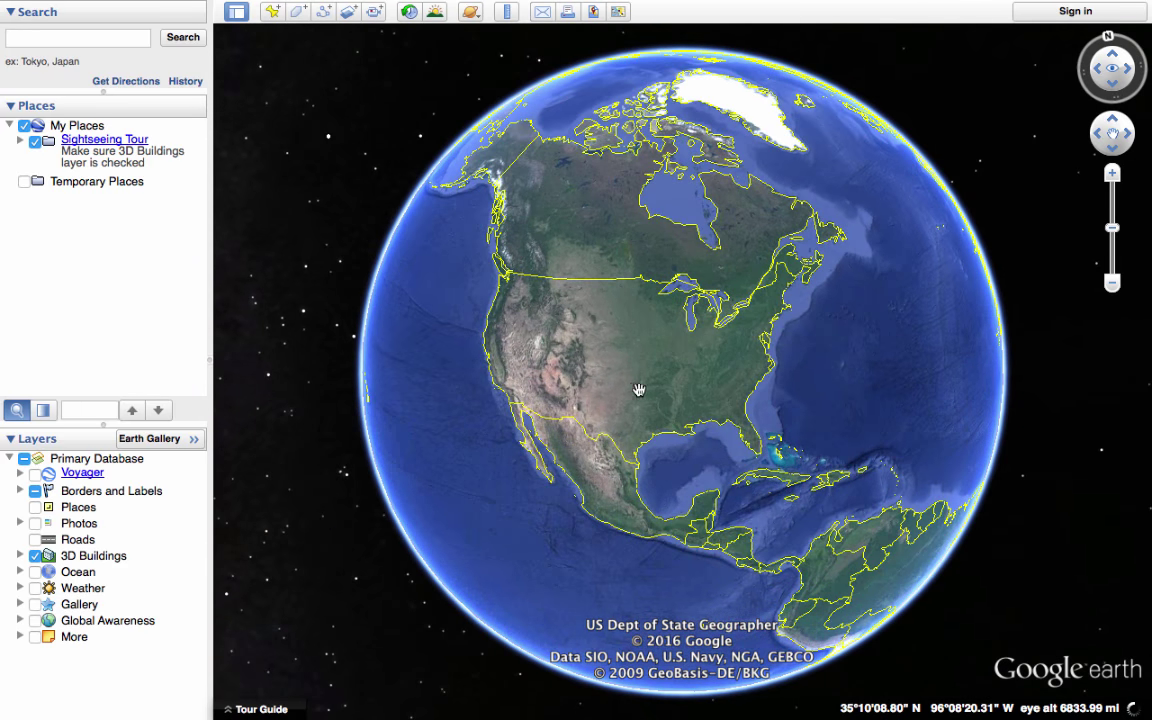
# Step: Rotate the globe from North America to South America and centre it on the Amazon region with north up
pyautogui.moveTo(736, 453); pyautogui.dragTo(519, 254)
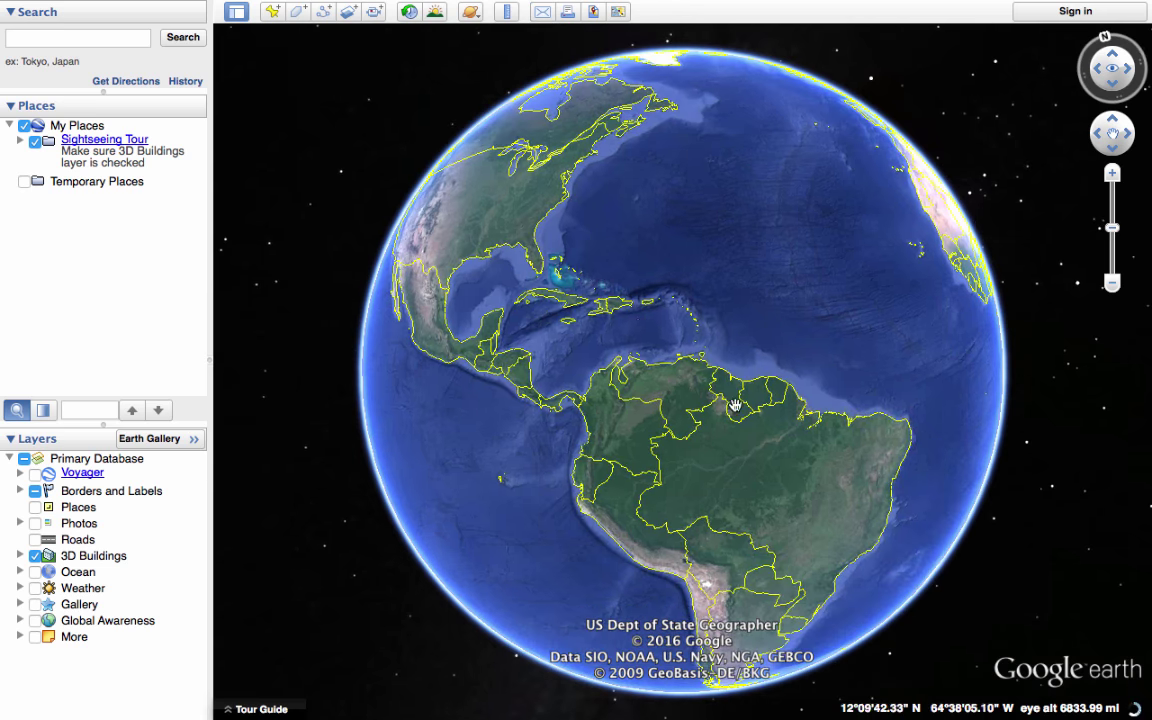
pyautogui.moveTo(708, 536); pyautogui.dragTo(650, 433)
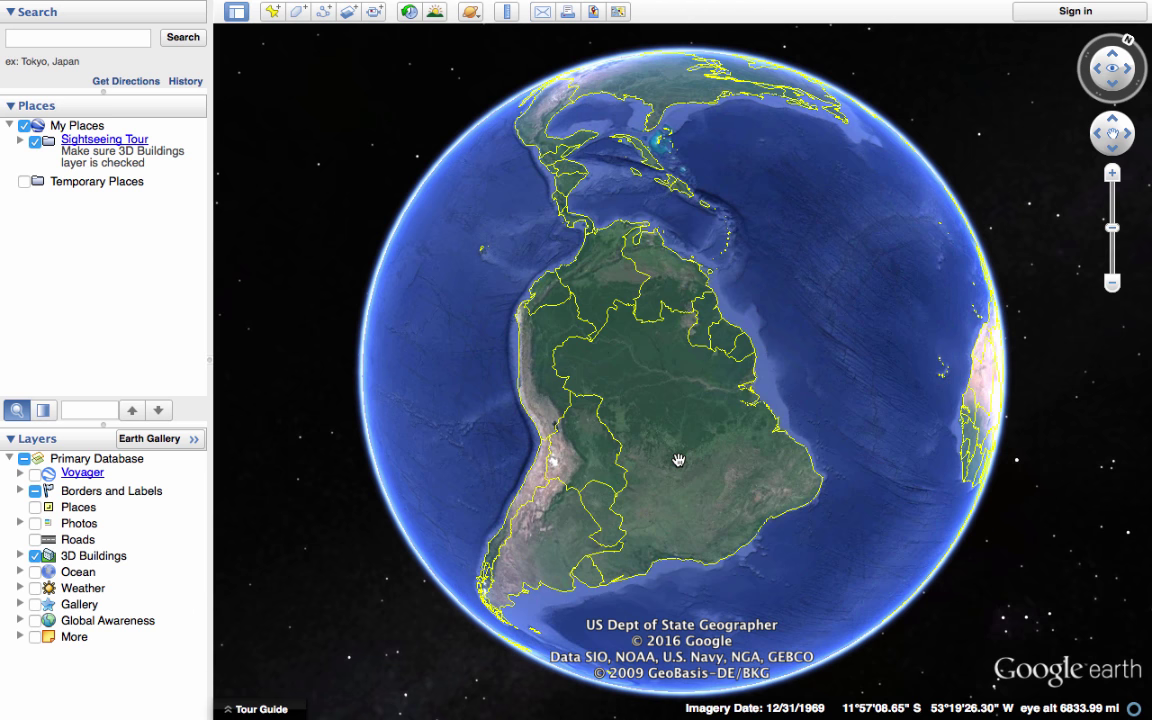
pyautogui.moveTo(650, 421); pyautogui.dragTo(710, 366)
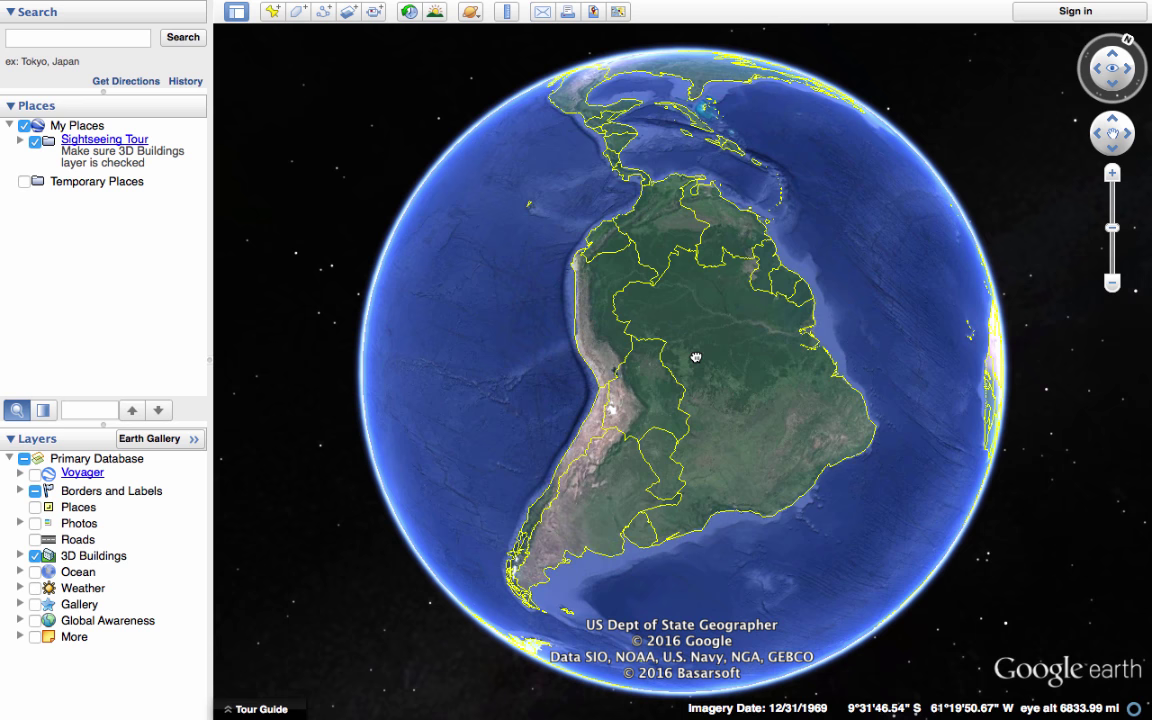
pyautogui.moveTo(696, 357)
pyautogui.mouseDown()
pyautogui.moveTo(789, 398)
pyautogui.moveTo(663, 540)
pyautogui.moveTo(718, 290)
pyautogui.moveTo(669, 478)
pyautogui.moveTo(697, 432)
pyautogui.moveTo(676, 447)
pyautogui.moveTo(705, 440)
pyautogui.moveTo(694, 377)
pyautogui.mouseUp()
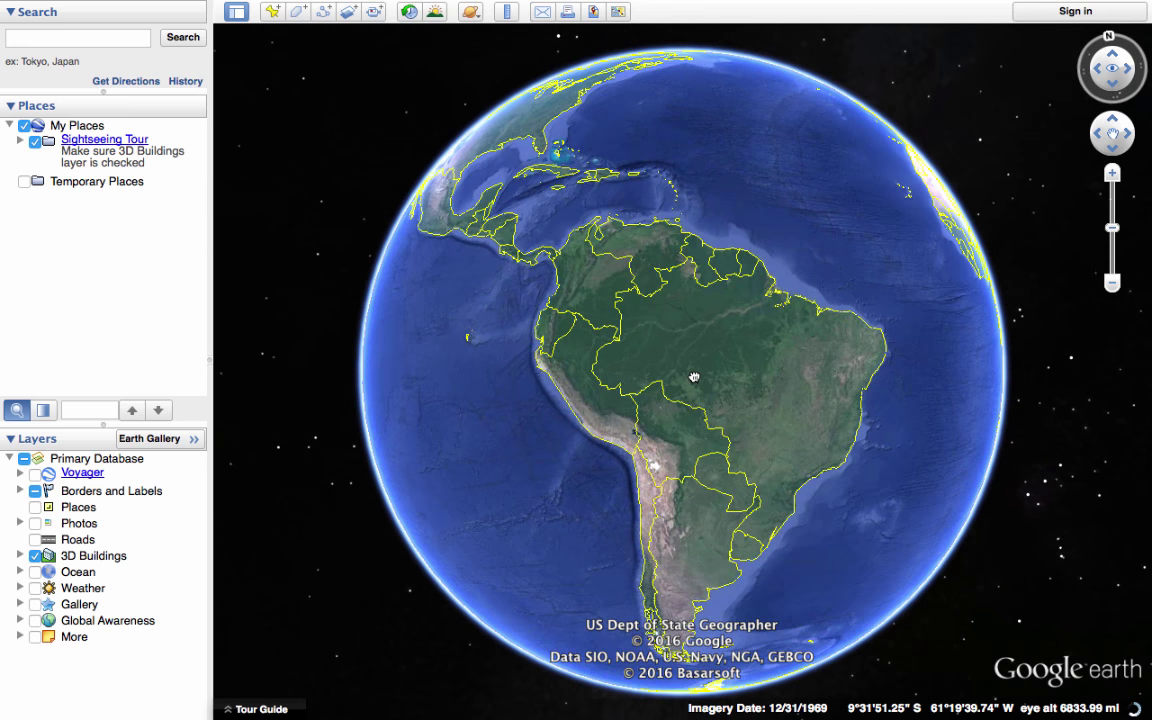
pyautogui.moveTo(708, 420); pyautogui.dragTo(670, 412)
pyautogui.moveTo(605, 371); pyautogui.dragTo(714, 336)
pyautogui.moveTo(738, 433); pyautogui.dragTo(678, 444)
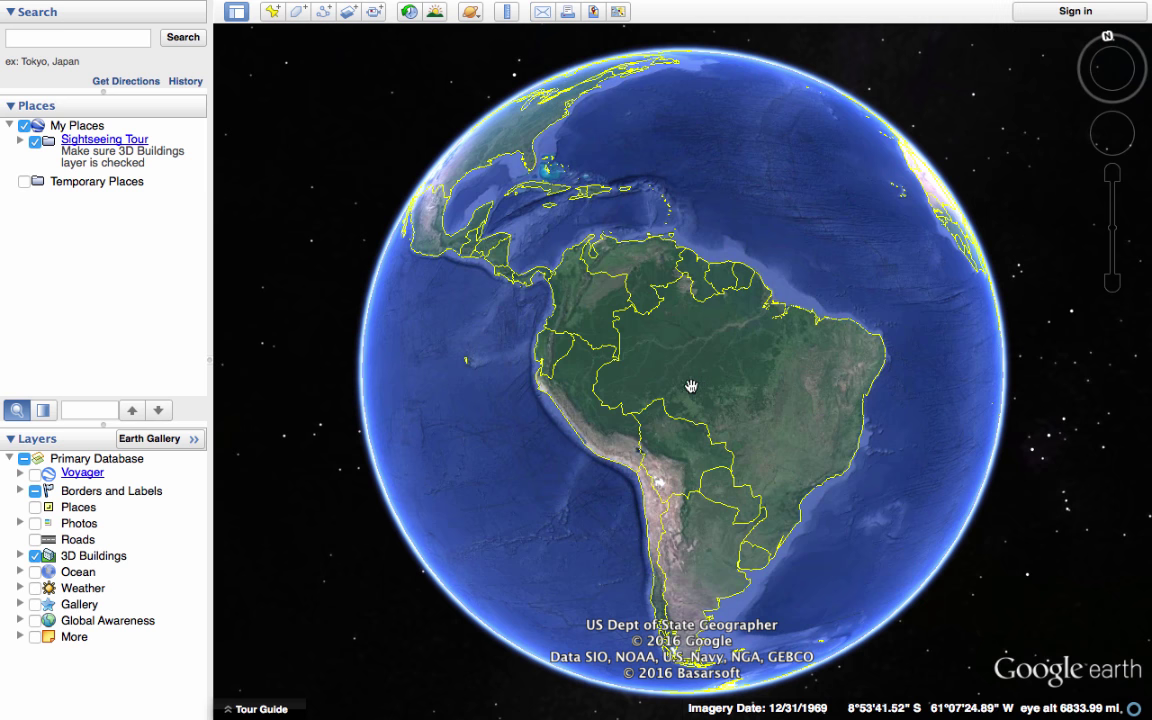
pyautogui.moveTo(654, 375)
pyautogui.mouseDown()
pyautogui.moveTo(689, 414)
pyautogui.moveTo(877, 465)
pyautogui.moveTo(689, 391)
pyautogui.moveTo(659, 361)
pyautogui.mouseUp()
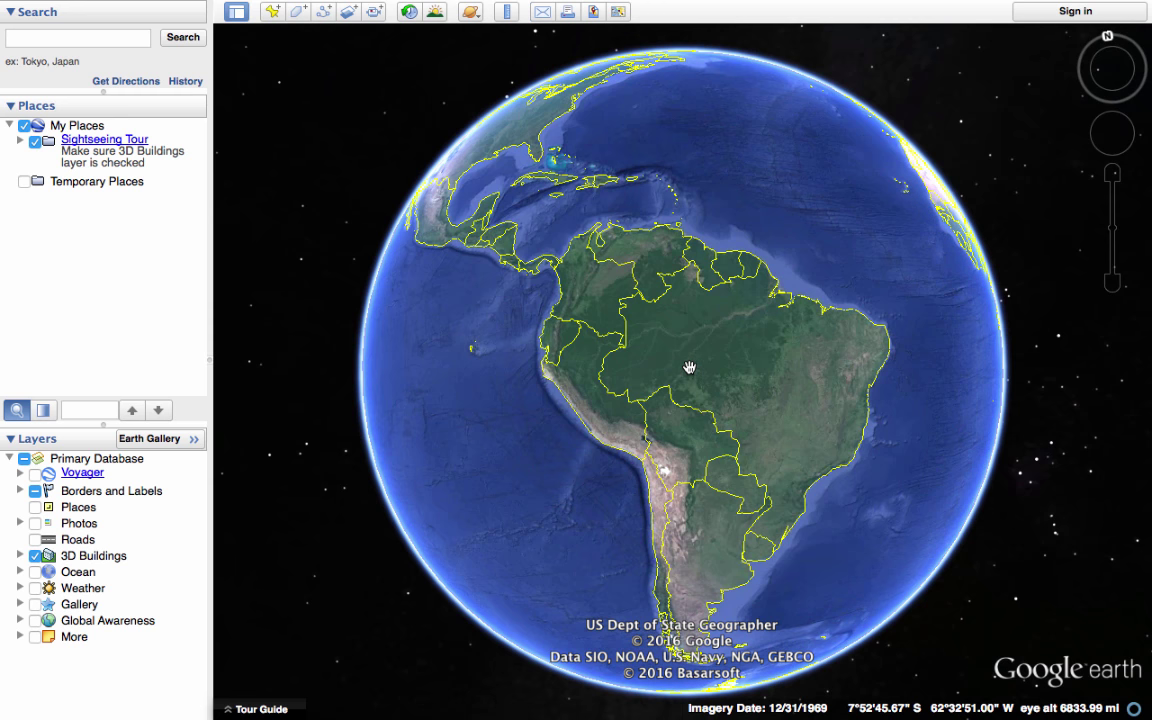
# Step: Examine the forest clearings in northern Rondônia, Brazil, up close, and return to a view of the South American continent
pyautogui.scroll(5, 689, 367)
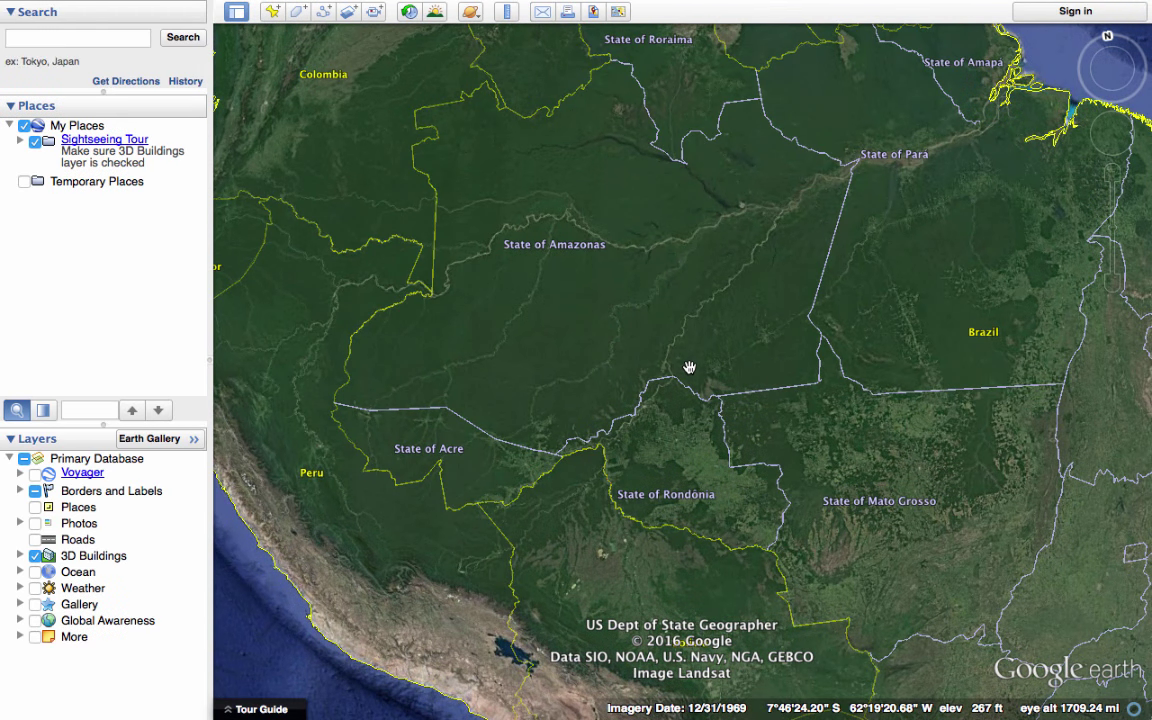
pyautogui.scroll(4, 689, 367)
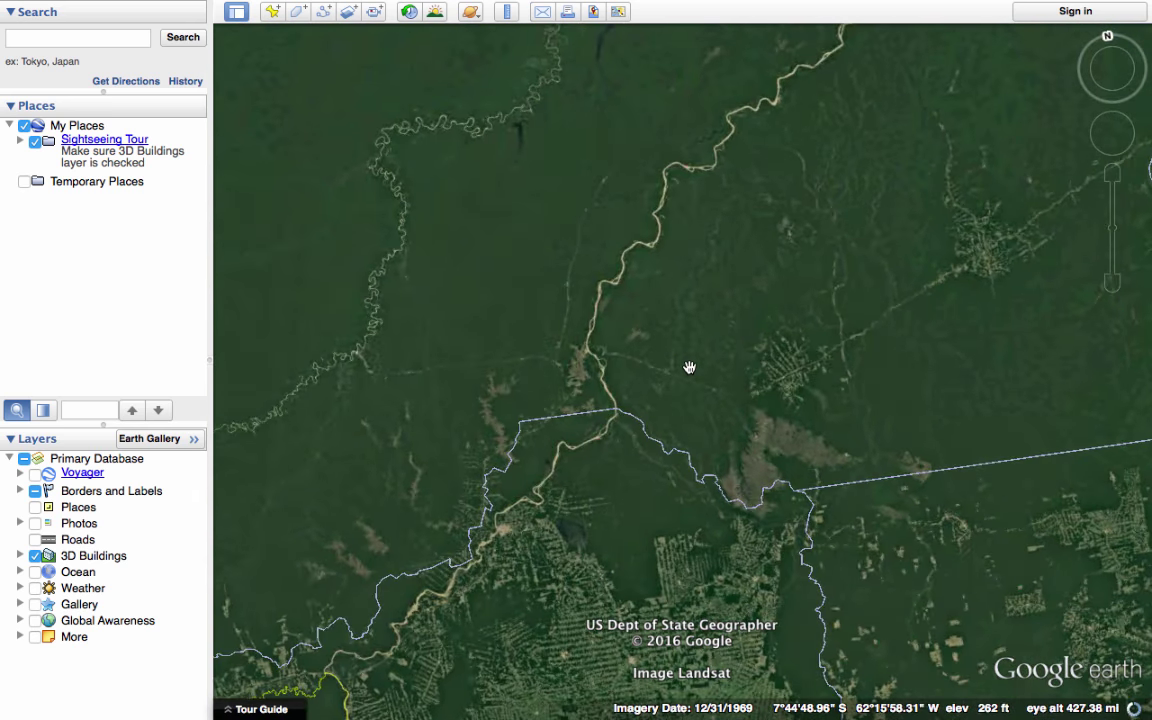
pyautogui.scroll(4, 676, 553)
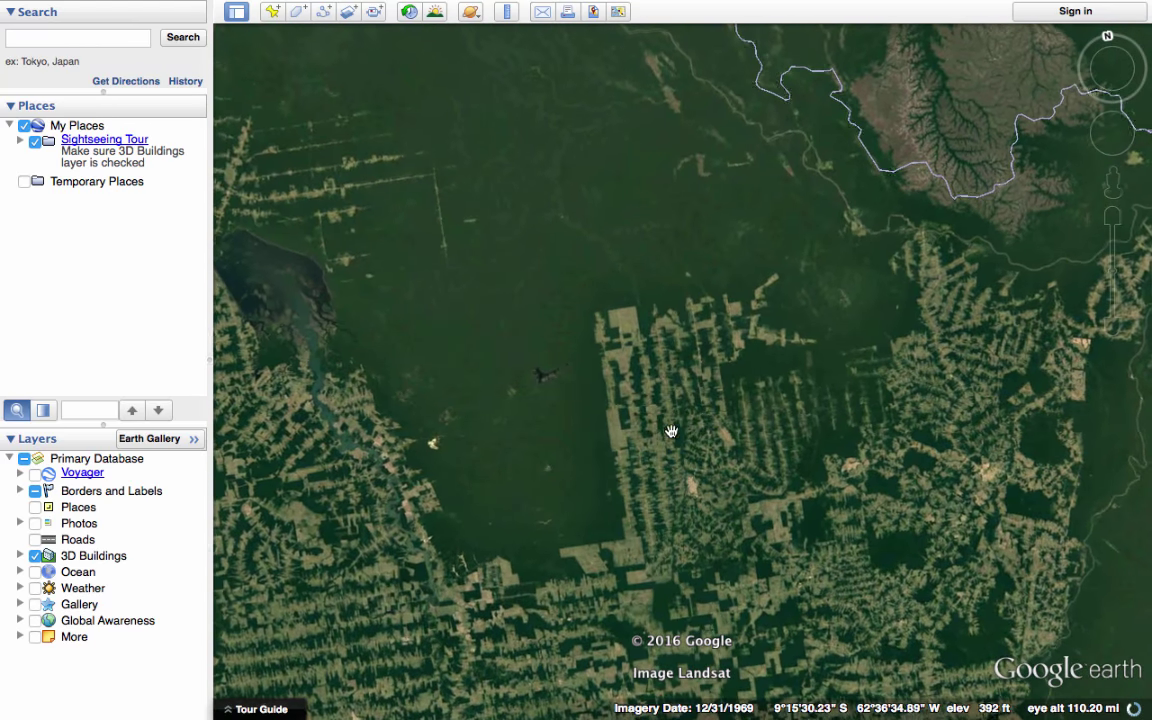
pyautogui.scroll(4, 662, 420)
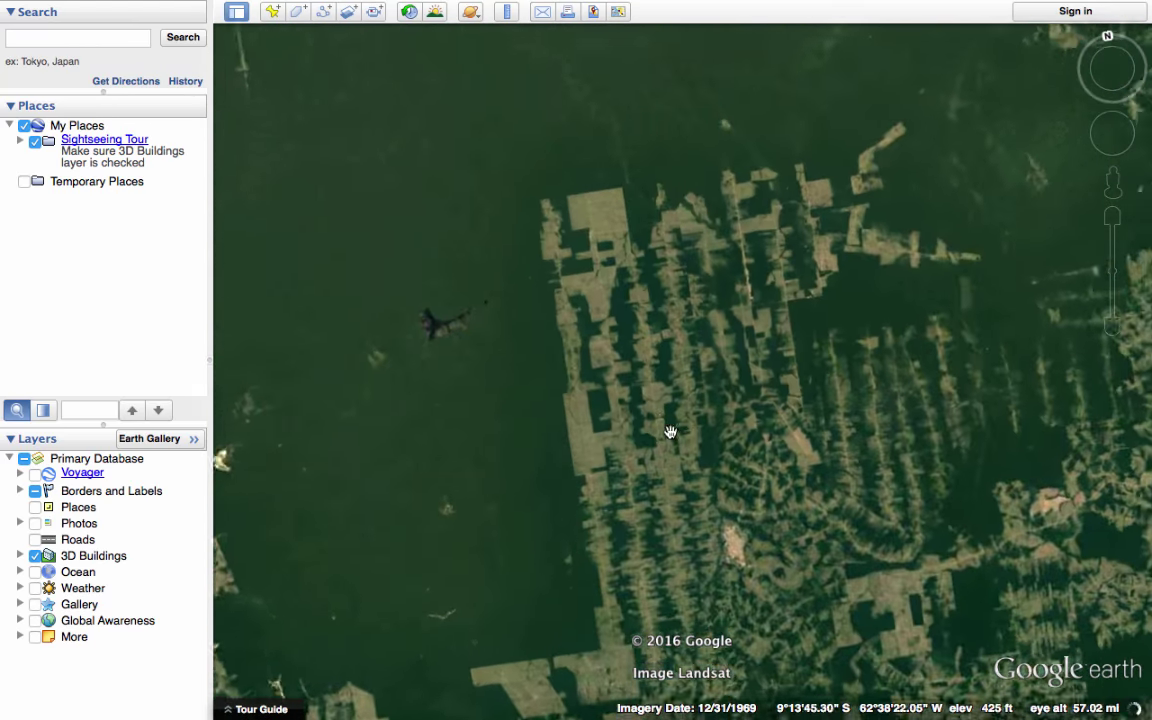
pyautogui.scroll(-5, 806, 501)
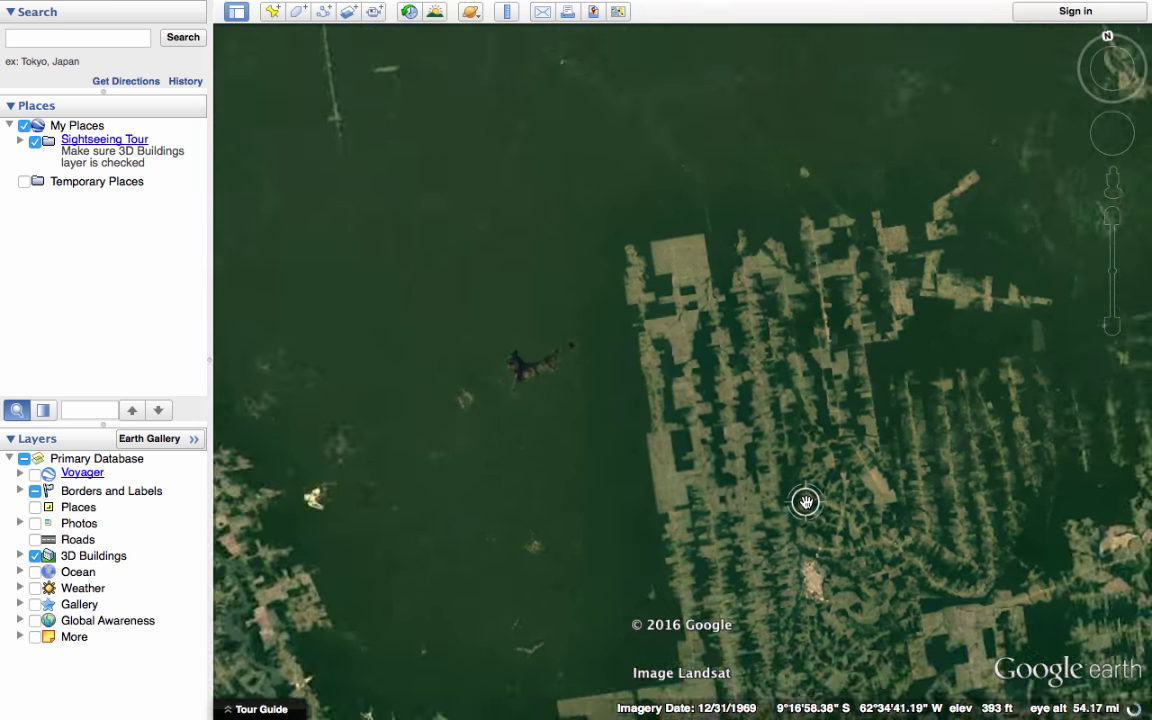
pyautogui.scroll(-5, 805, 501)
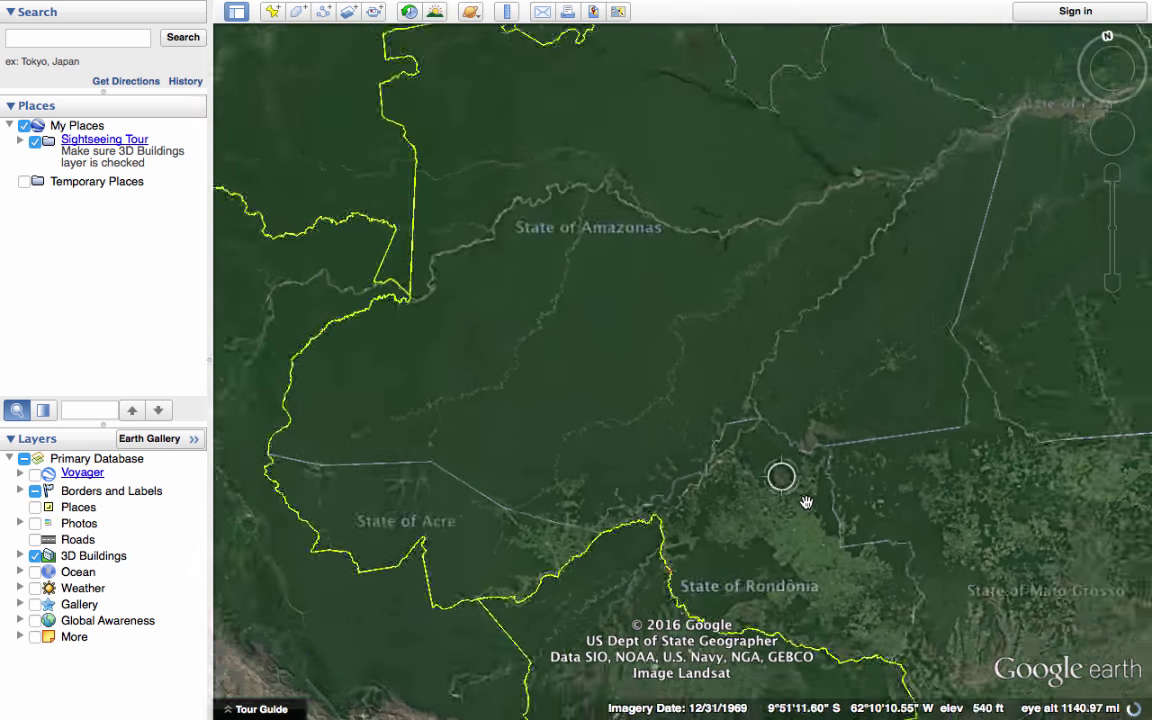
pyautogui.scroll(-2, 803, 502)
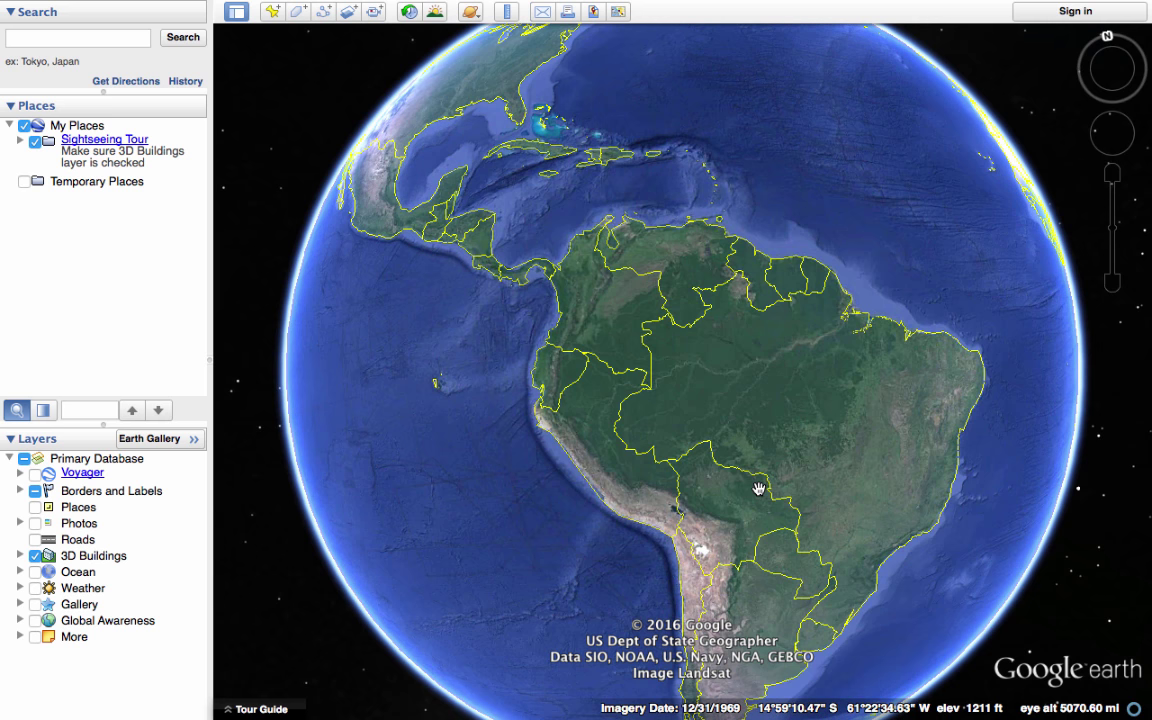
# Step: Examine the forest in eastern Bolivia down to the individual tree canopy, and return to a view of the whole globe
pyautogui.scroll(5, 755, 492)
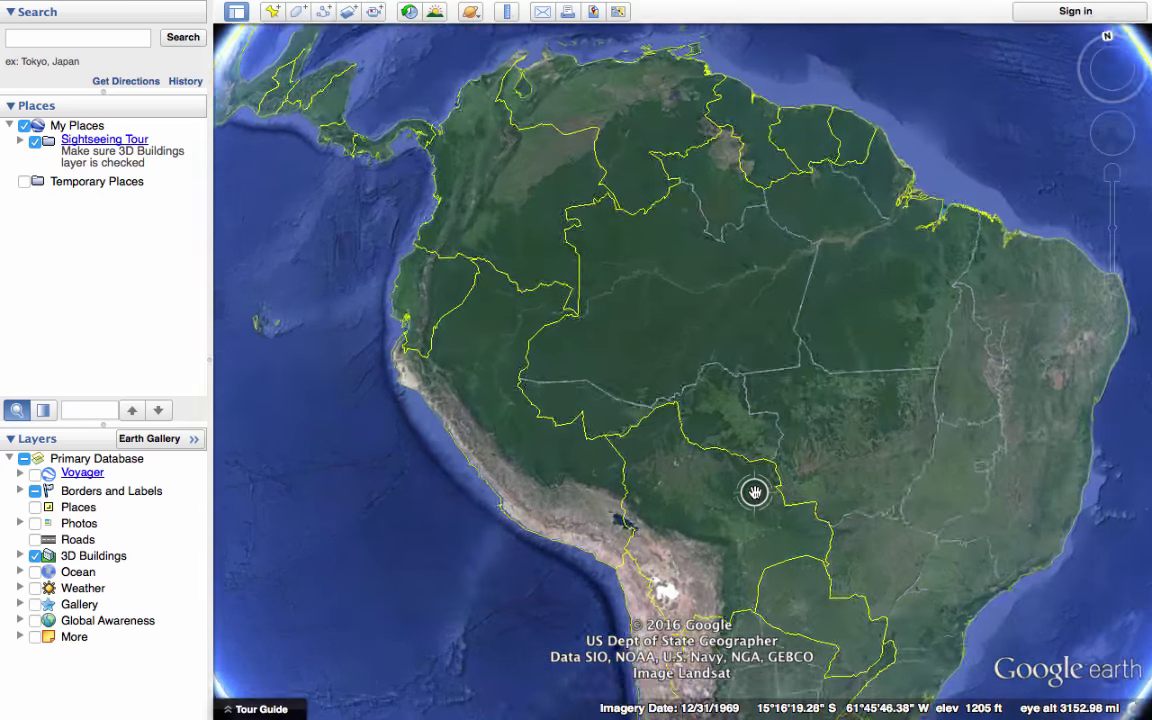
pyautogui.scroll(5, 755, 492)
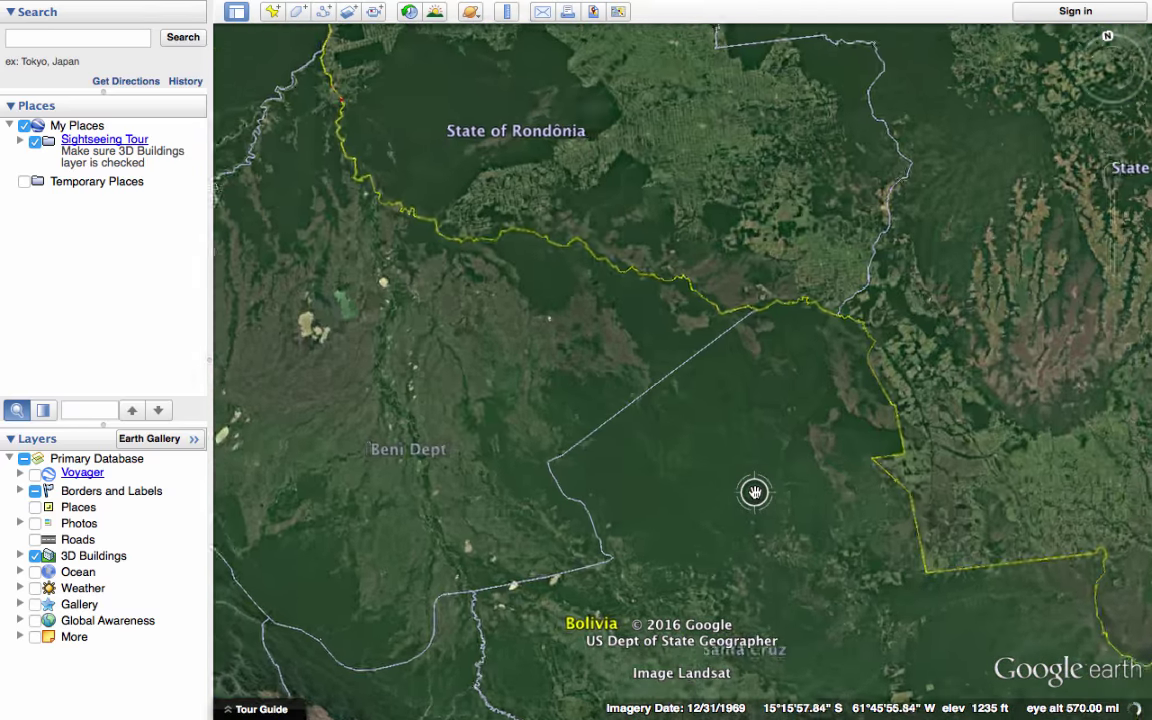
pyautogui.scroll(2, 755, 492)
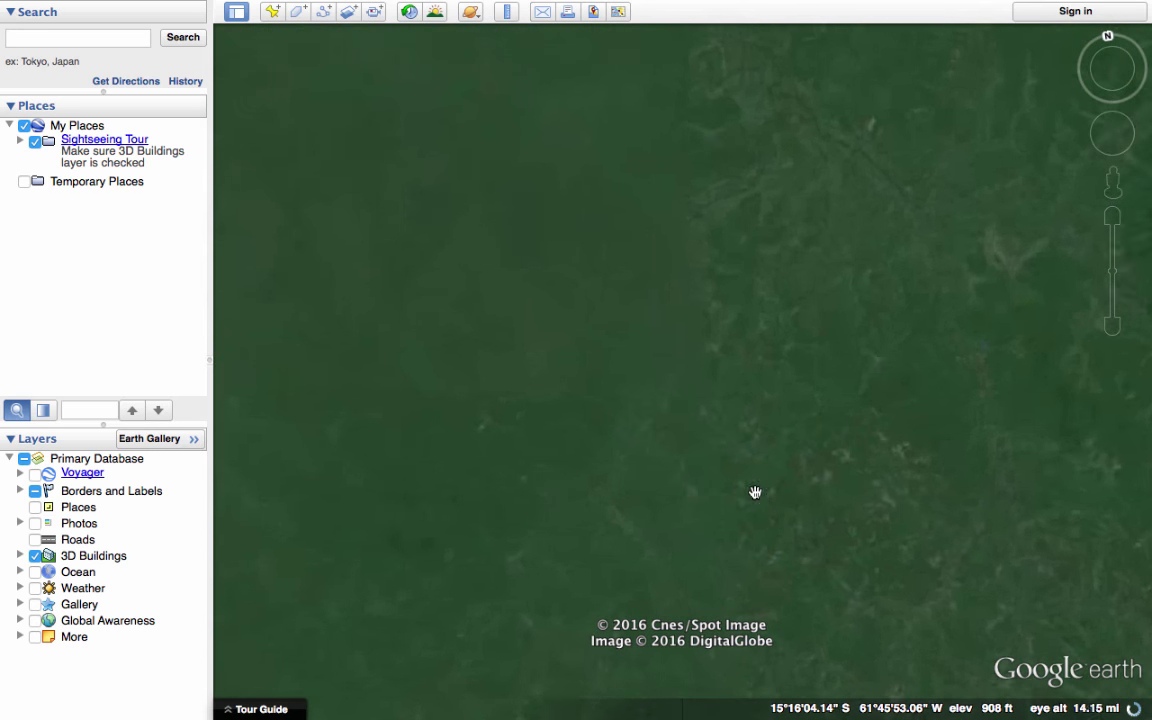
pyautogui.scroll(5, 755, 492)
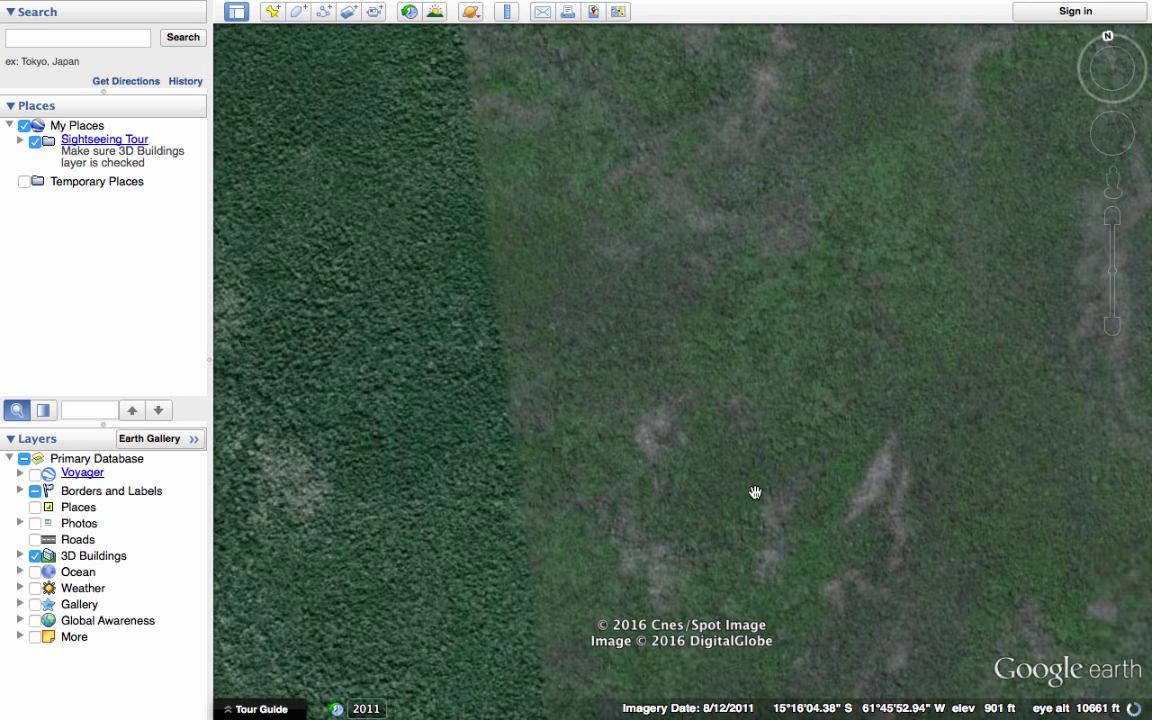
pyautogui.scroll(3, 755, 492)
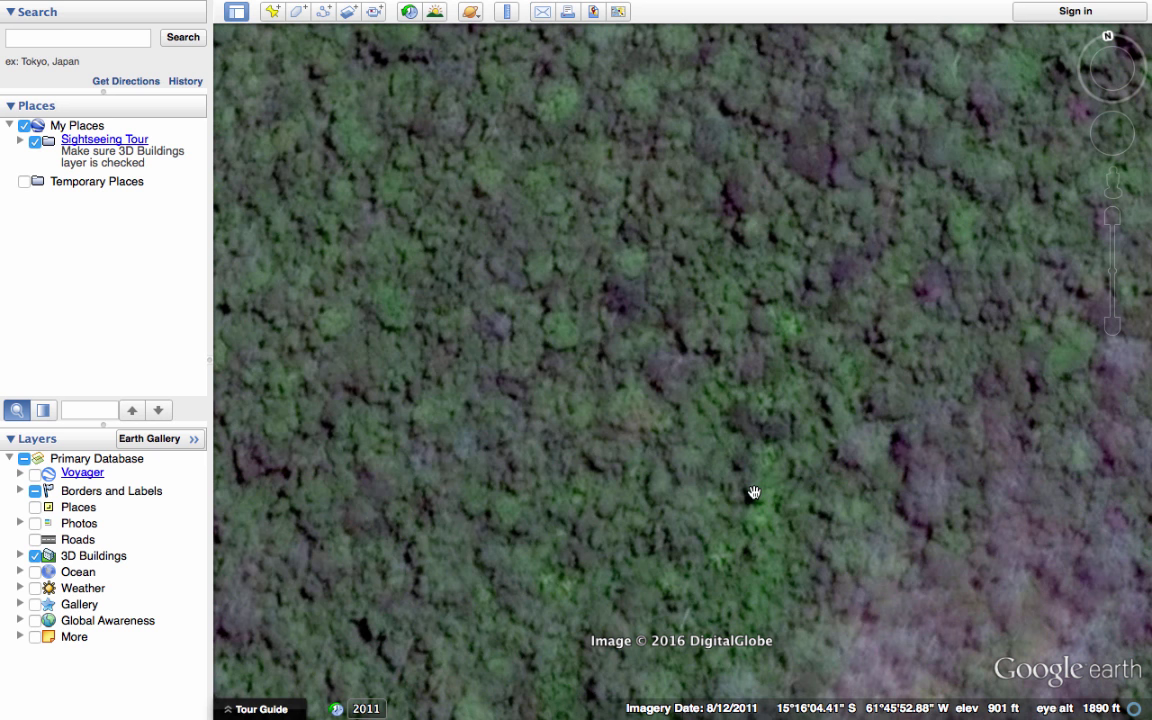
pyautogui.scroll(-4, 754, 491)
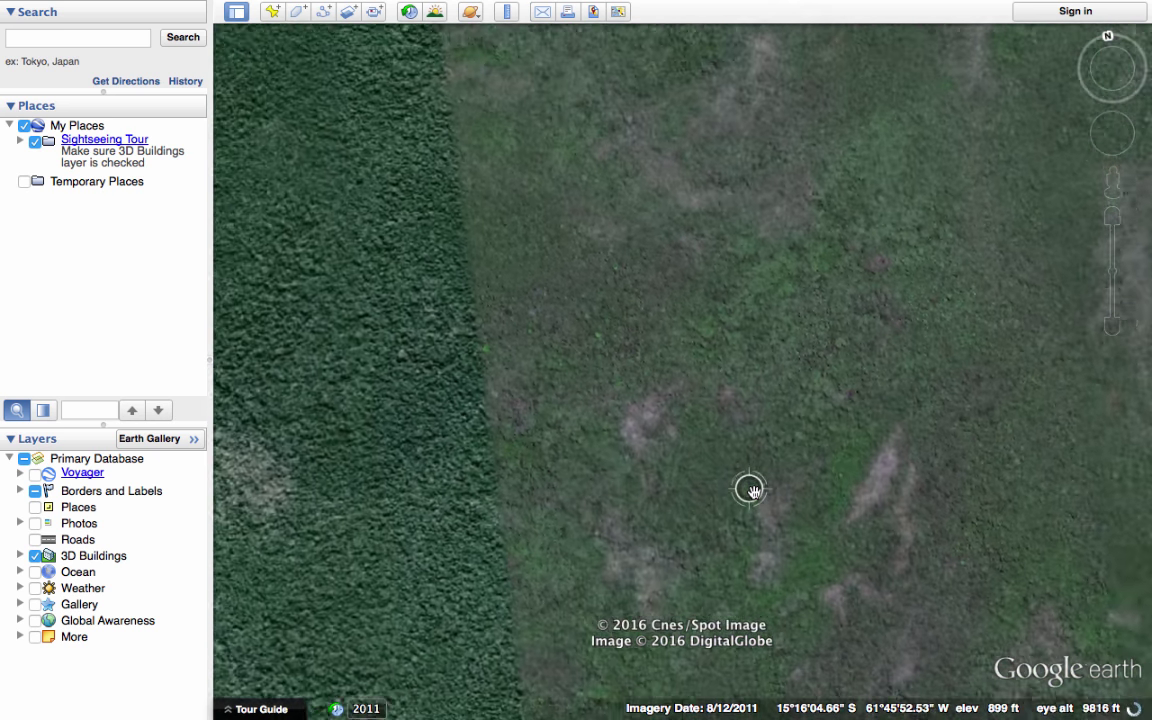
pyautogui.scroll(-2, 754, 491)
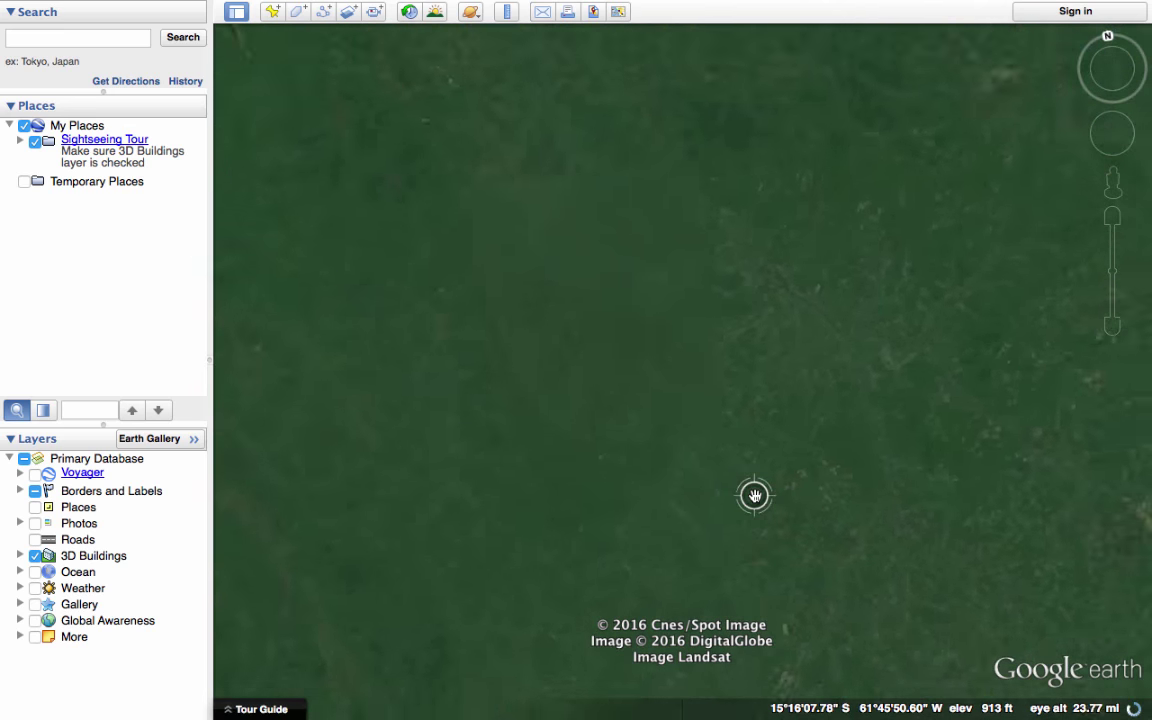
pyautogui.scroll(-5, 754, 494)
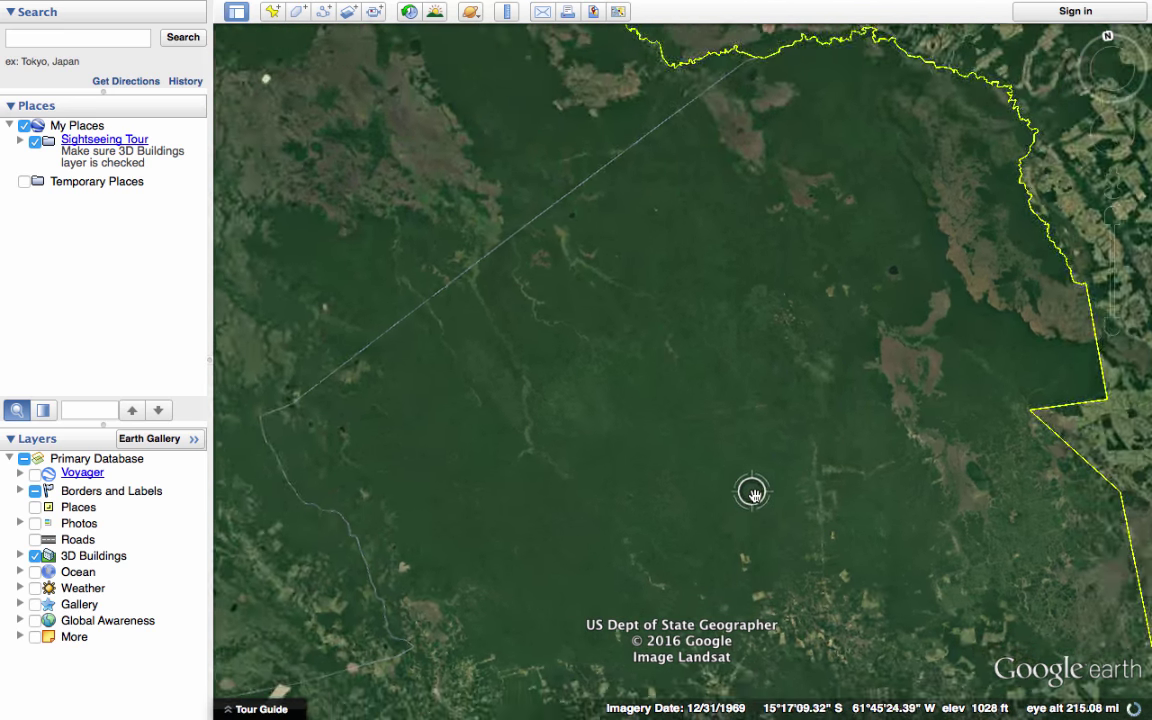
pyautogui.scroll(-5, 751, 456)
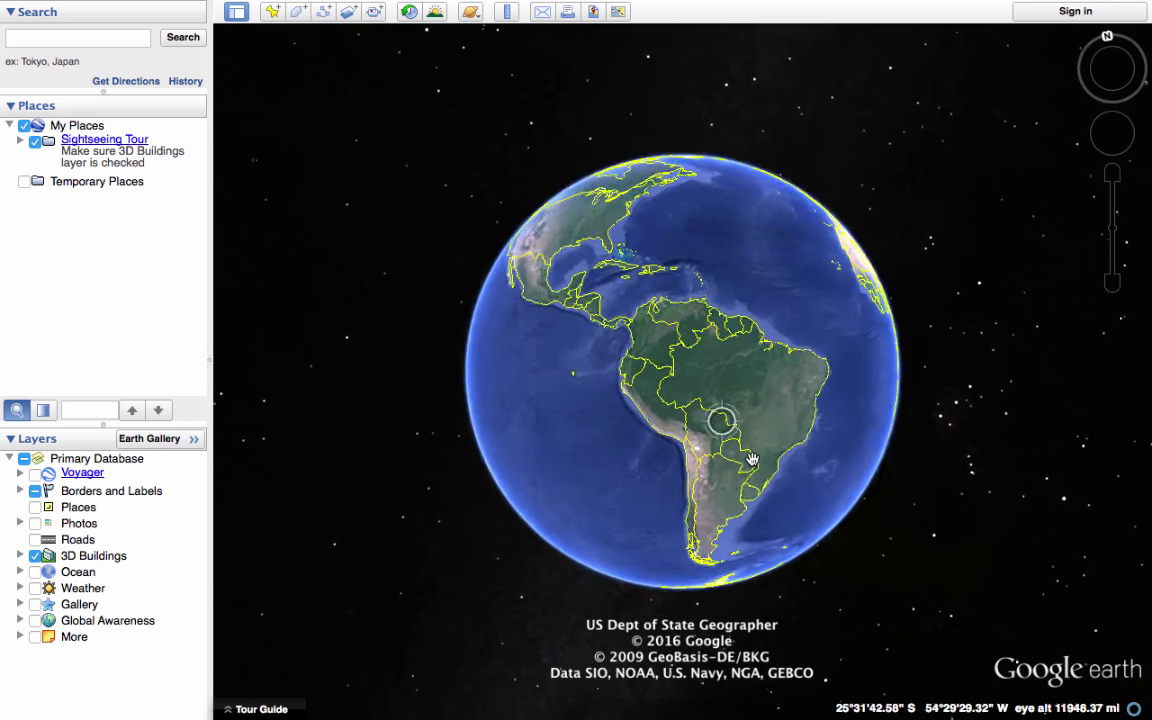
# Step: Inspect the border area between Amazonas and Rondônia in Brazil, and return to a globe view showing all of South America
pyautogui.scroll(4, 752, 459)
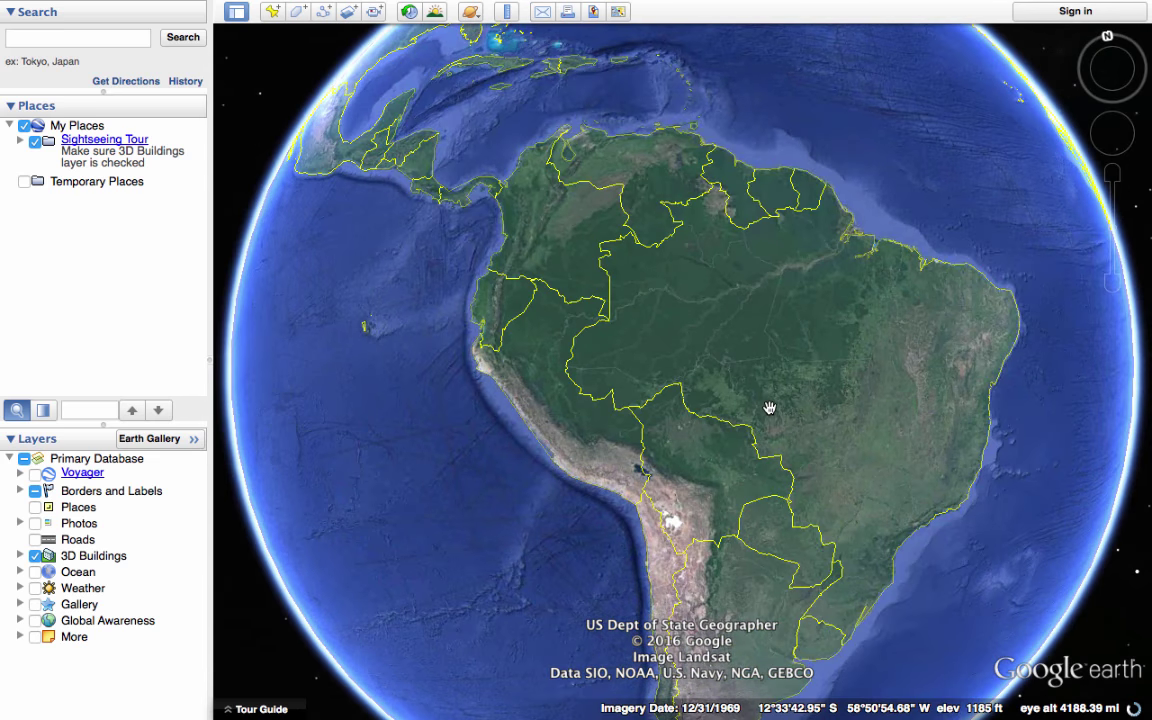
pyautogui.scroll(3, 669, 372)
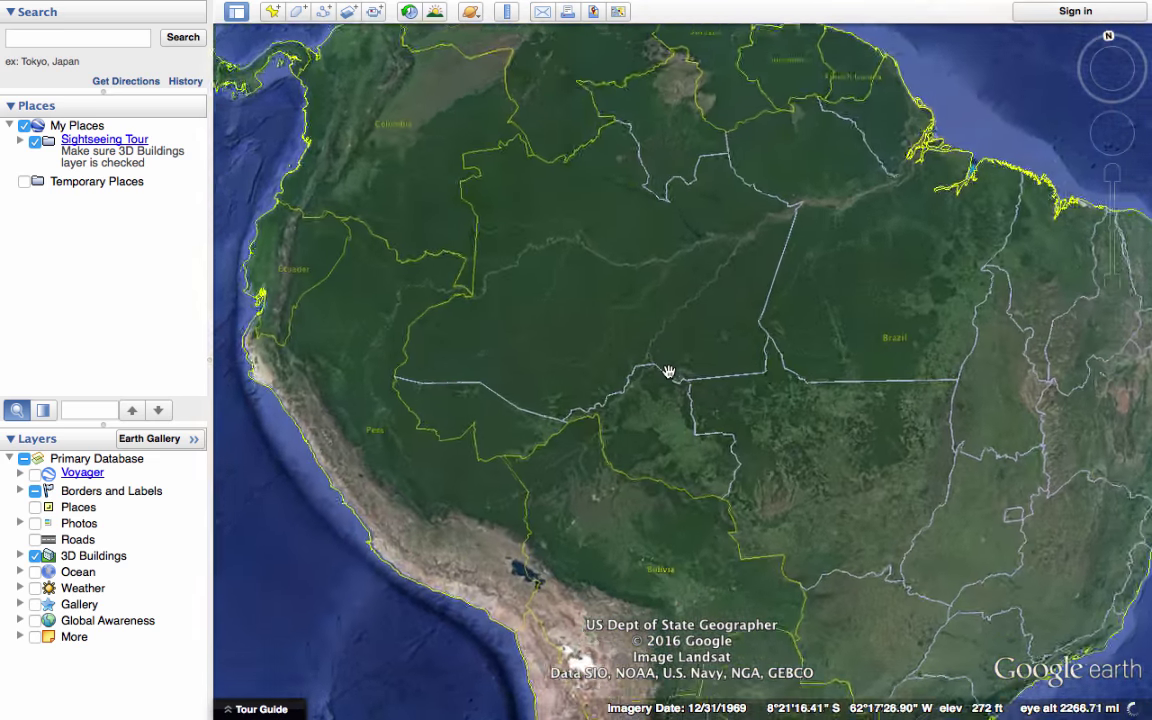
pyautogui.scroll(3, 669, 372)
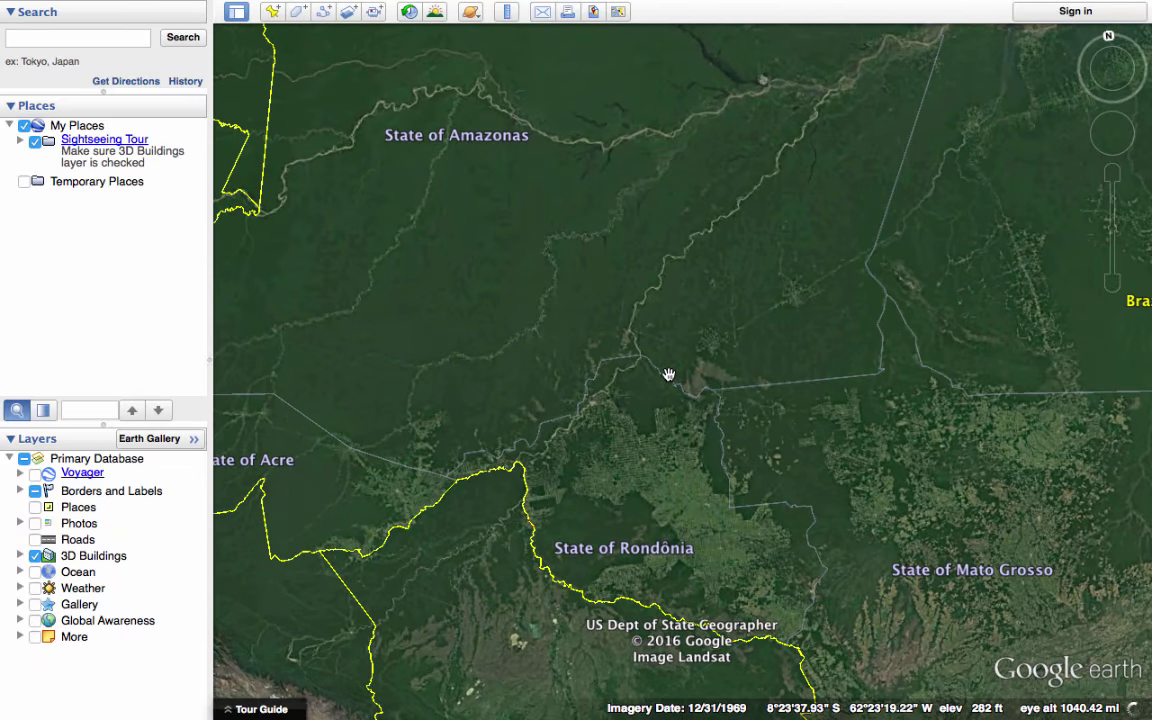
pyautogui.scroll(-4, 674, 370)
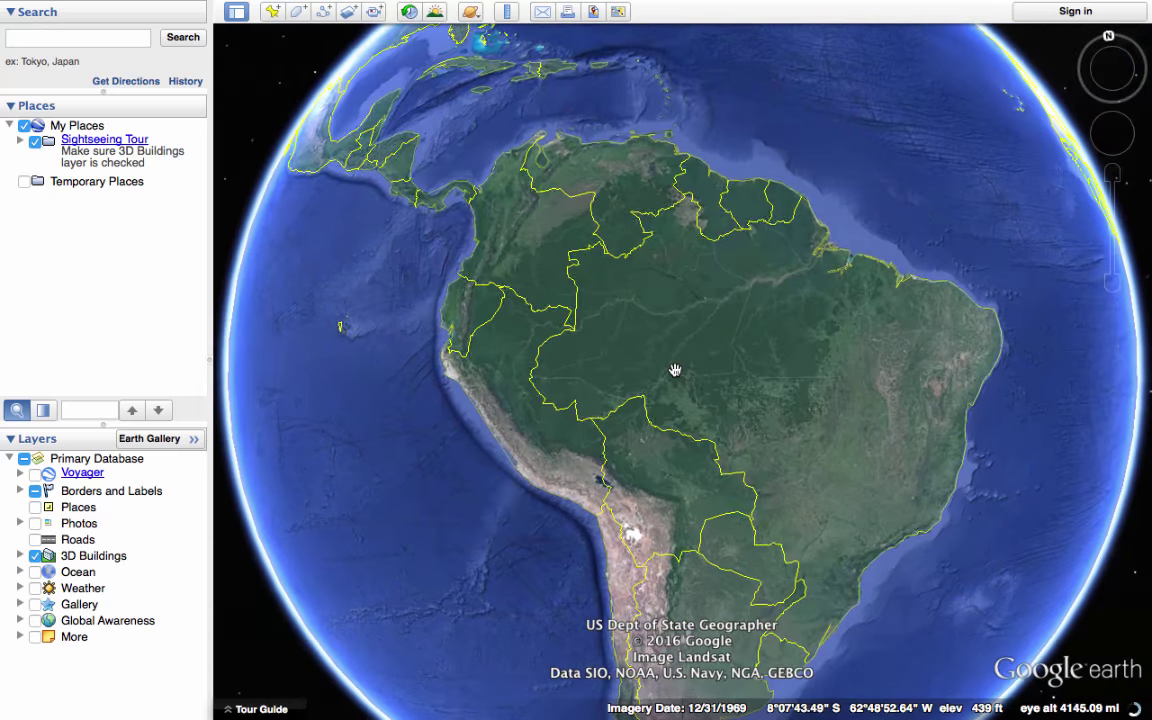
pyautogui.scroll(-5, 674, 370)
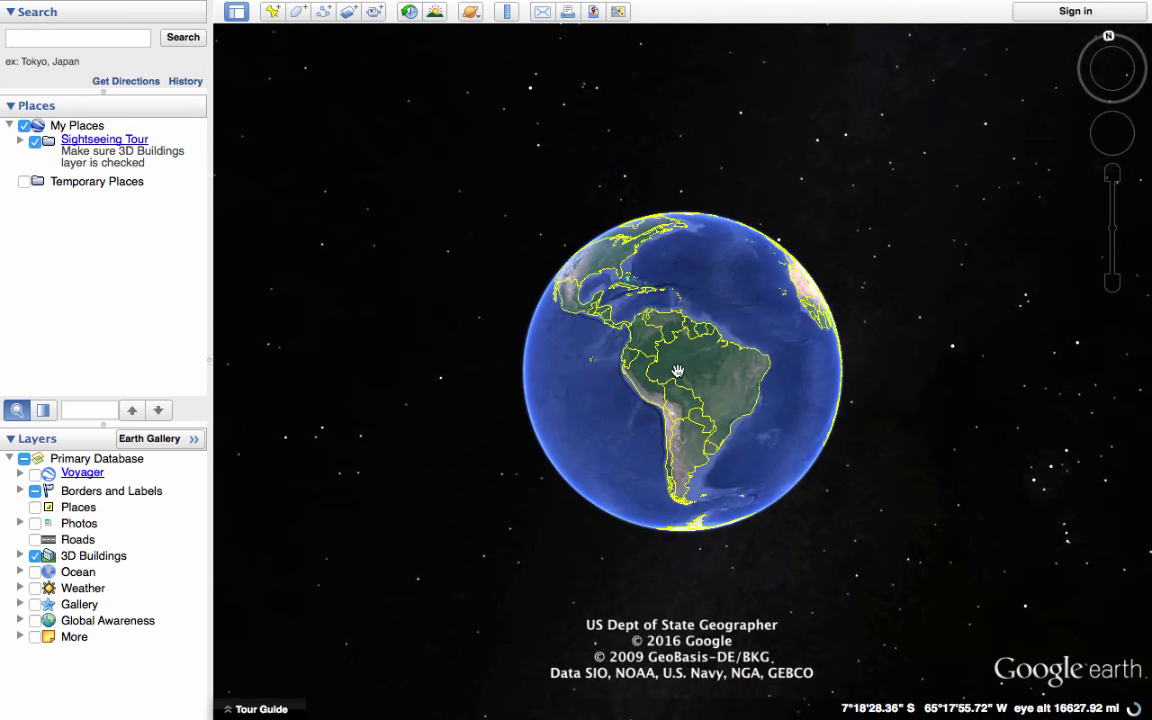
pyautogui.scroll(5, 710, 425)
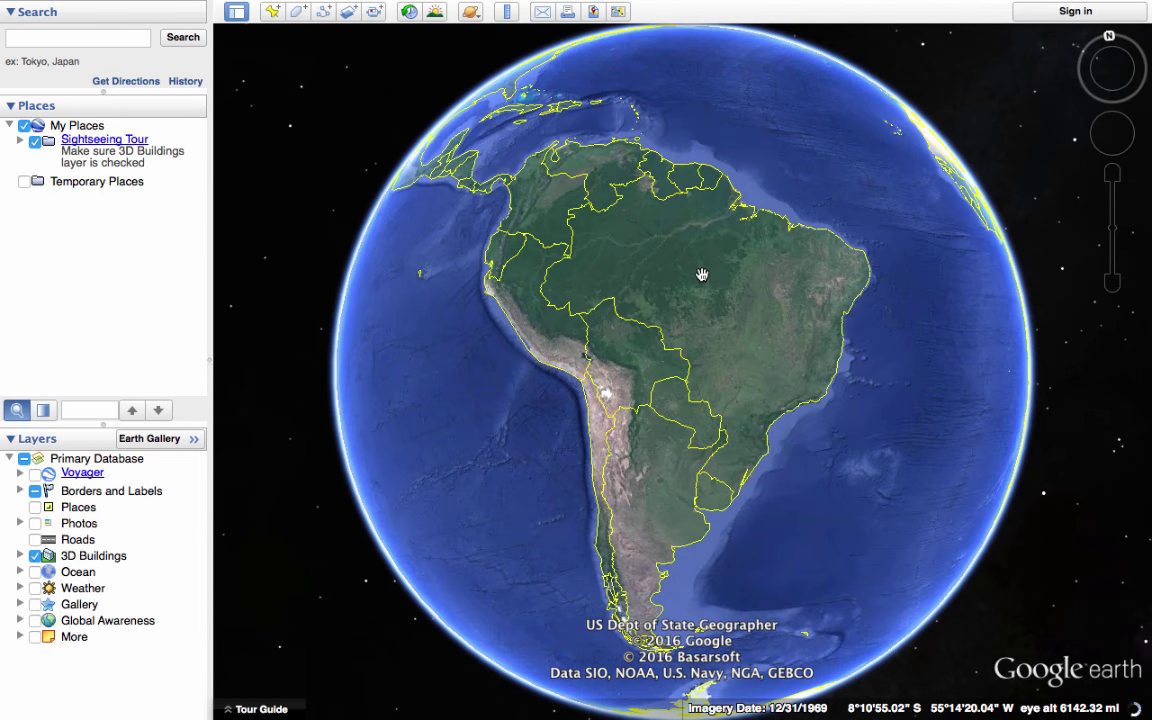
# Step: Zoom in on northern Brazil and on the Bolivia–Brazil border, returning each time to a view of South America
pyautogui.scroll(5, 702, 275)
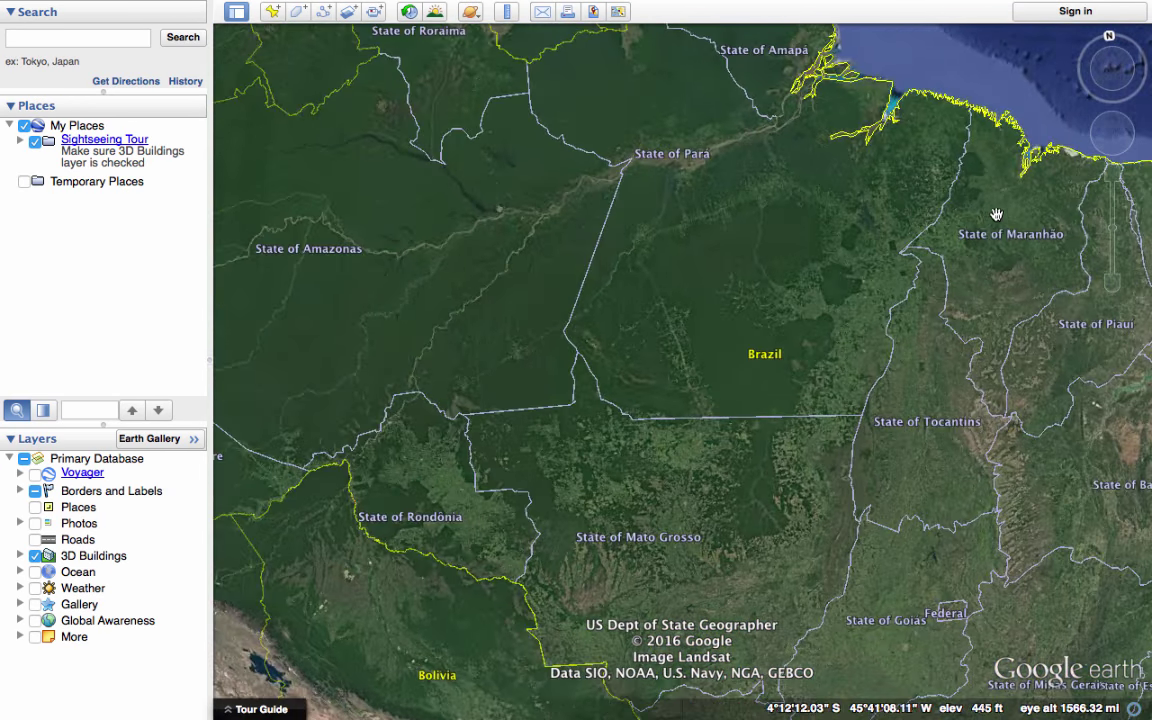
pyautogui.scroll(-5, 795, 240)
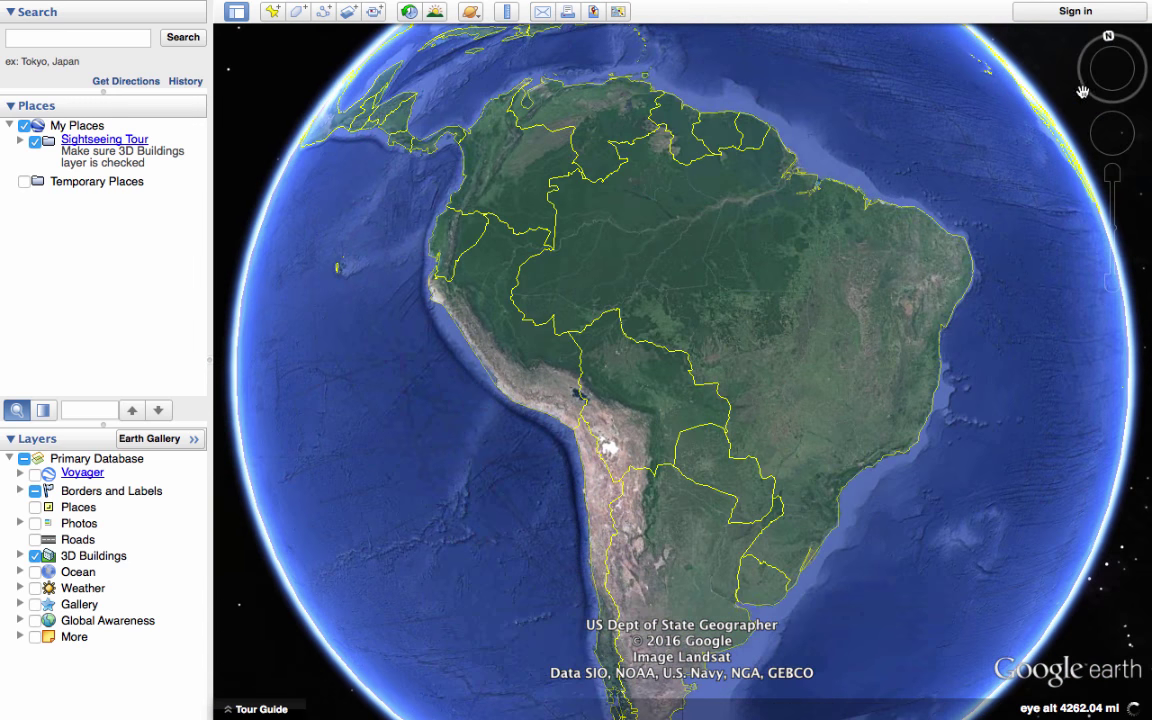
pyautogui.moveTo(1113, 78)
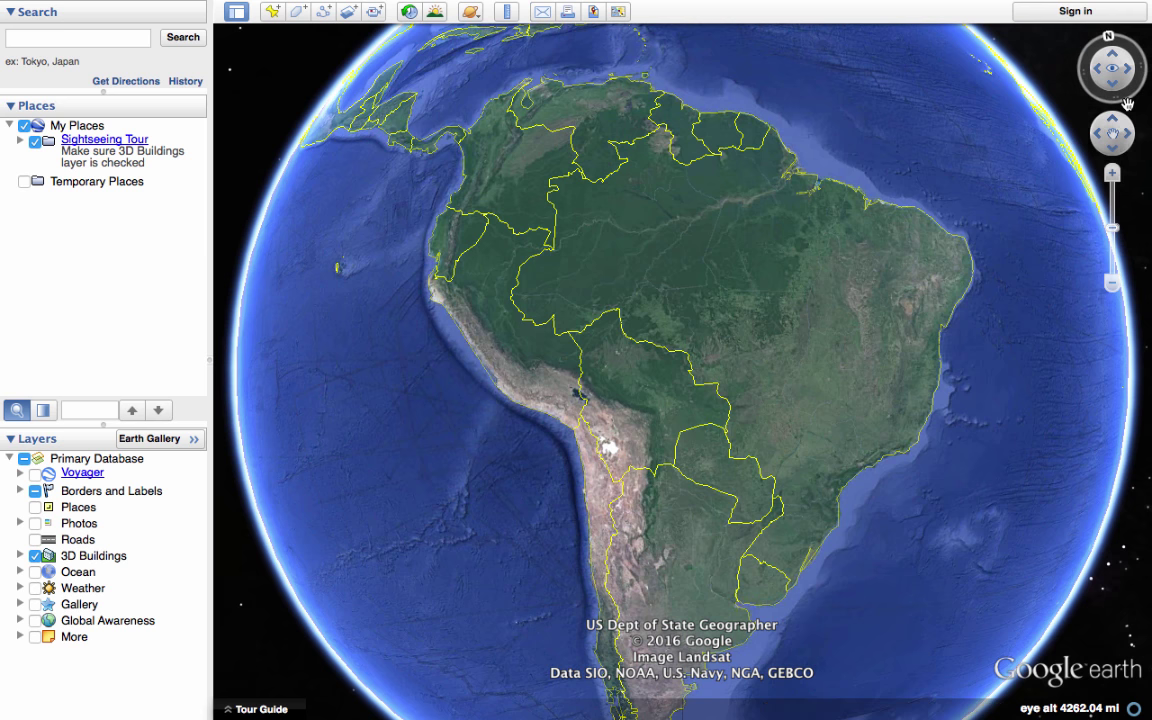
pyautogui.click(1114, 228)
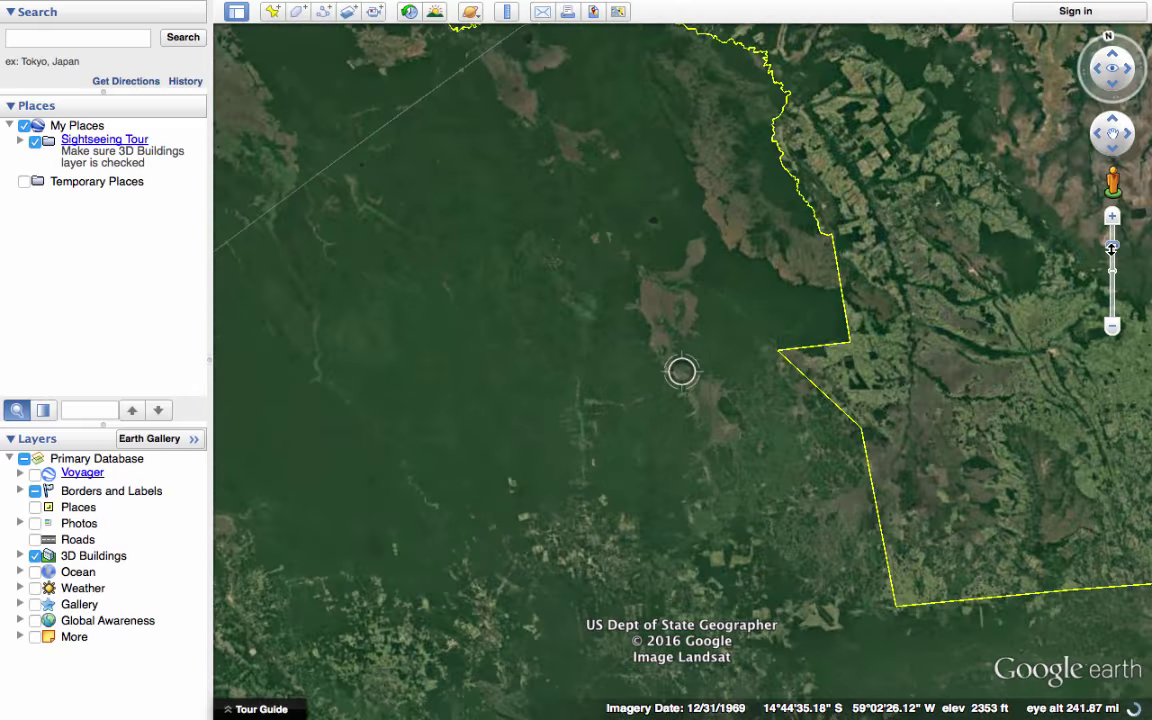
pyautogui.moveTo(1111, 249); pyautogui.dragTo(1122, 323)
pyautogui.scroll(-10, 1122, 323)
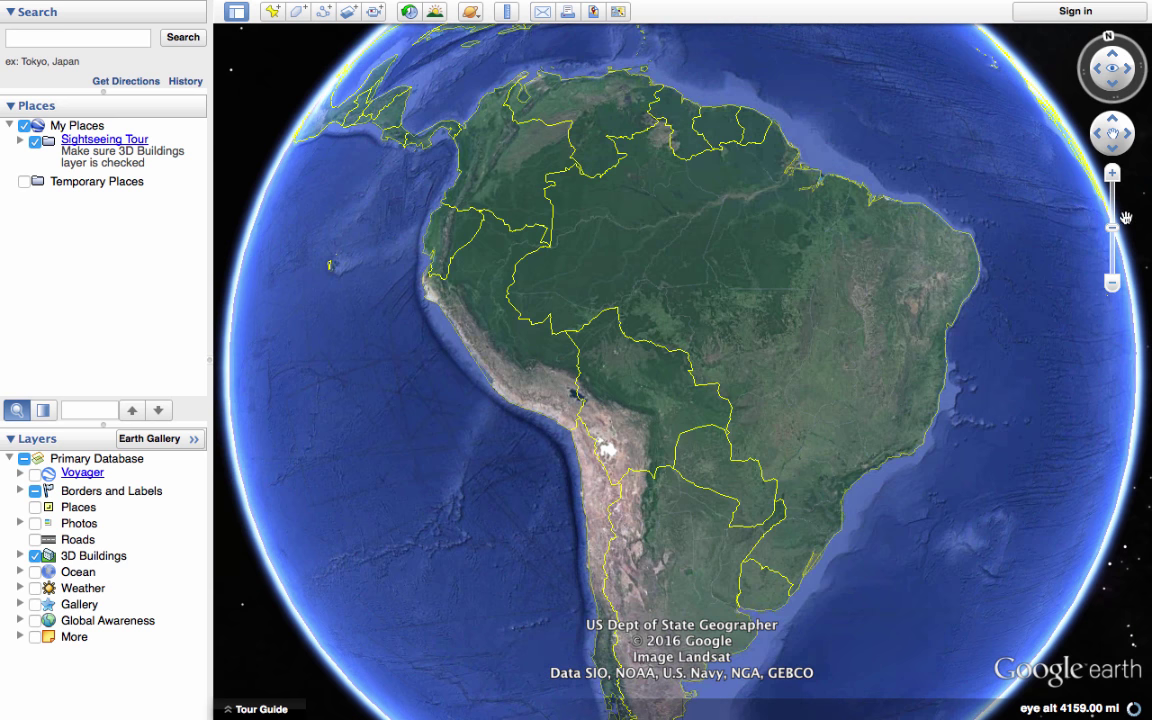
pyautogui.moveTo(1113, 234); pyautogui.dragTo(1110, 182)
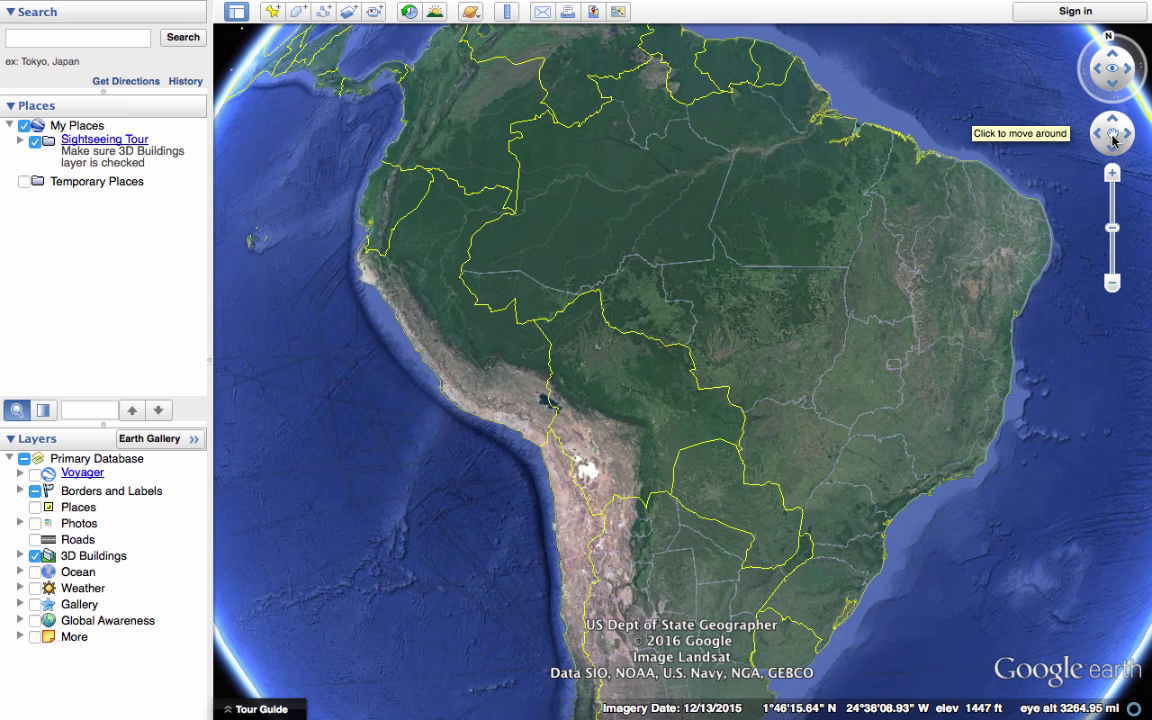
# Step: Shift the view across South America in several directions, keeping the continent in sight
pyautogui.moveTo(698, 303); pyautogui.dragTo(632, 304)
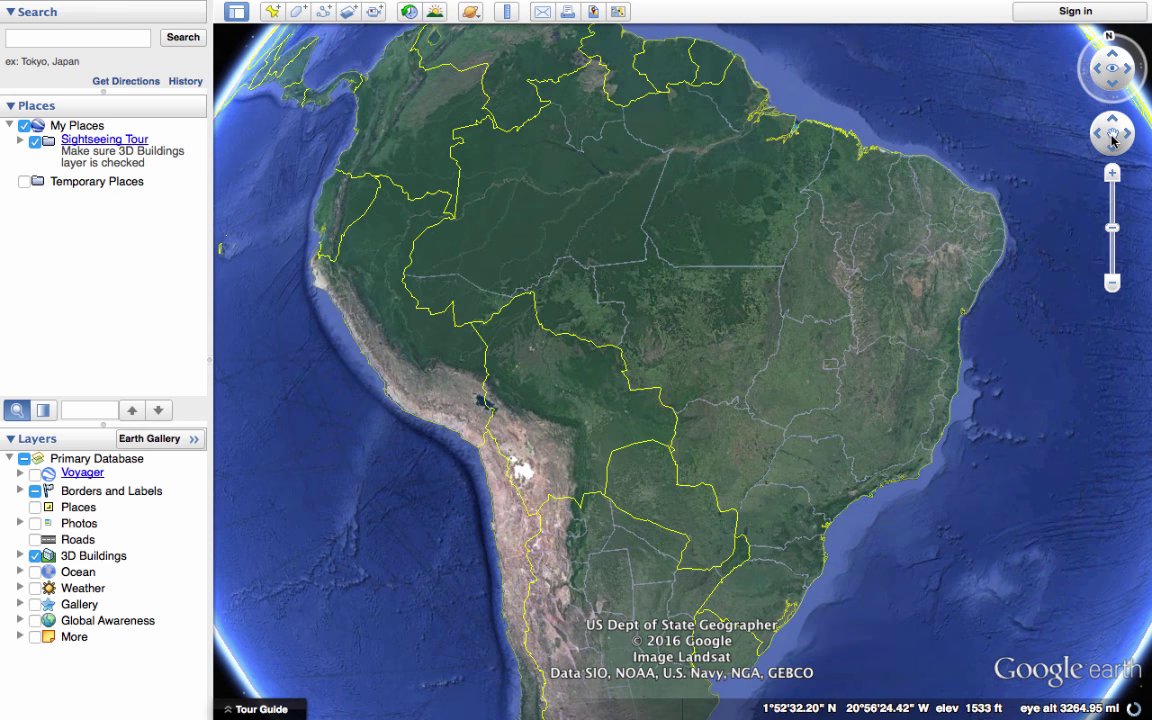
pyautogui.moveTo(1112, 140); pyautogui.dragTo(1115, 112)
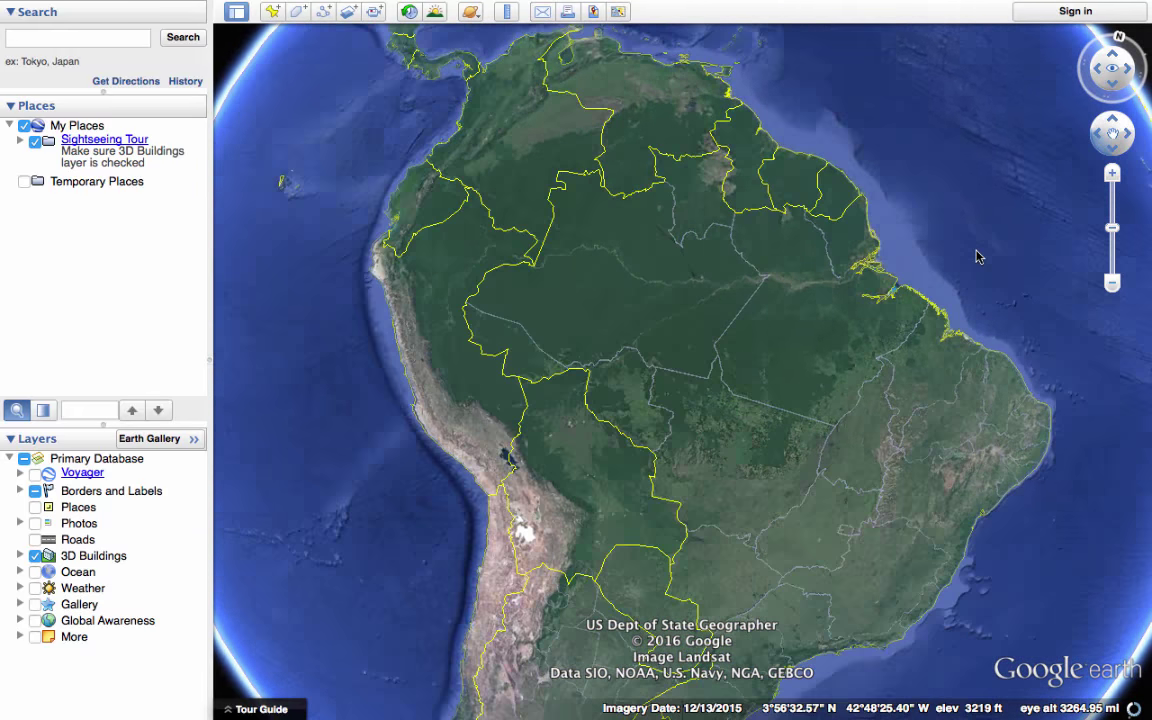
pyautogui.moveTo(725, 437); pyautogui.dragTo(825, 360)
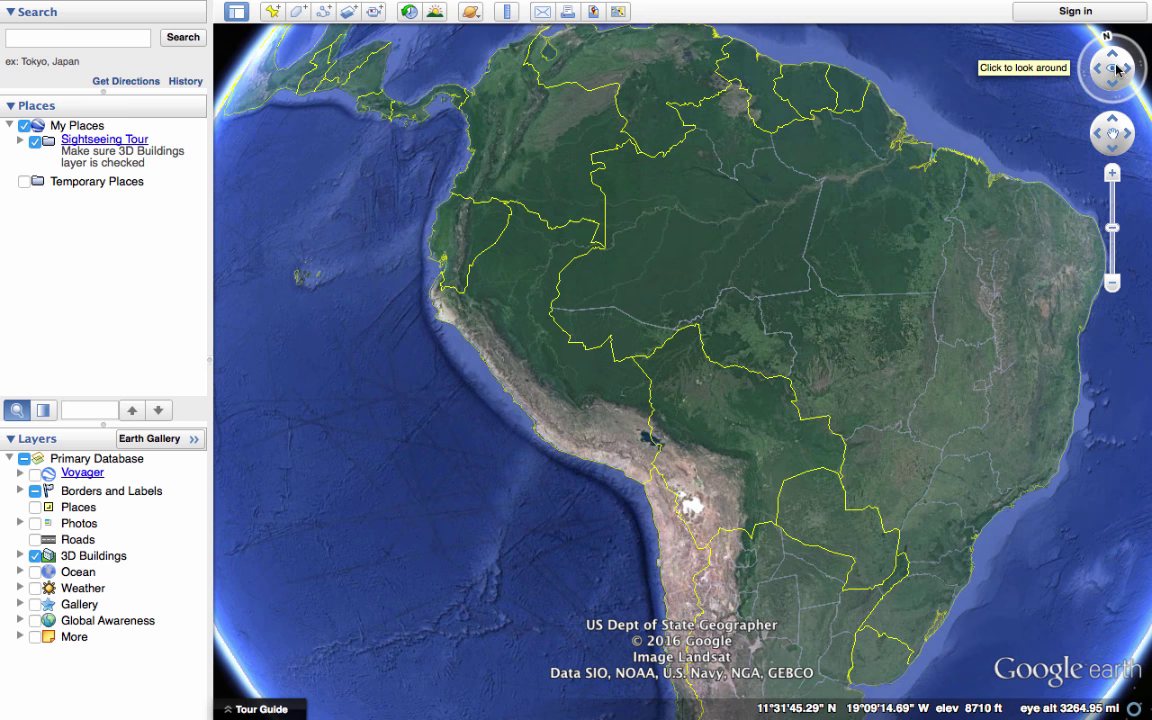
# Step: Show the whole globe, turn its heading back and forth, and reset it to north up with South America in view
pyautogui.scroll(-5, 1028, 100)
pyautogui.moveTo(854, 249); pyautogui.dragTo(656, 339)
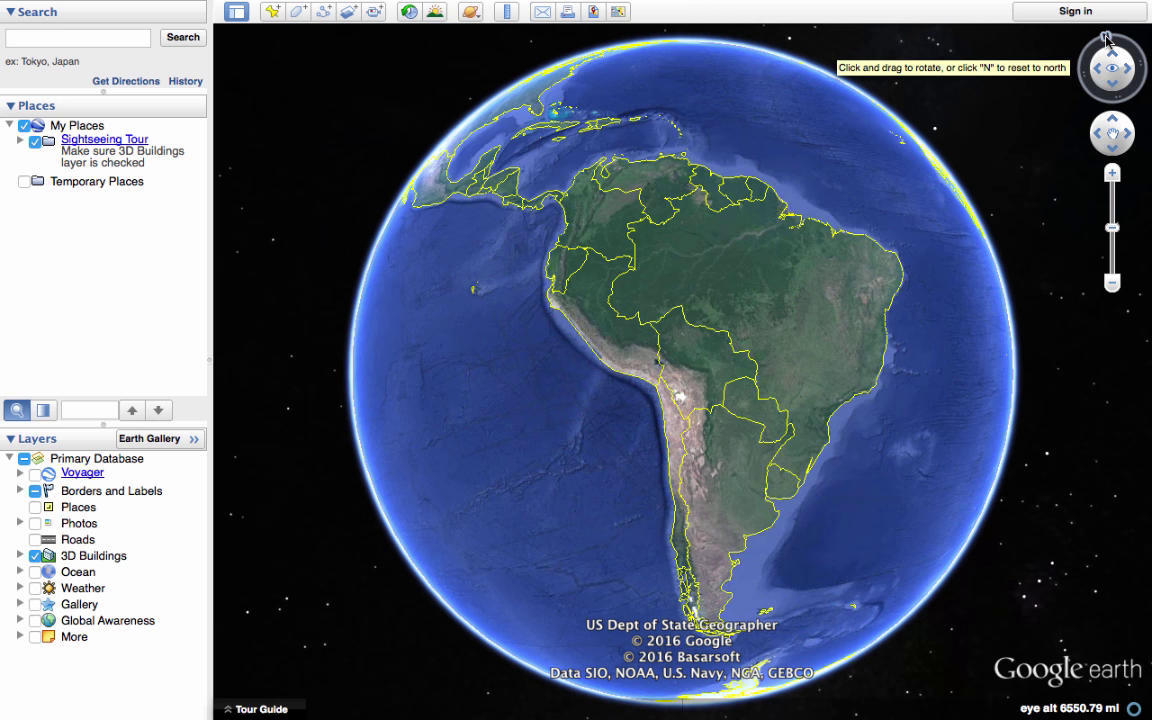
pyautogui.moveTo(1107, 38); pyautogui.dragTo(1115, 38)
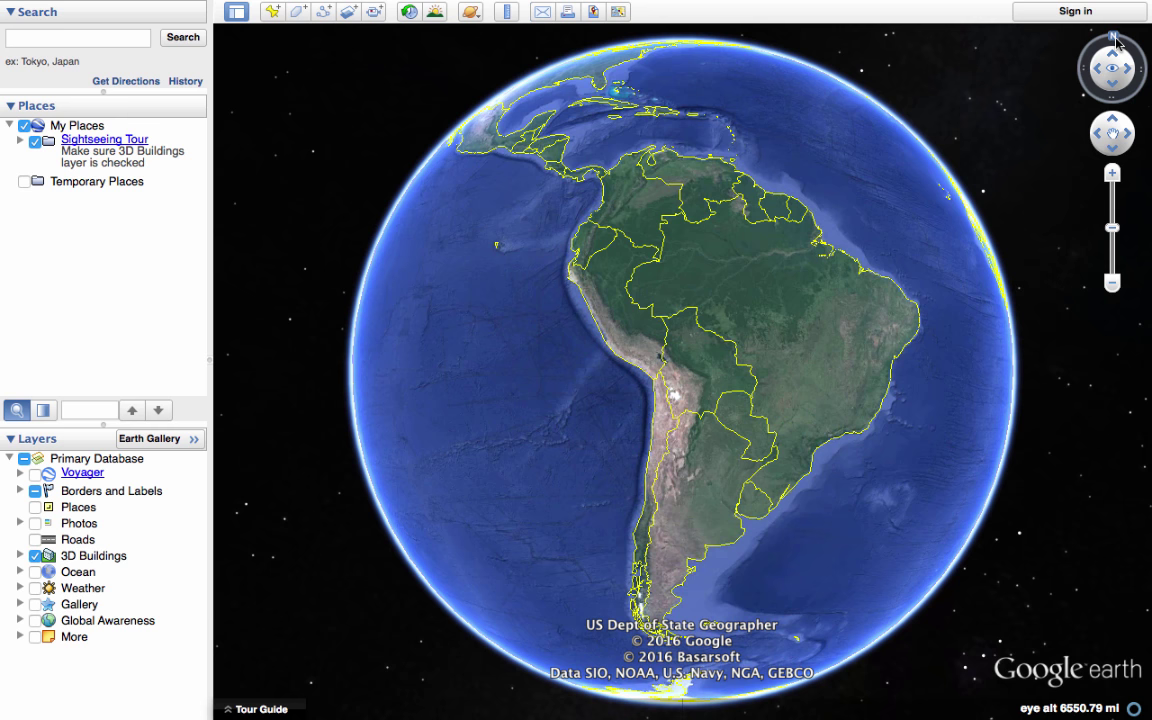
pyautogui.moveTo(1115, 38)
pyautogui.mouseDown()
pyautogui.moveTo(1140, 58)
pyautogui.moveTo(1137, 95)
pyautogui.moveTo(1094, 118)
pyautogui.moveTo(1082, 50)
pyautogui.moveTo(1117, 40)
pyautogui.mouseUp()
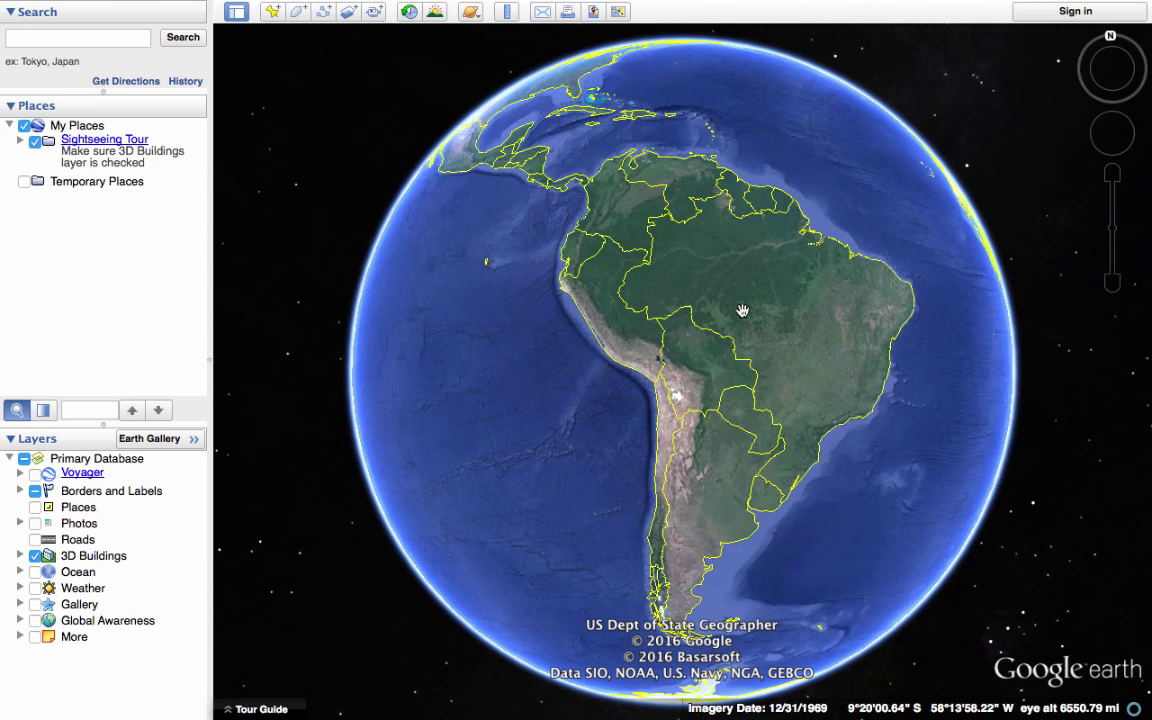
pyautogui.moveTo(753, 345); pyautogui.dragTo(908, 340)
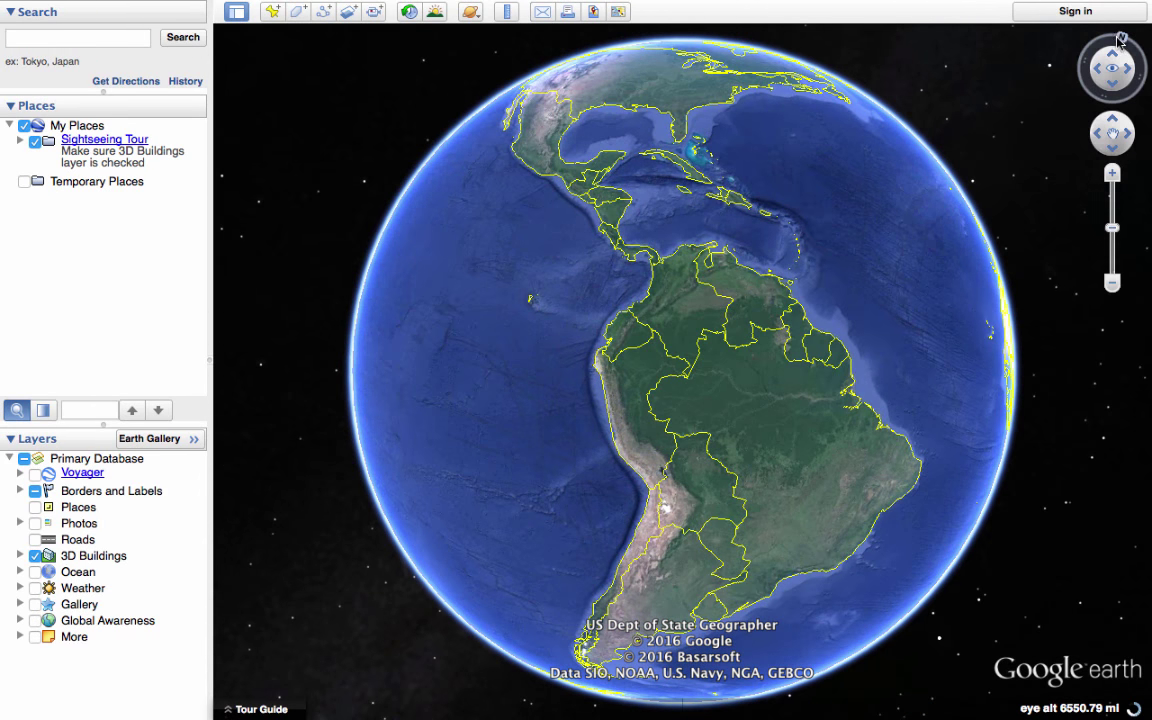
pyautogui.moveTo(1117, 38)
pyautogui.mouseDown()
pyautogui.moveTo(1104, 40)
pyautogui.moveTo(1116, 38)
pyautogui.mouseUp()
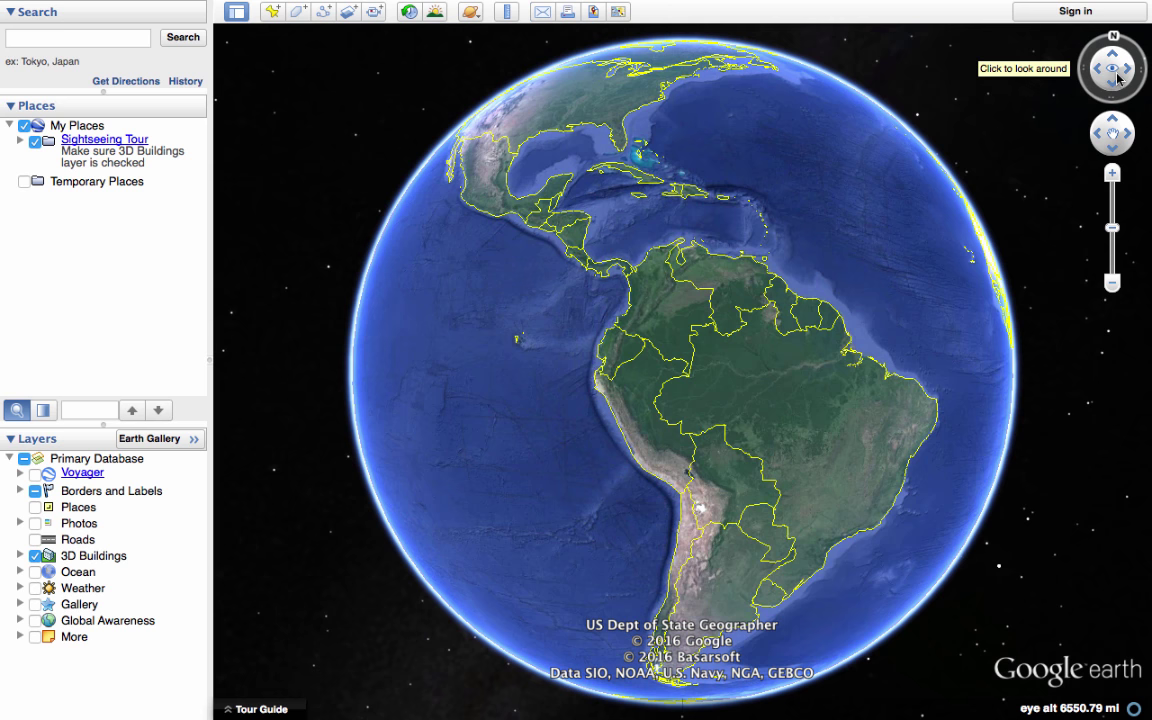
# Step: Examine the isolated mountain east of San Juan, Argentina, up close, and return to a regional view including the Chilean coast
pyautogui.scroll(4, 712, 522)
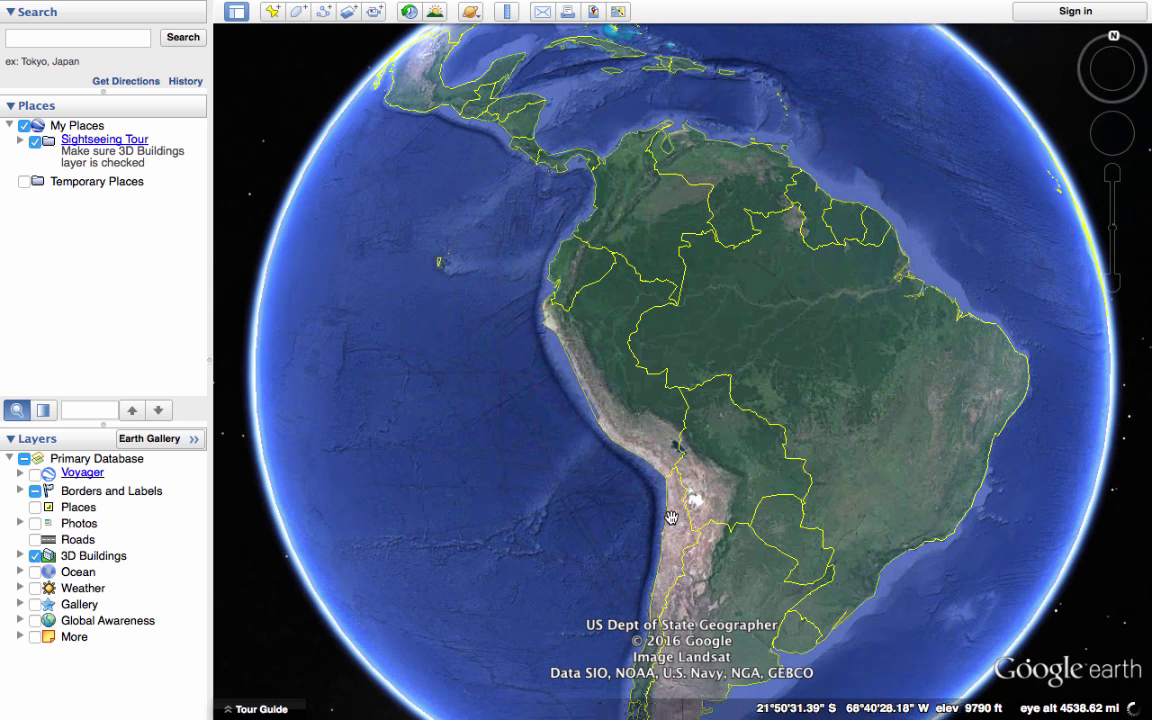
pyautogui.scroll(8, 672, 517)
pyautogui.scroll(10, 500, 523)
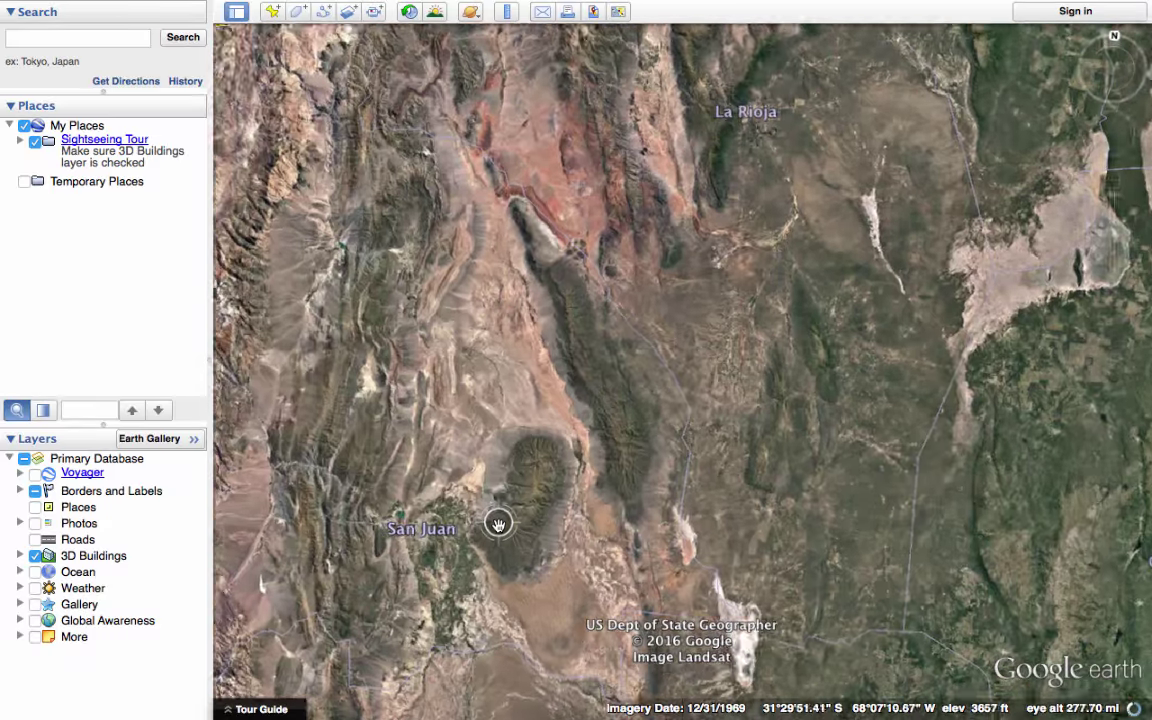
pyautogui.scroll(5, 498, 523)
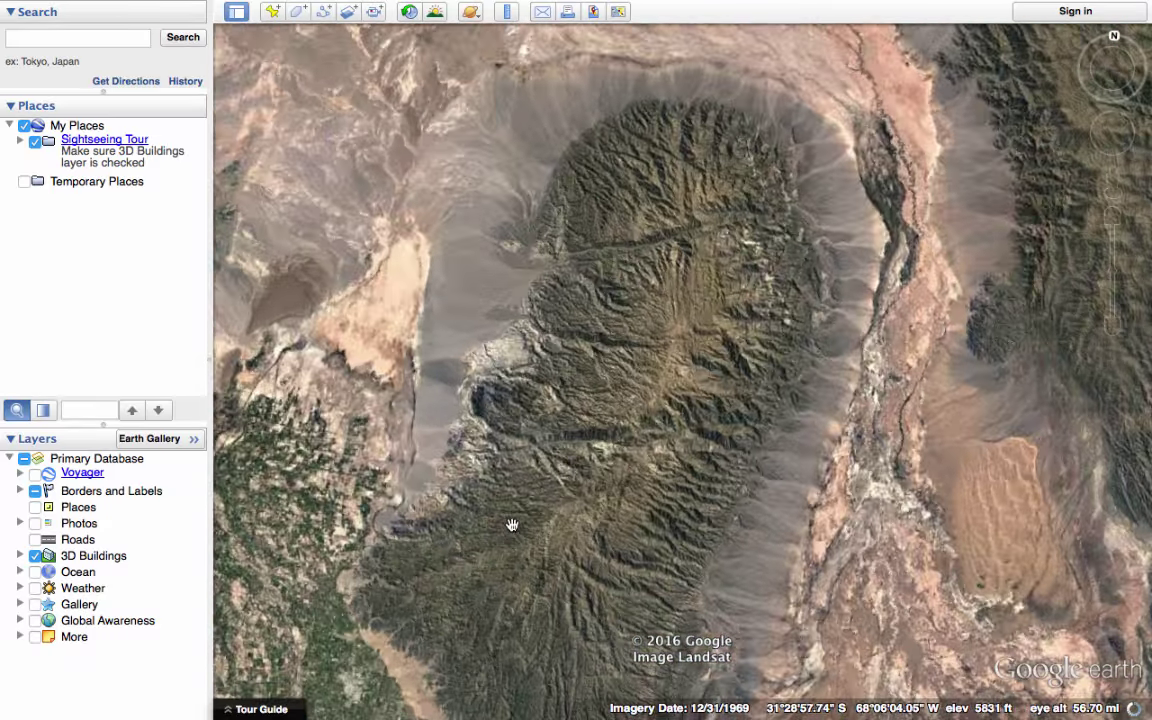
pyautogui.moveTo(500, 532); pyautogui.dragTo(835, 458)
pyautogui.scroll(-5, 915, 500)
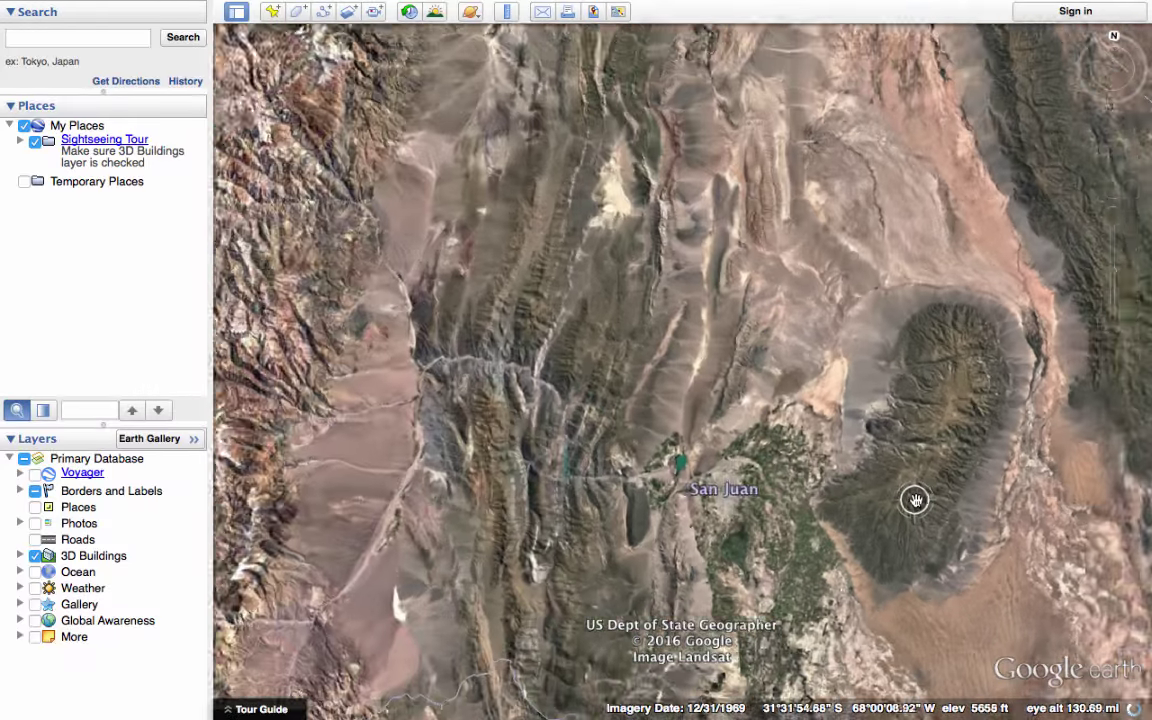
pyautogui.scroll(-3, 915, 500)
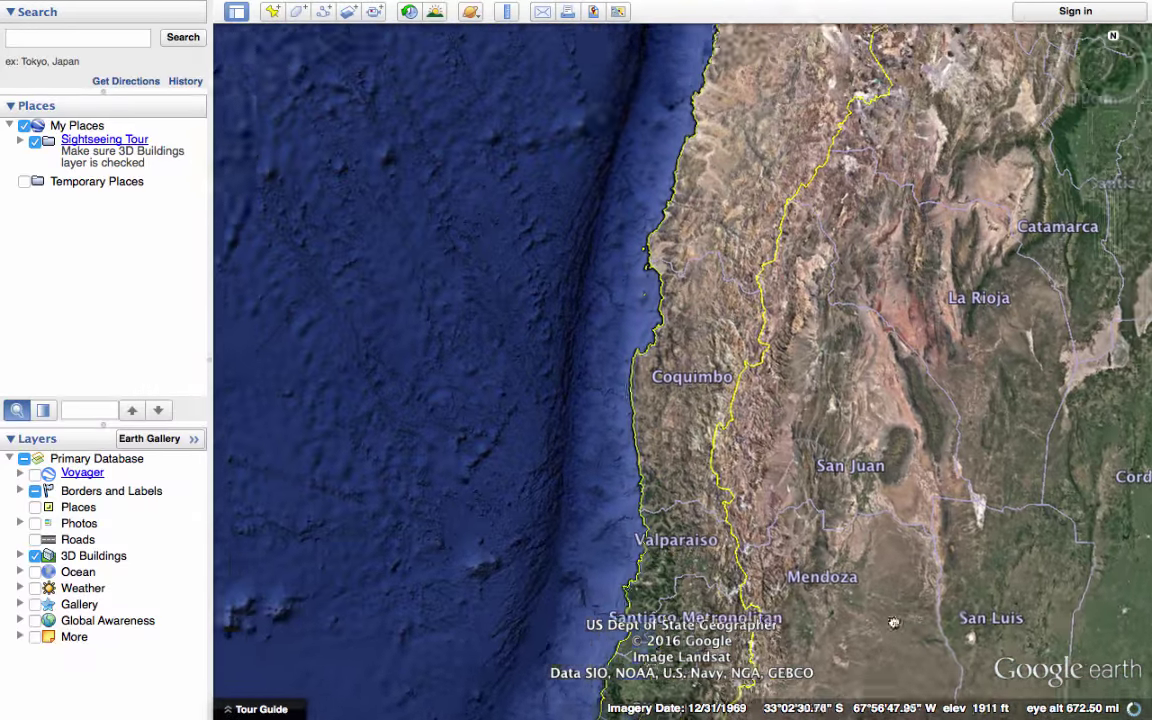
# Step: Close in on the mountain ridges west of San Juan and tilt the view until the horizon shows, facing roughly north
pyautogui.moveTo(893, 622); pyautogui.dragTo(906, 664)
pyautogui.scroll(7, 882, 535)
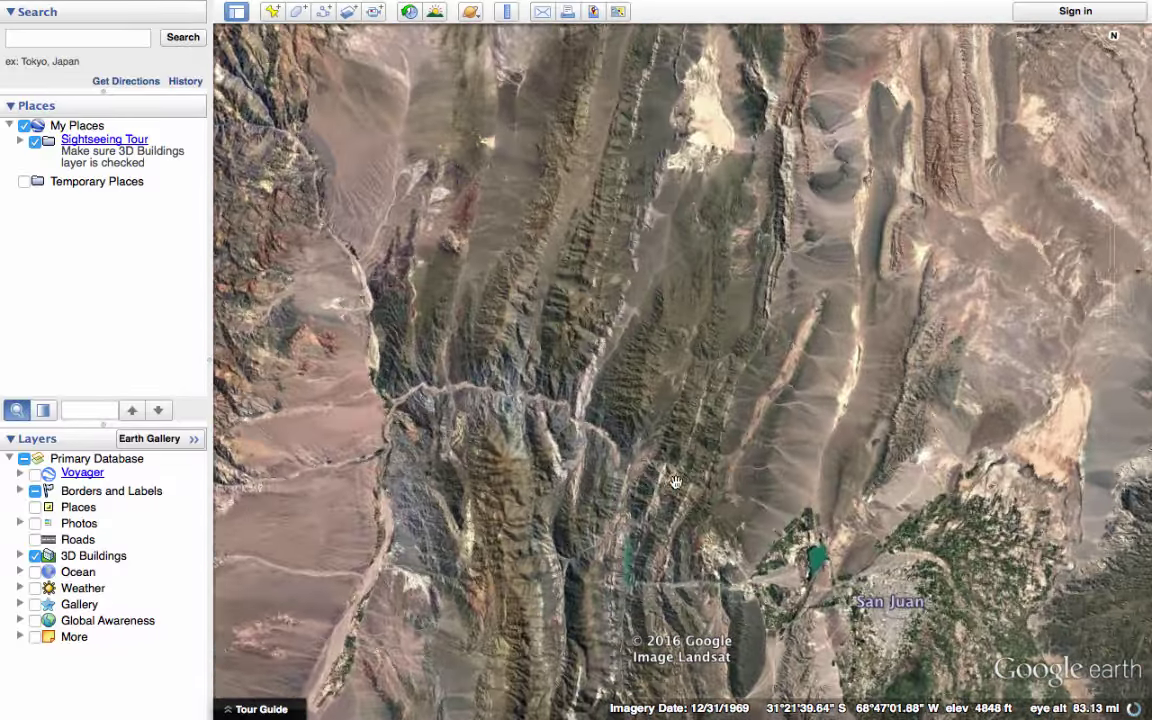
pyautogui.moveTo(610, 512); pyautogui.dragTo(700, 442)
pyautogui.scroll(3, 668, 500)
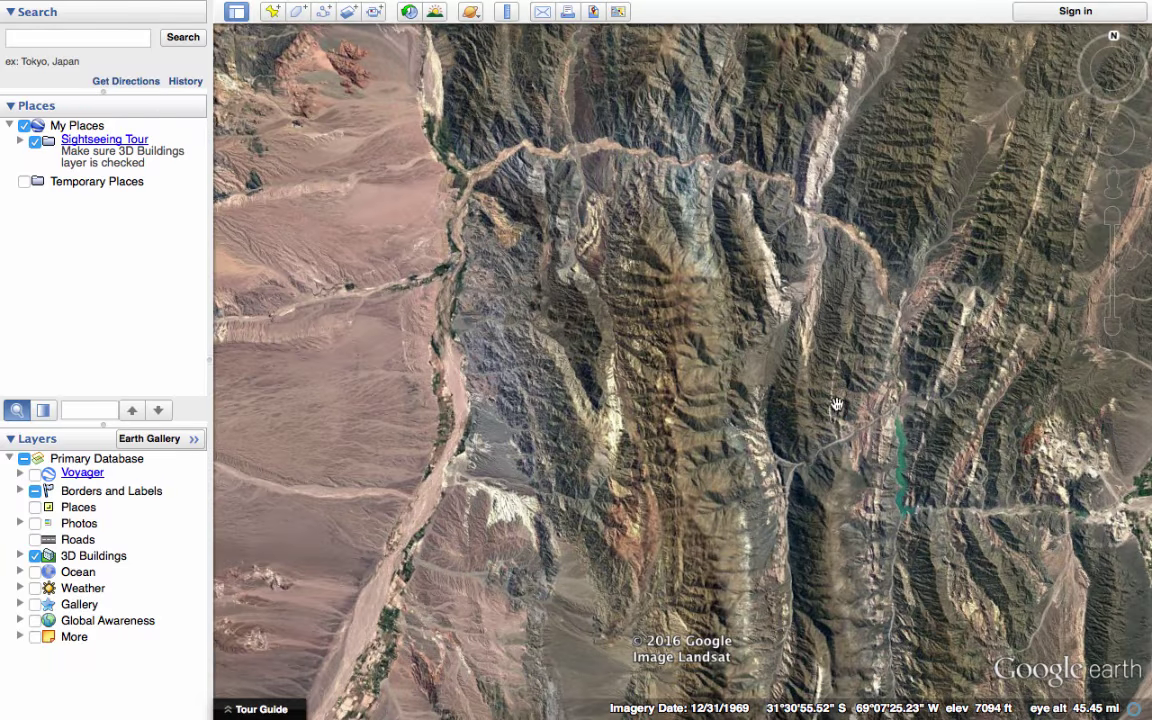
pyautogui.moveTo(1115, 77)
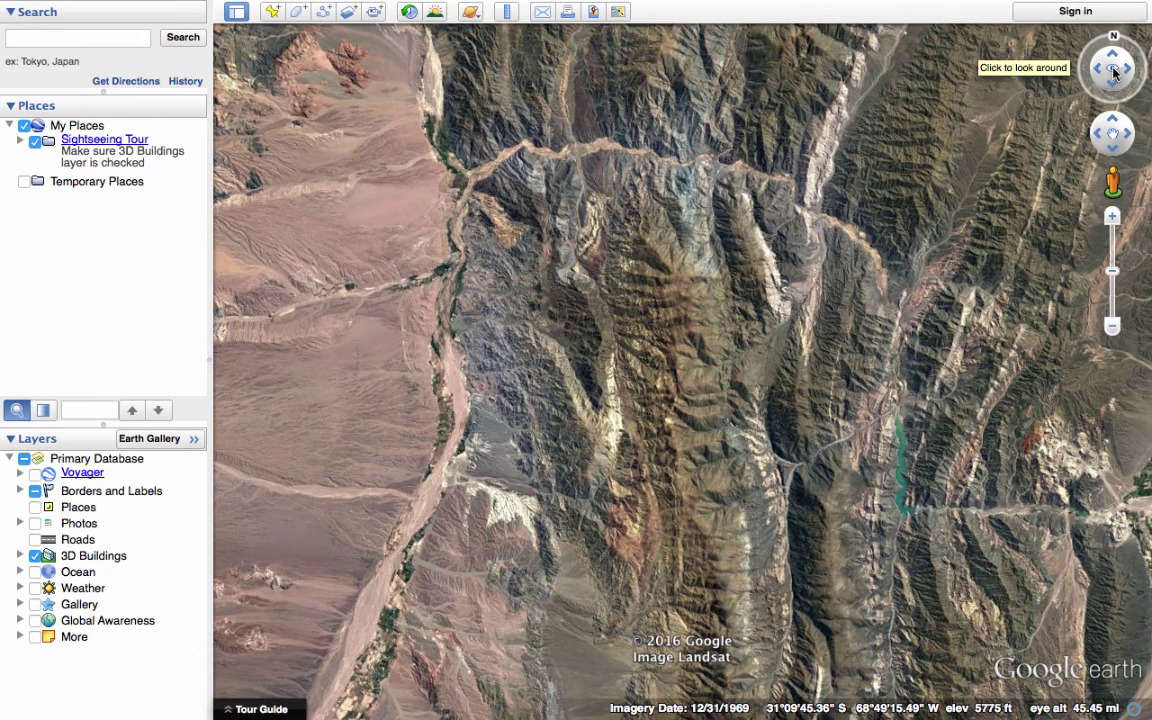
pyautogui.moveTo(1114, 70)
pyautogui.mouseDown()
pyautogui.moveTo(1107, 45)
pyautogui.moveTo(1134, 48)
pyautogui.mouseUp()
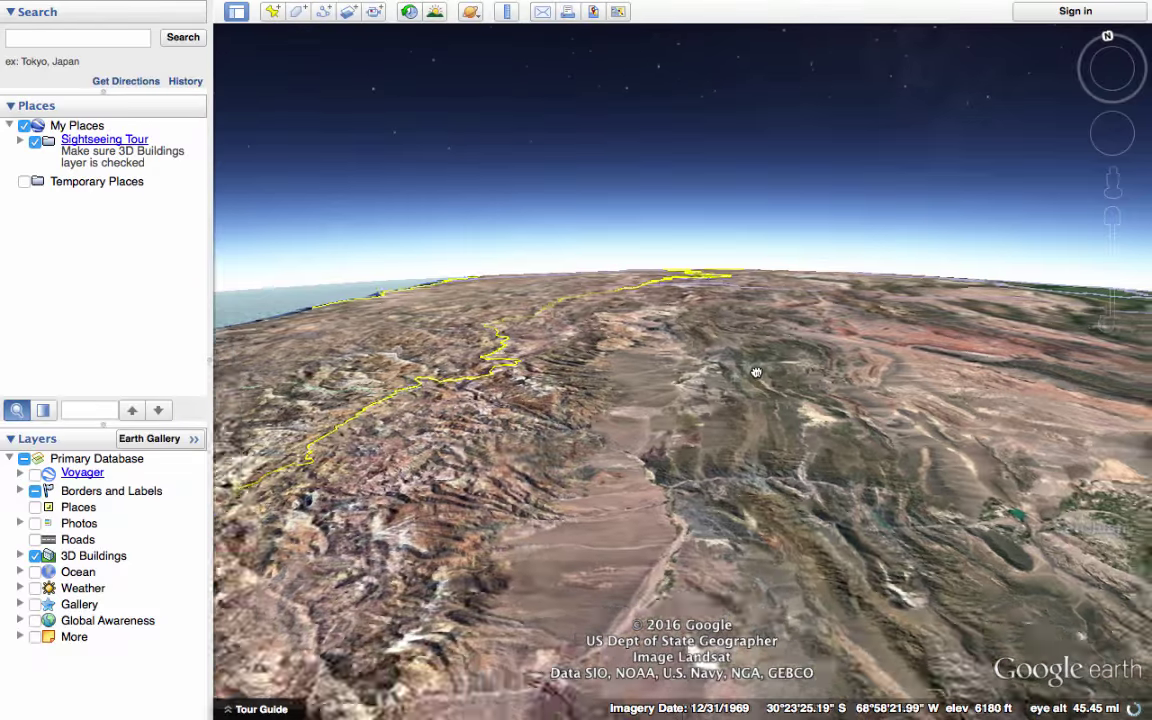
# Step: Explore the Andes in the tilted 3D view, inspecting peaks near 32°44' S and the highlands near 28°28' S
pyautogui.scroll(10, 692, 493)
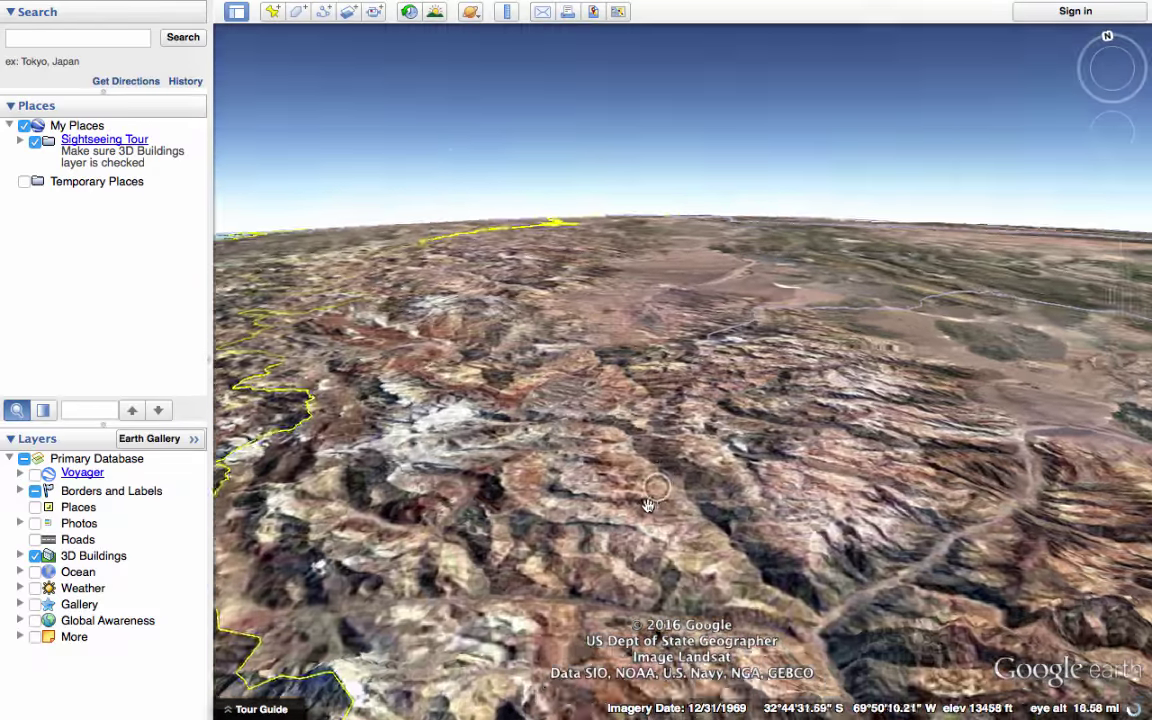
pyautogui.scroll(2, 612, 491)
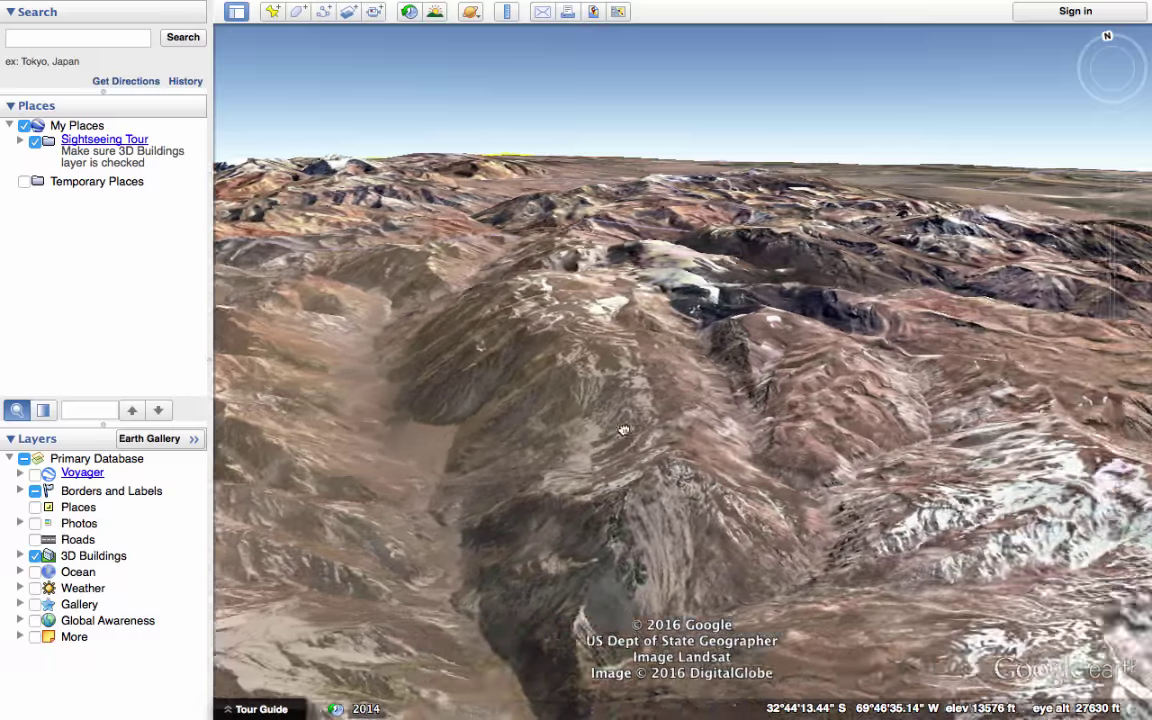
pyautogui.scroll(-5, 811, 440)
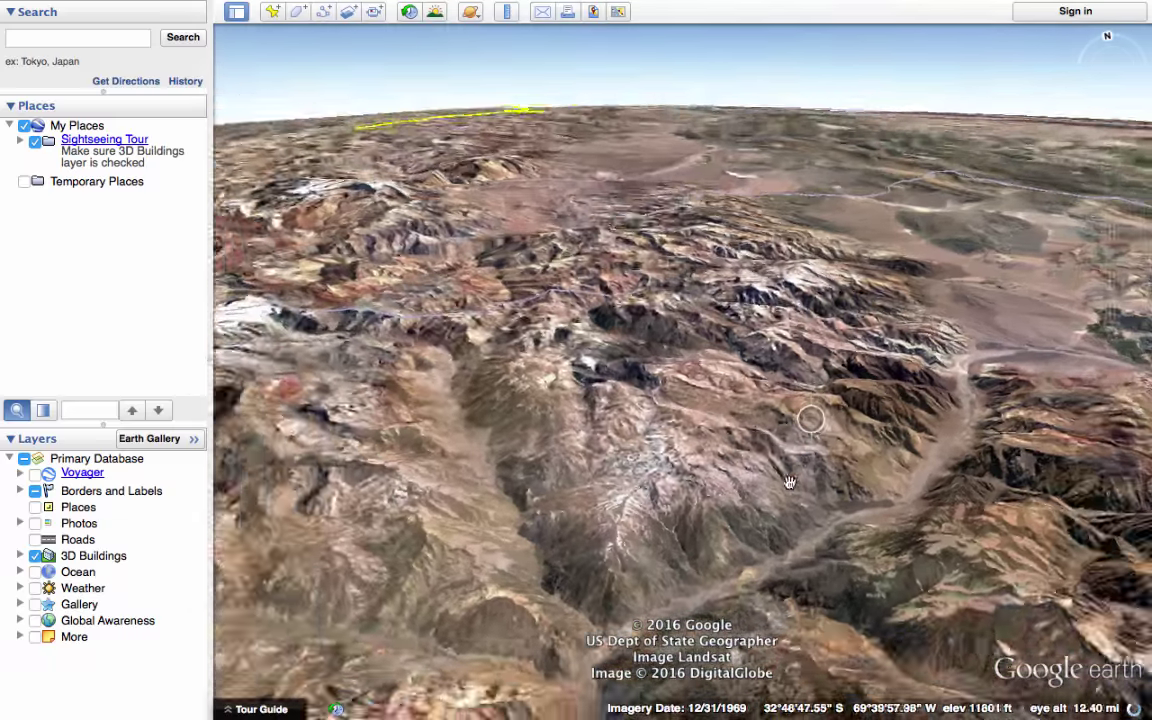
pyautogui.scroll(-2, 715, 532)
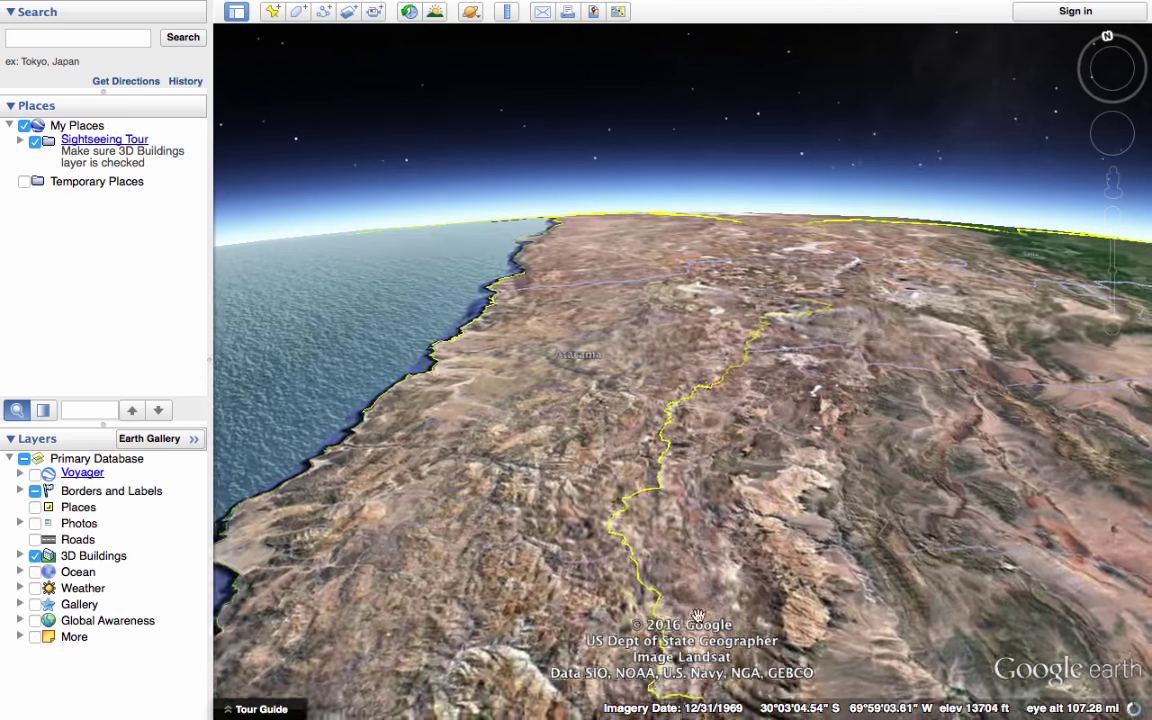
pyautogui.scroll(5, 720, 532)
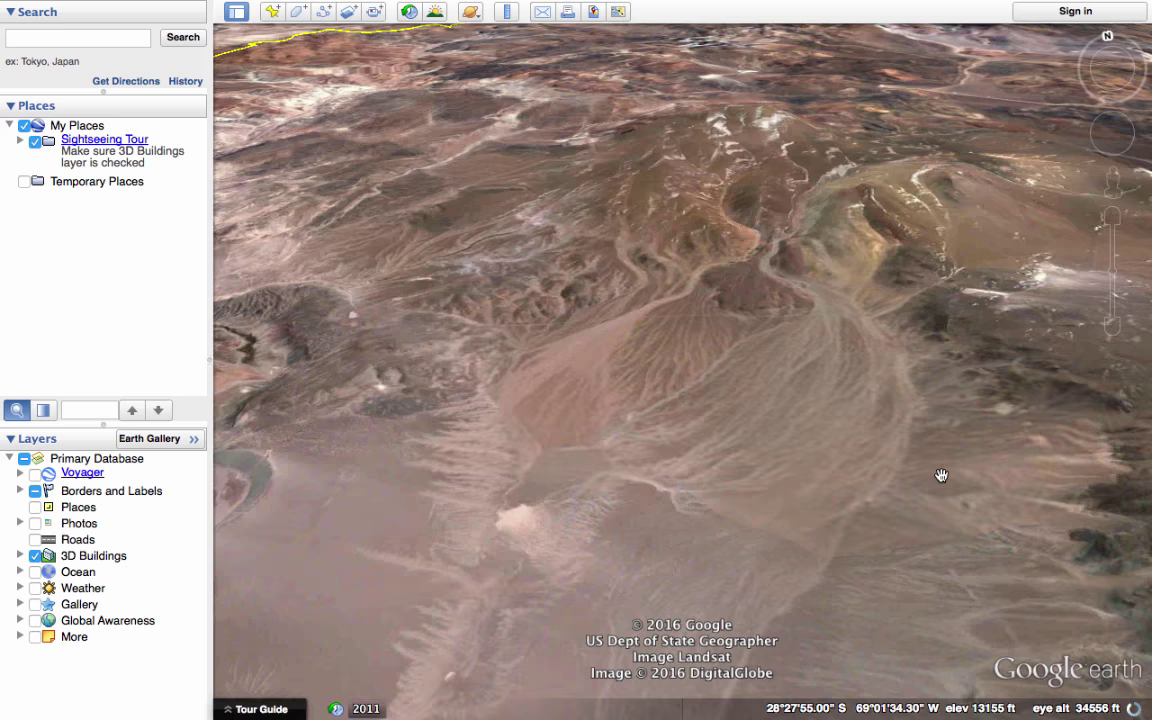
pyautogui.moveTo(941, 475); pyautogui.dragTo(715, 612)
pyautogui.moveTo(1070, 415); pyautogui.dragTo(835, 455)
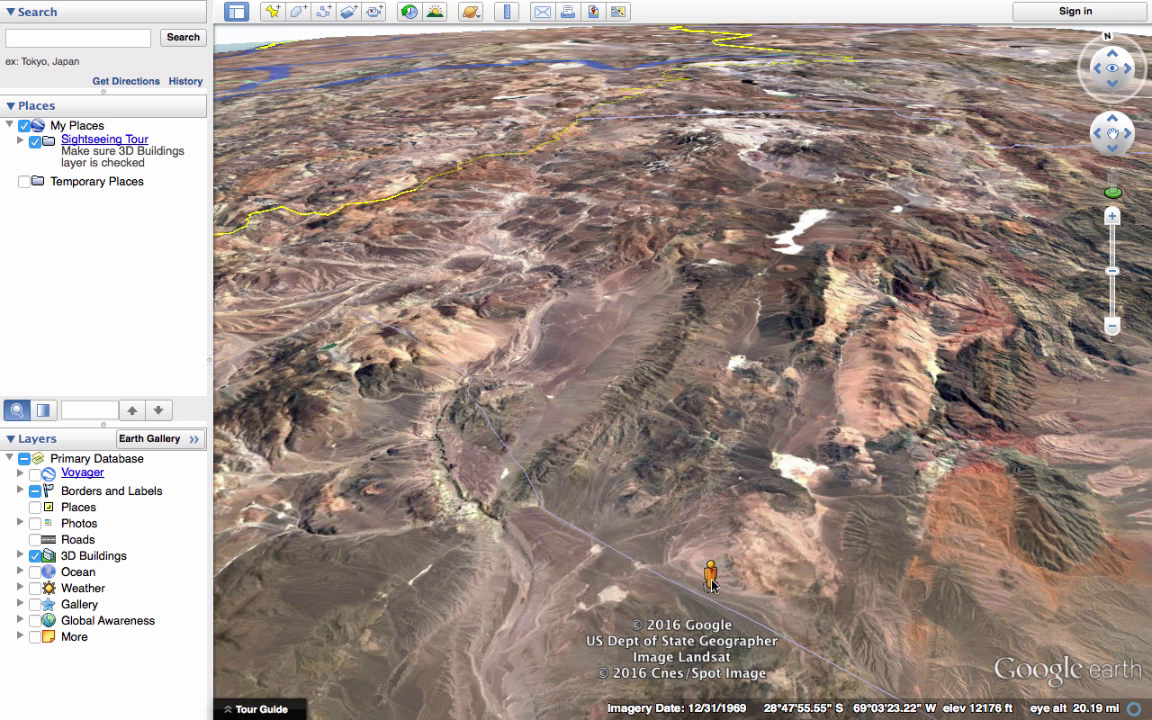
# Step: Enter ground-level view in the Andes near 28°48' S, 69°03' W, and exit it again
pyautogui.moveTo(712, 585); pyautogui.dragTo(712, 585)
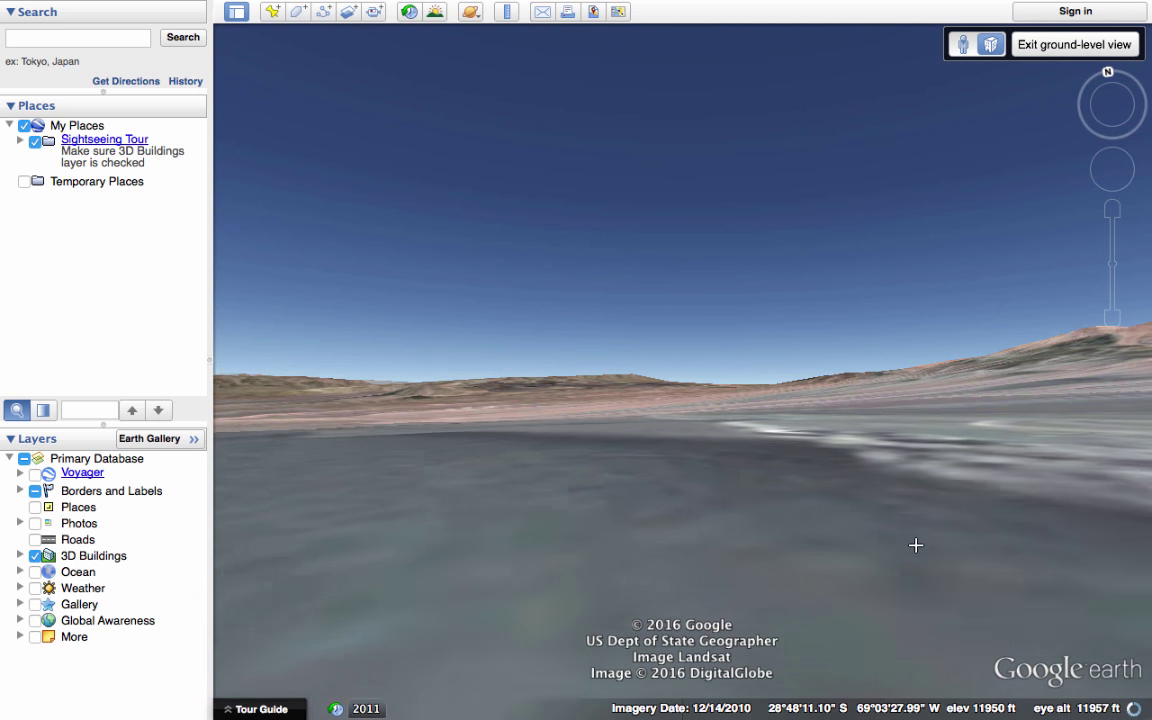
pyautogui.moveTo(1100, 262)
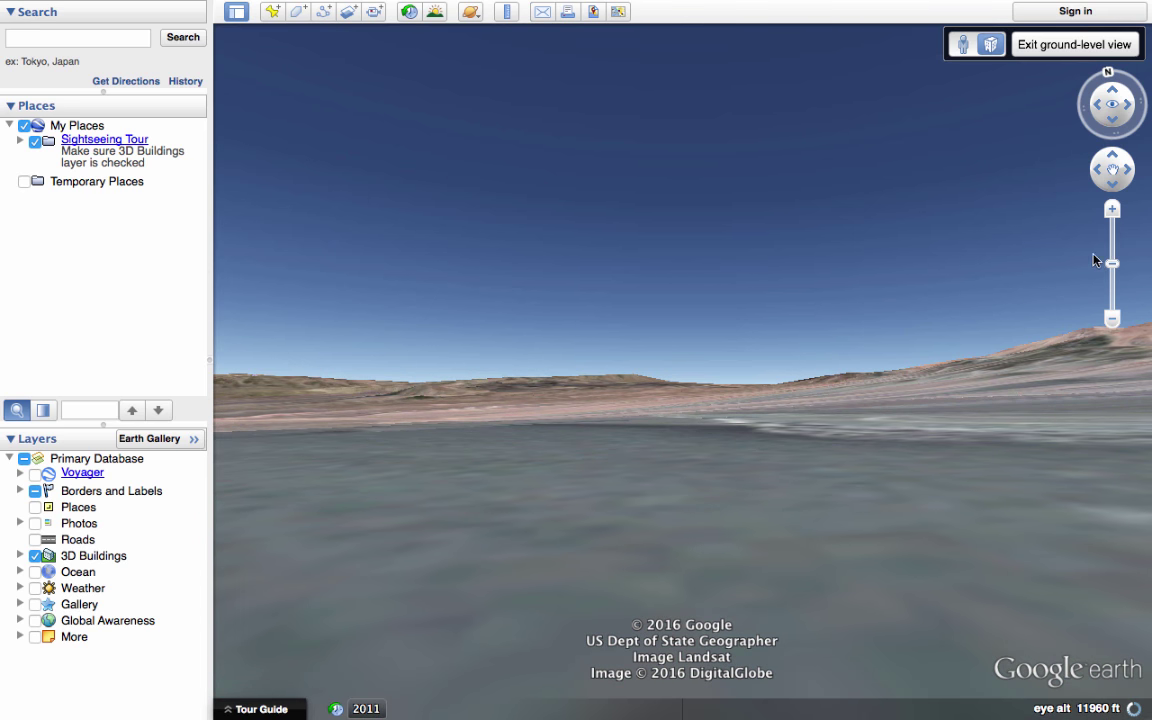
pyautogui.click(1060, 45)
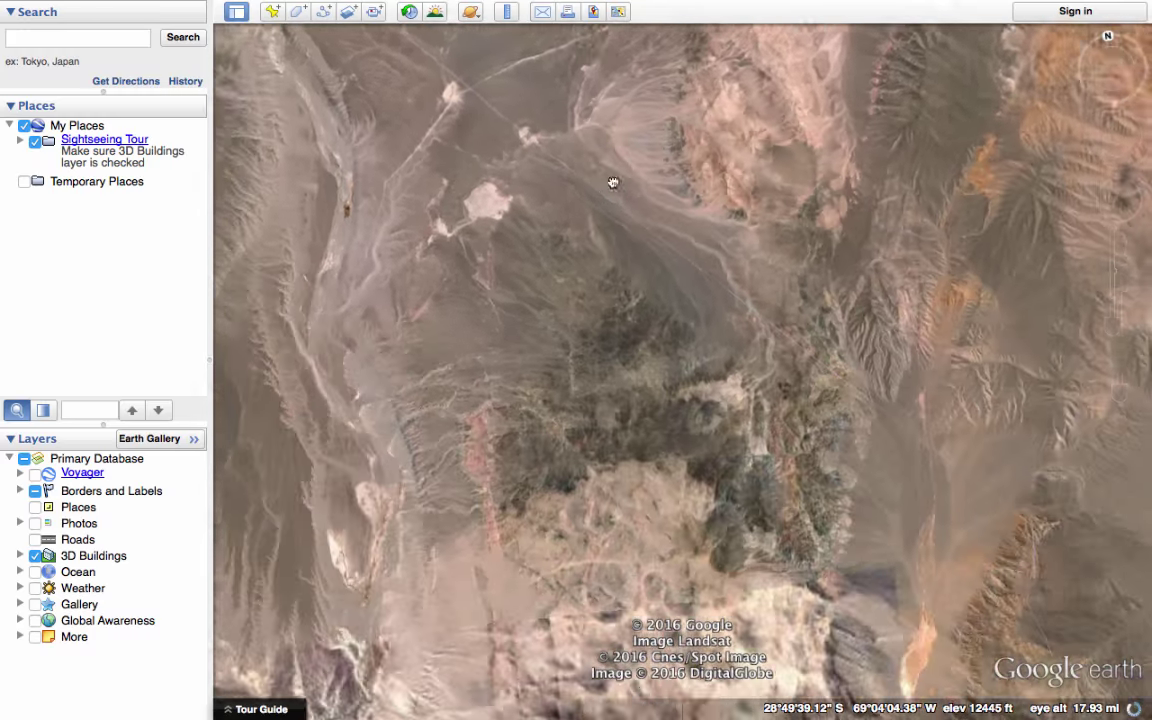
# Step: Leave the Andes view, close in on southern Santiago, Chile, and enter Street View near 33°30' S, 70°39' W
pyautogui.moveTo(613, 183); pyautogui.dragTo(606, 186)
pyautogui.scroll(-10, 604, 187)
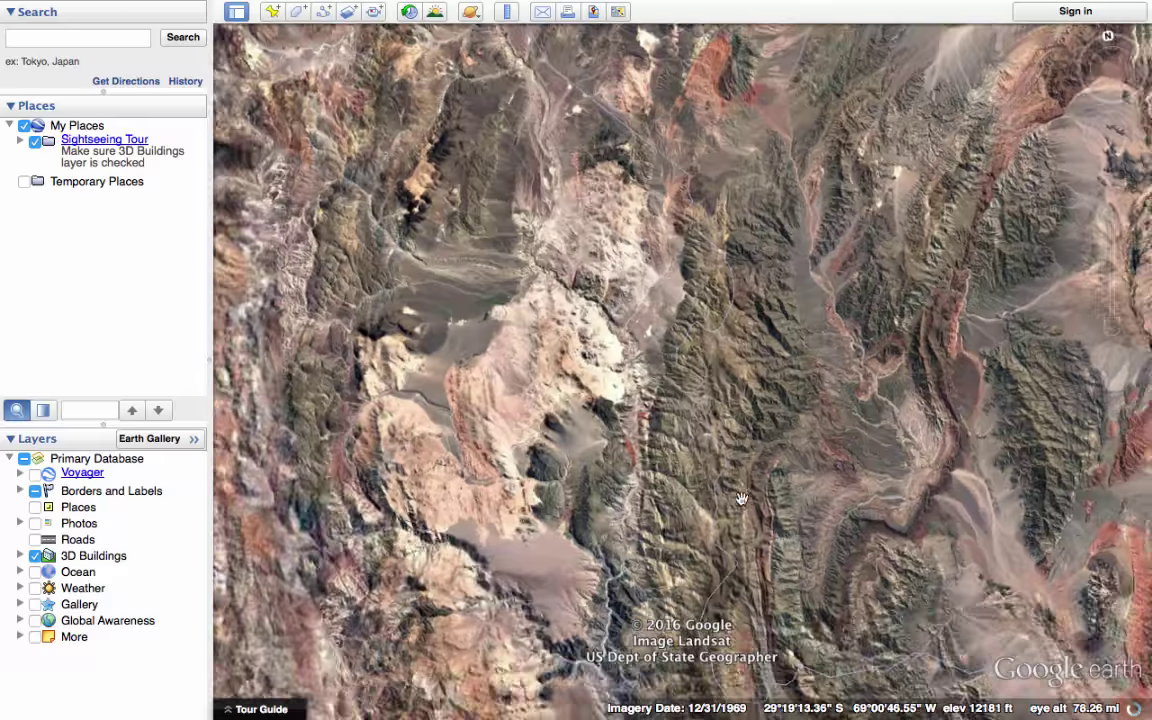
pyautogui.scroll(-5, 812, 512)
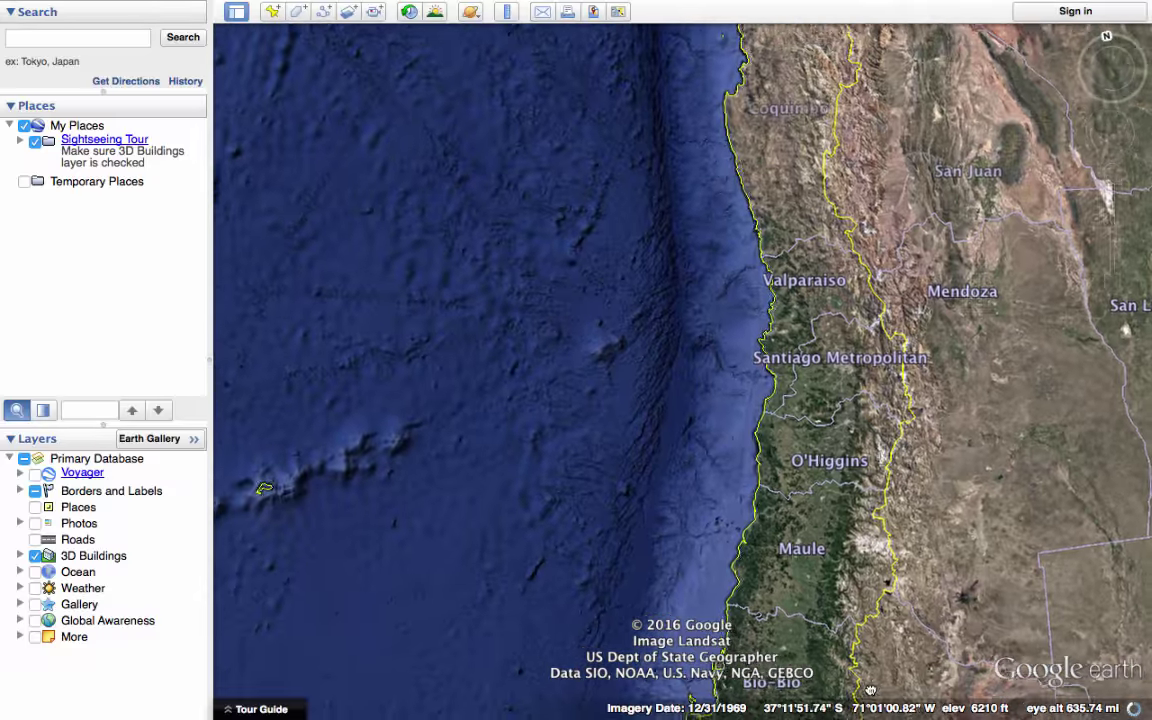
pyautogui.scroll(6, 885, 399)
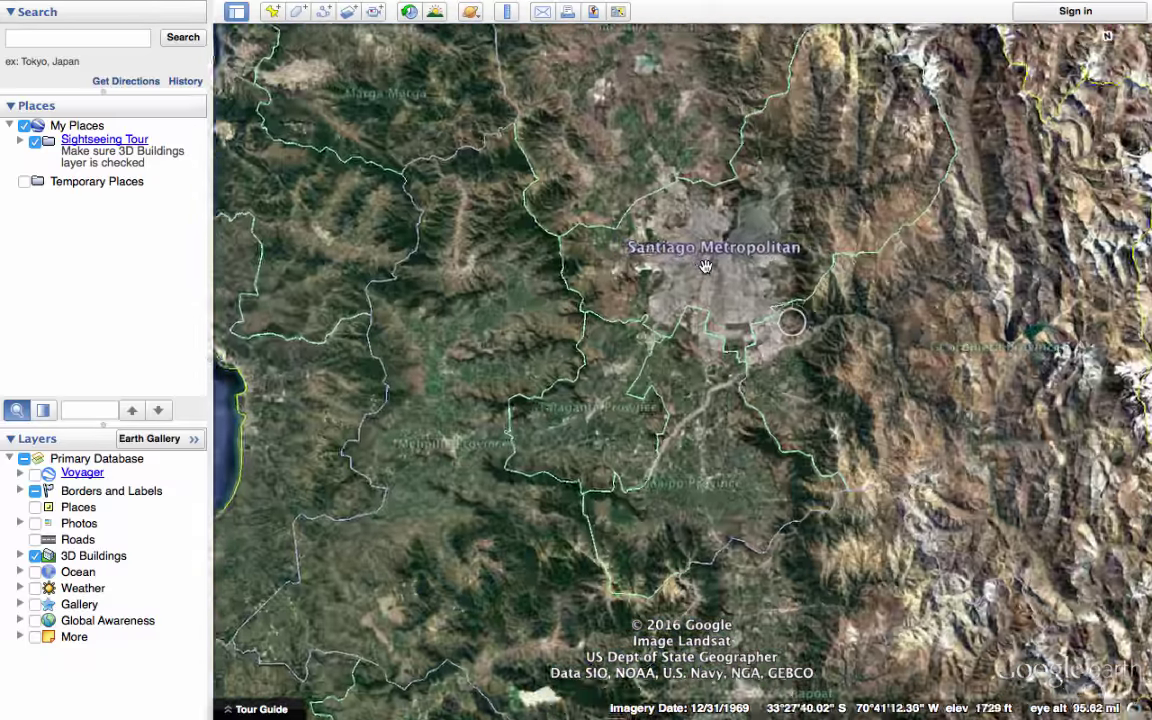
pyautogui.scroll(5, 705, 266)
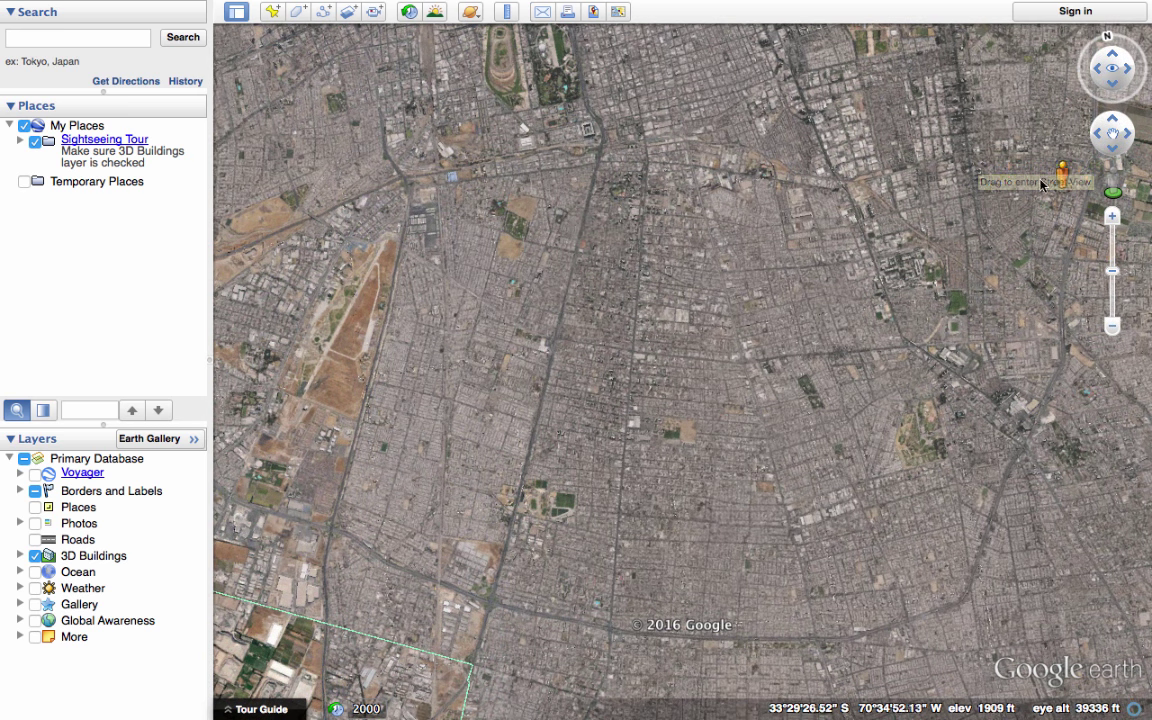
pyautogui.moveTo(1060, 176); pyautogui.dragTo(826, 245)
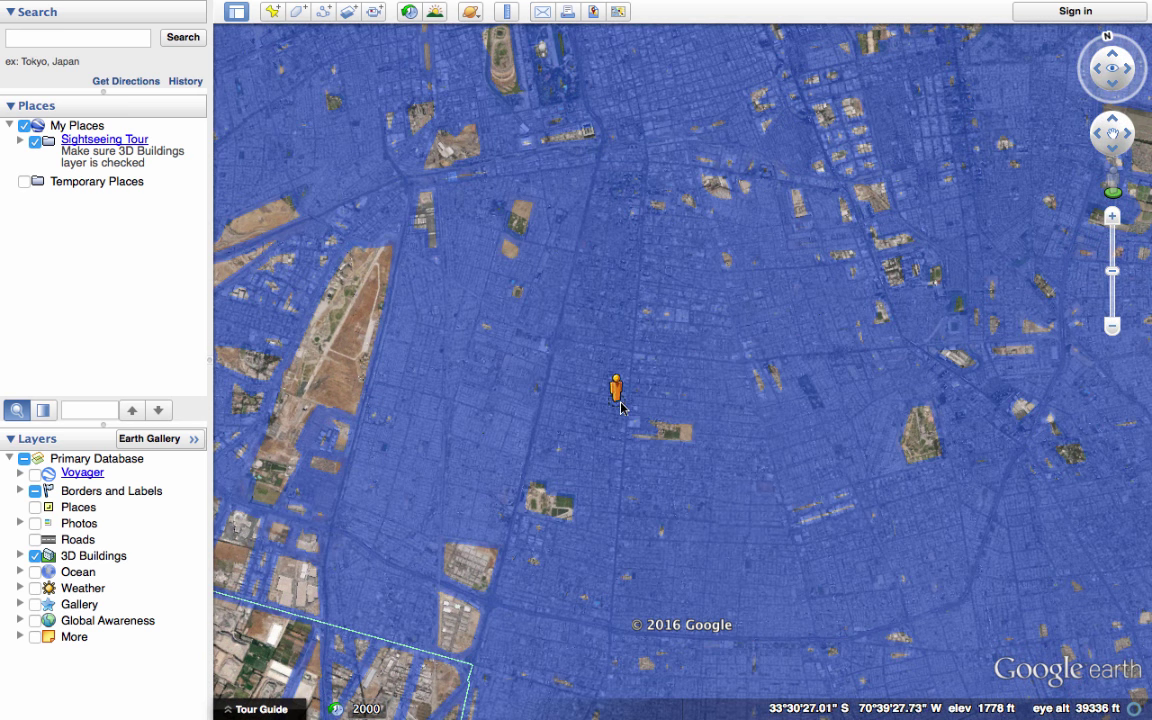
pyautogui.moveTo(664, 372); pyautogui.dragTo(664, 373)
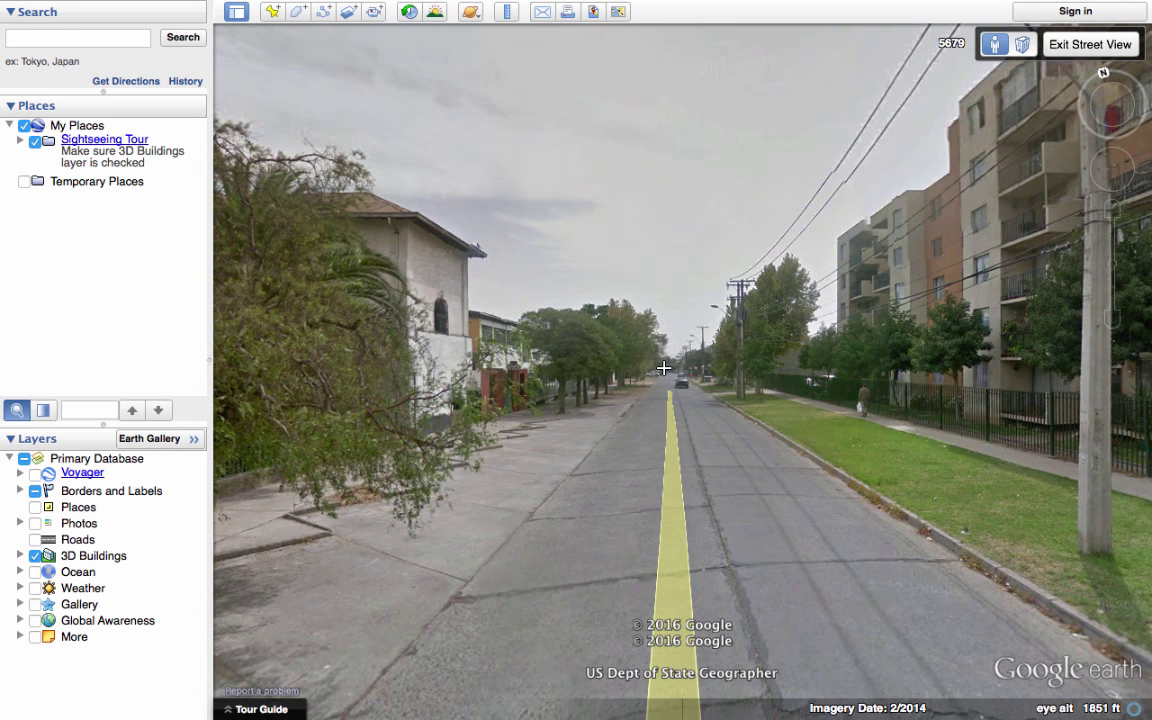
# Step: Look around the street in Street View, turning from north past the apartment blocks to face the pedestrian crossing to the south
pyautogui.moveTo(696, 447); pyautogui.dragTo(365, 498)
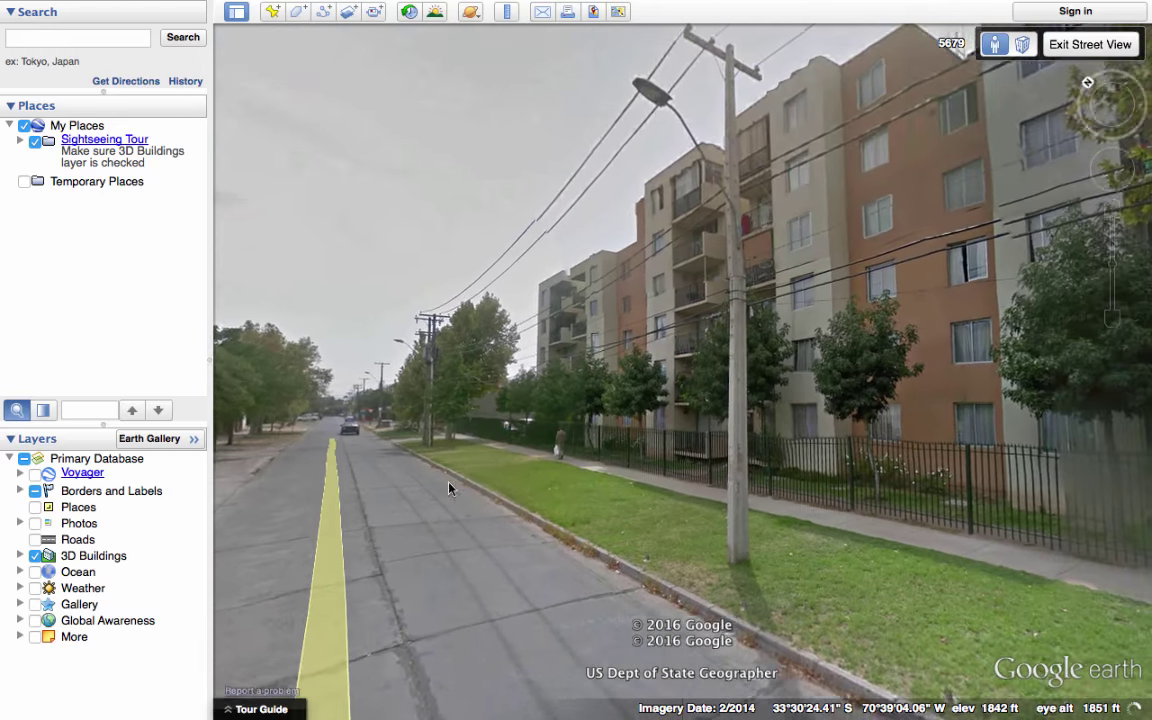
pyautogui.moveTo(846, 433); pyautogui.dragTo(483, 447)
pyautogui.moveTo(908, 413); pyautogui.dragTo(415, 440)
pyautogui.moveTo(965, 365); pyautogui.dragTo(550, 380)
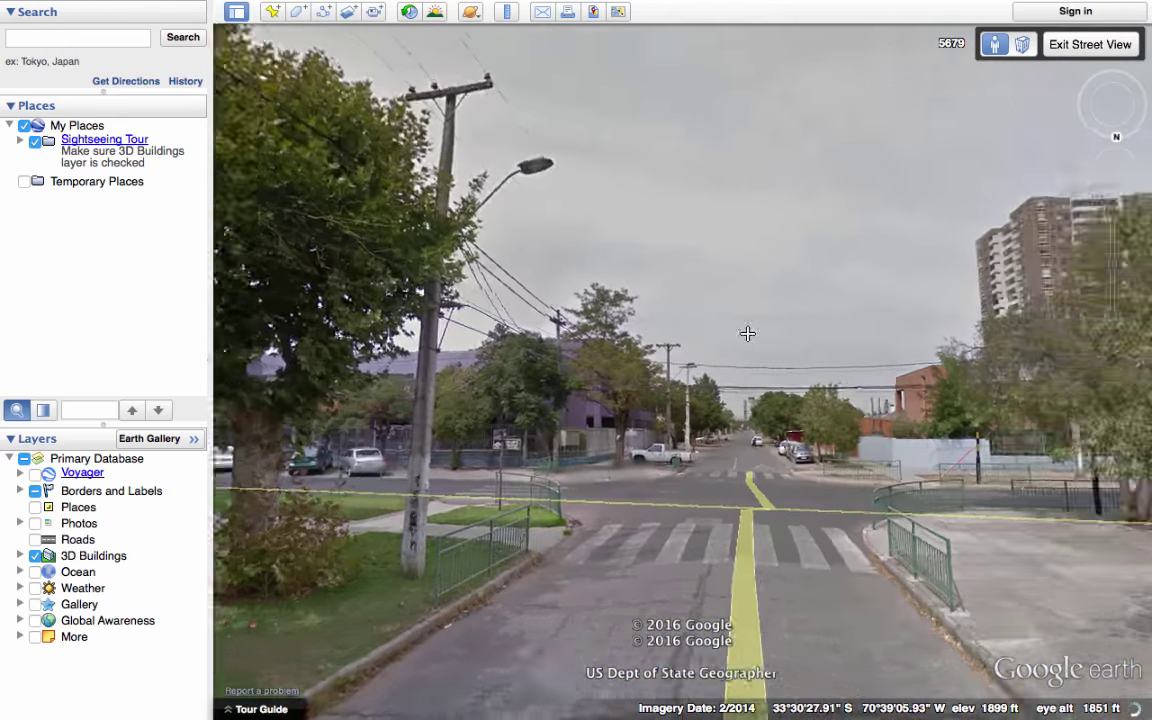
pyautogui.moveTo(880, 325); pyautogui.dragTo(553, 346)
pyautogui.moveTo(727, 357); pyautogui.dragTo(706, 413)
pyautogui.moveTo(606, 475); pyautogui.dragTo(793, 361)
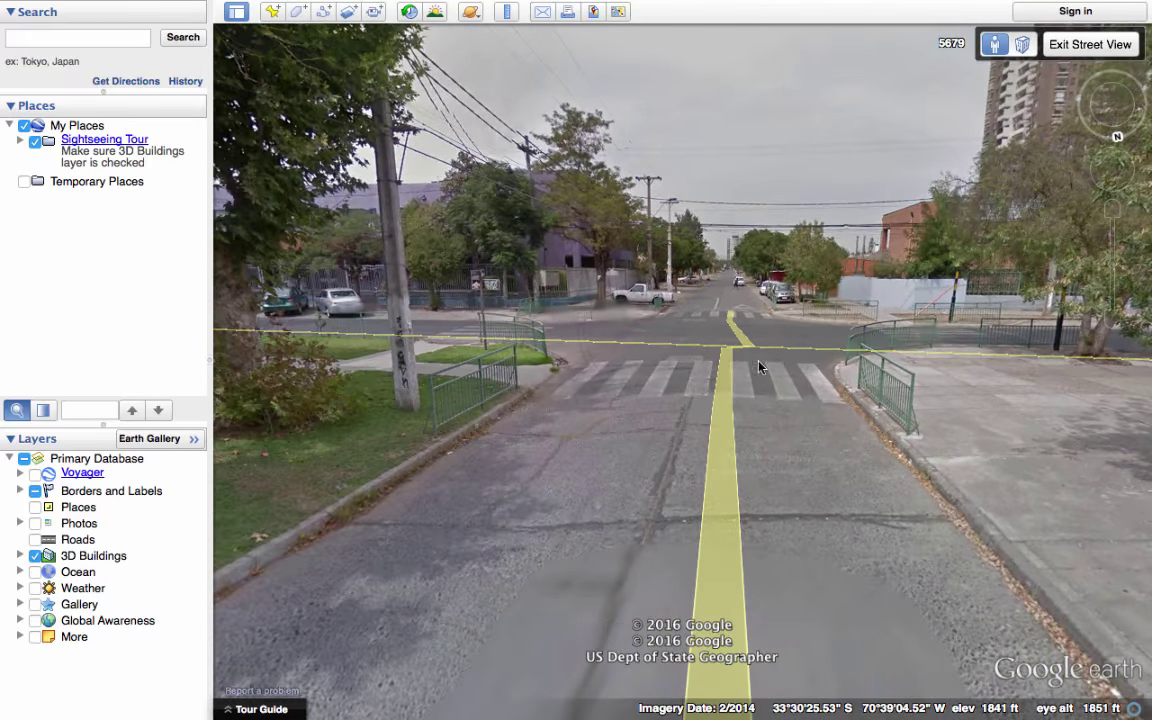
# Step: Advance in Street View to the junction, turn onto the cross street heading southeast and follow it past the parked cars
pyautogui.click(722, 370)
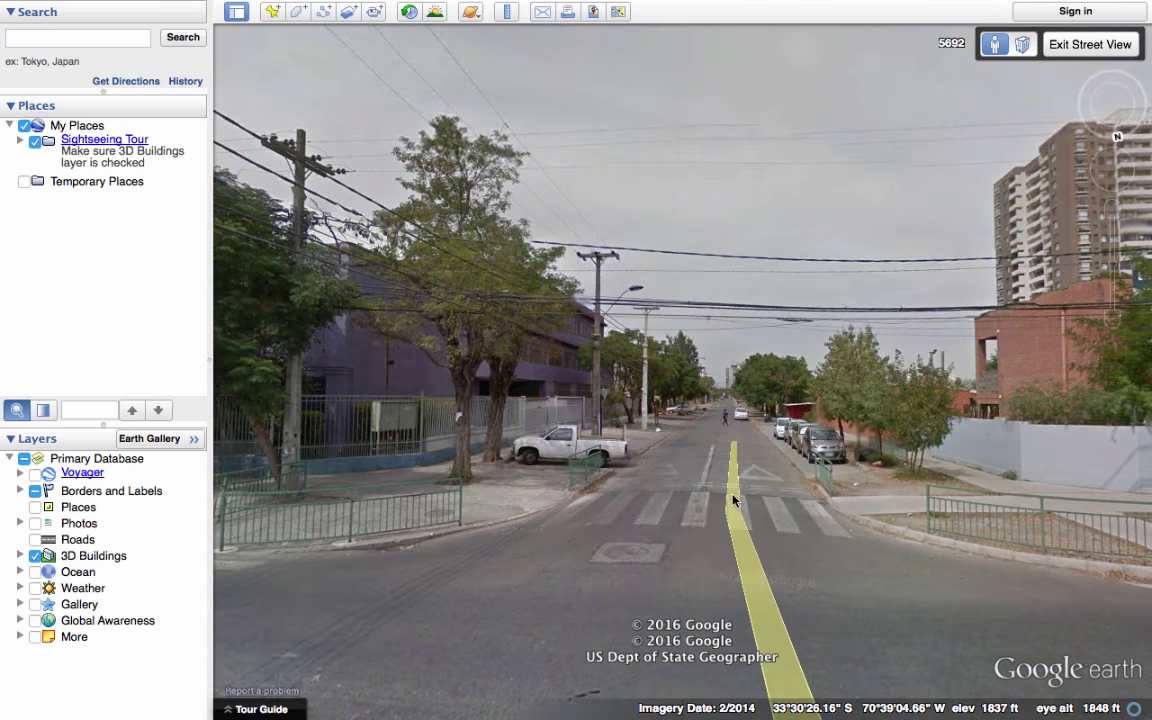
pyautogui.moveTo(652, 502); pyautogui.dragTo(842, 491)
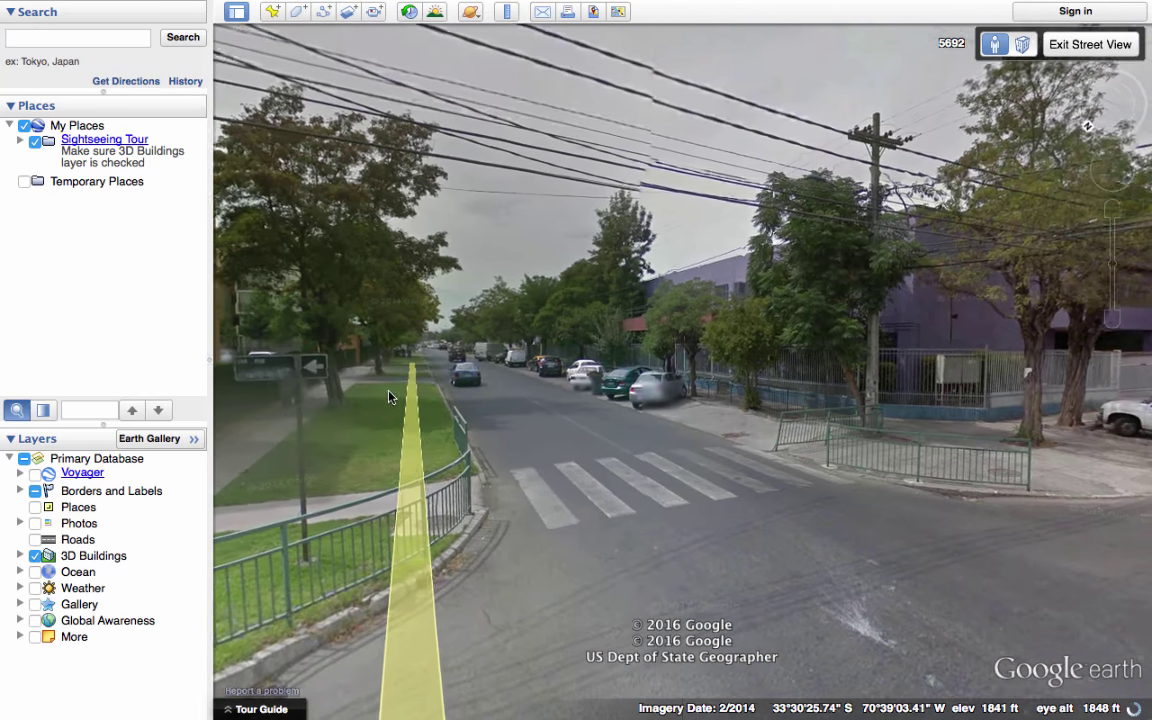
pyautogui.click(426, 394)
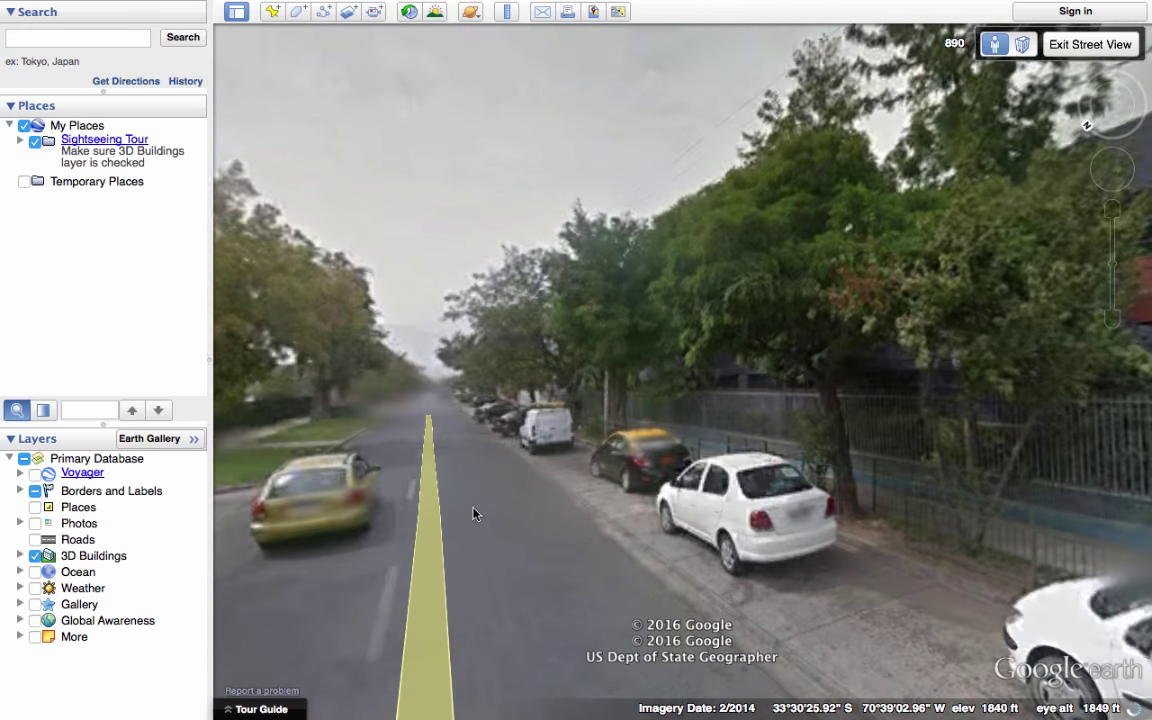
pyautogui.click(435, 471)
# Step: Look around in Street View from the trees and fence to the gated apartment complex across the road, and exit Street View
pyautogui.moveTo(435, 471); pyautogui.dragTo(272, 480)
pyautogui.moveTo(700, 390); pyautogui.dragTo(352, 553)
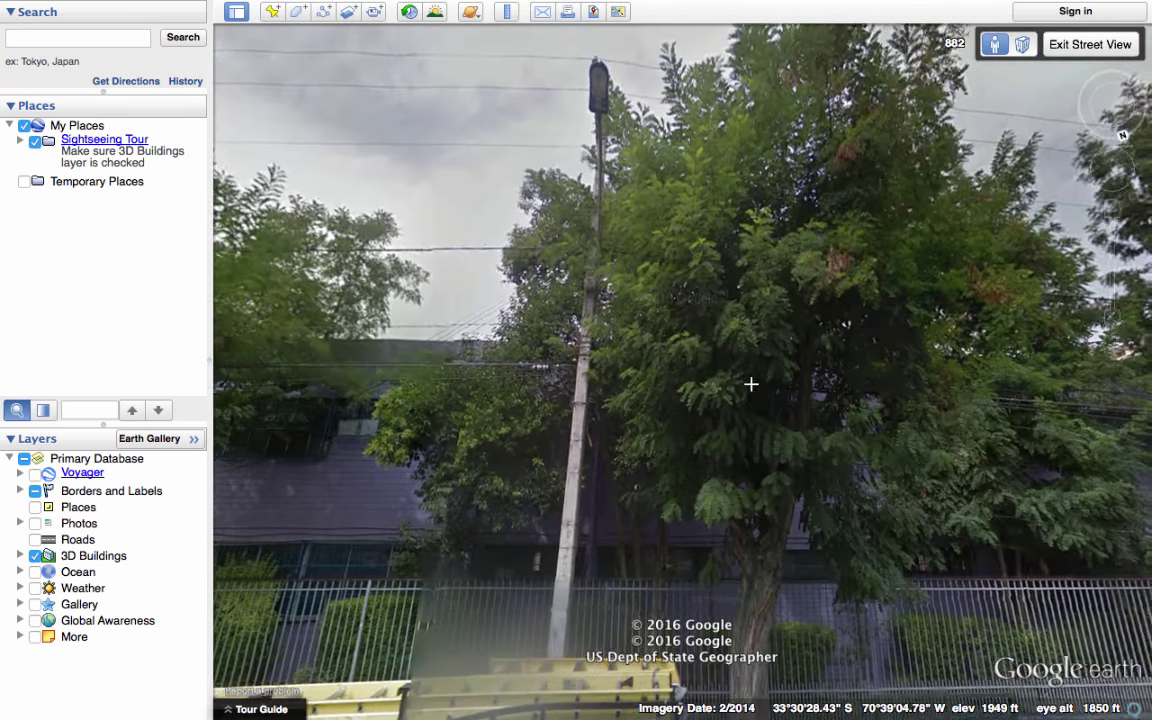
pyautogui.moveTo(751, 383); pyautogui.dragTo(425, 410)
pyautogui.moveTo(605, 223); pyautogui.dragTo(380, 130)
pyautogui.moveTo(960, 500); pyautogui.dragTo(632, 418)
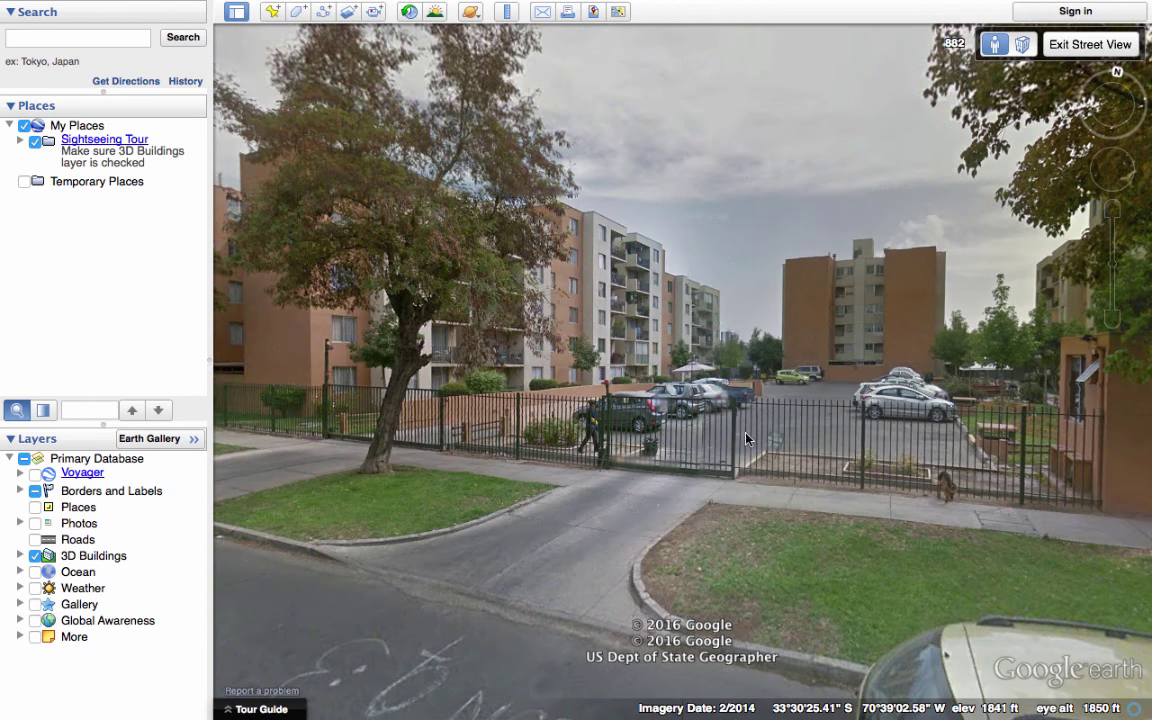
pyautogui.moveTo(868, 451); pyautogui.dragTo(540, 409)
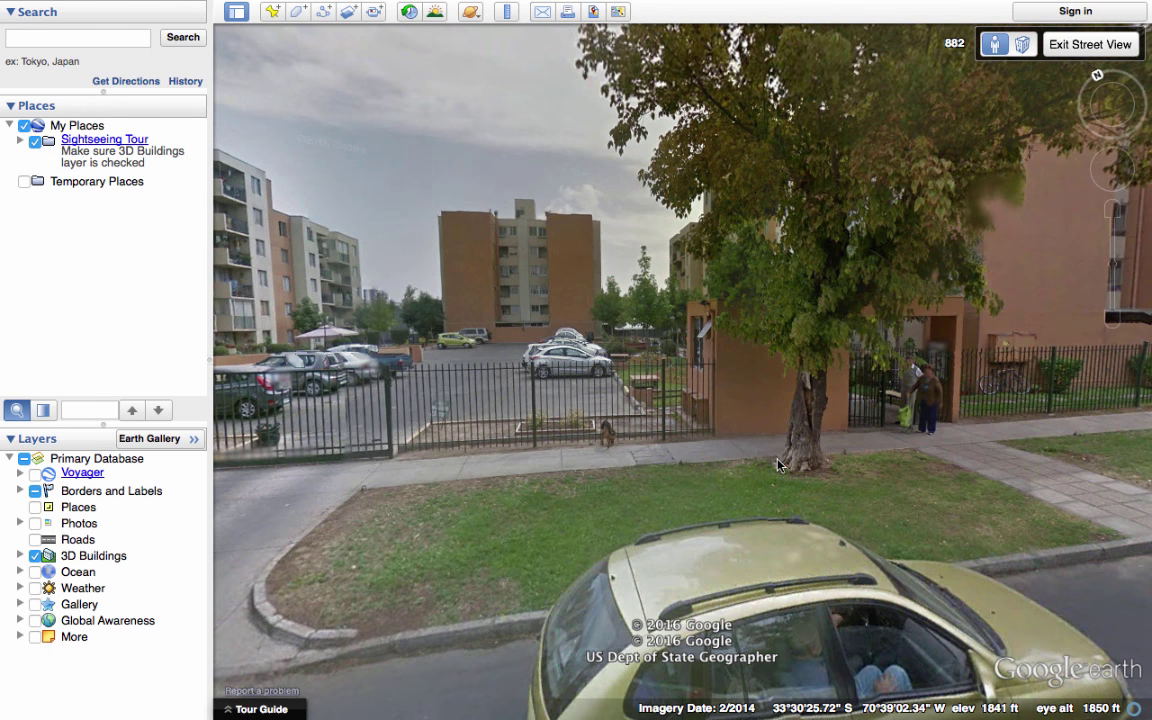
pyautogui.click(1081, 45)
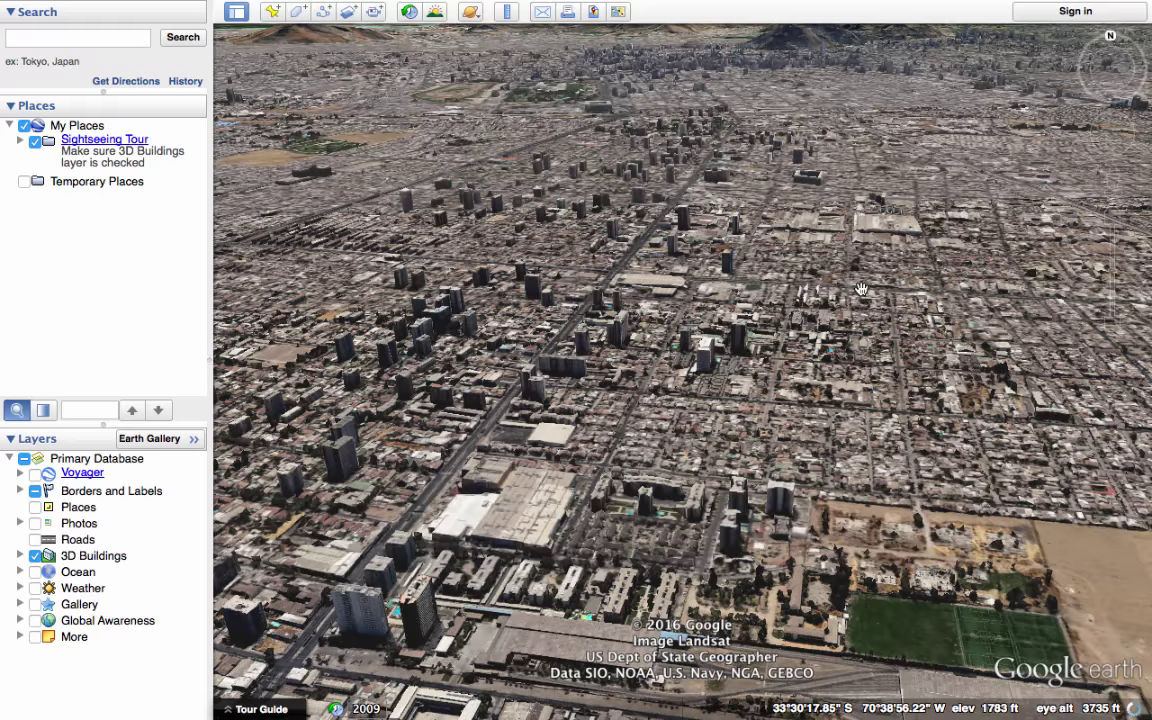
# Step: Return to an overhead view of Santiago and examine the farmland and hills west of the city at several scales
pyautogui.scroll(-10, 861, 289)
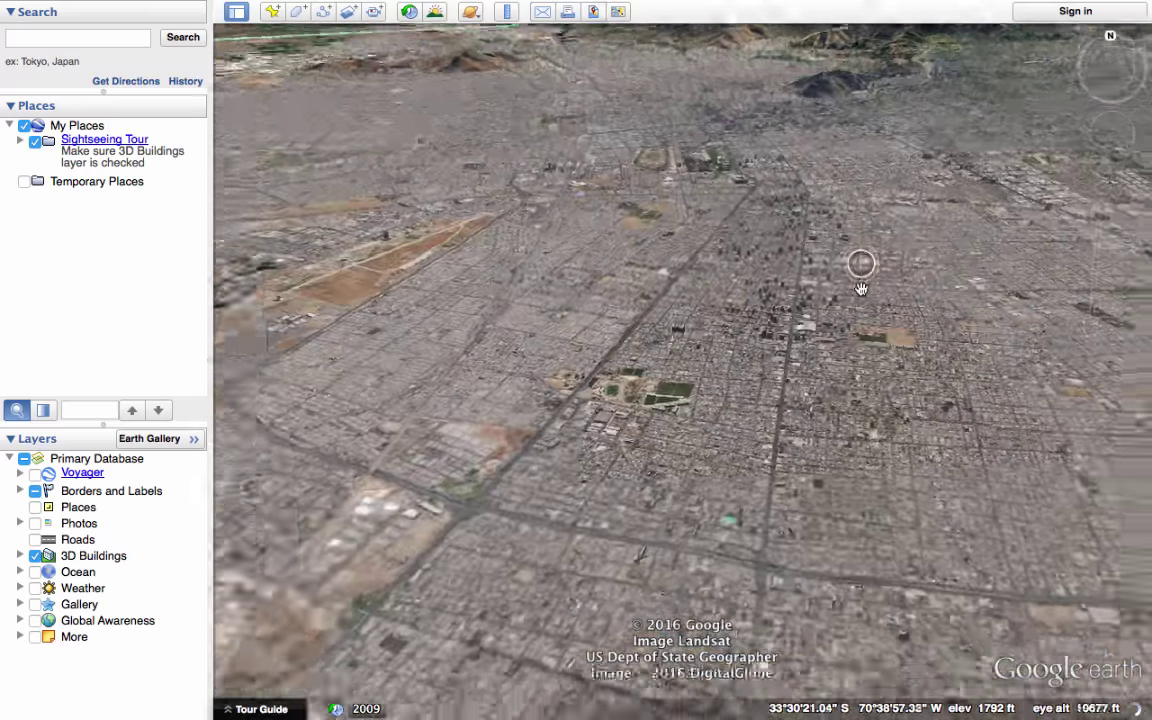
pyautogui.scroll(-5, 861, 289)
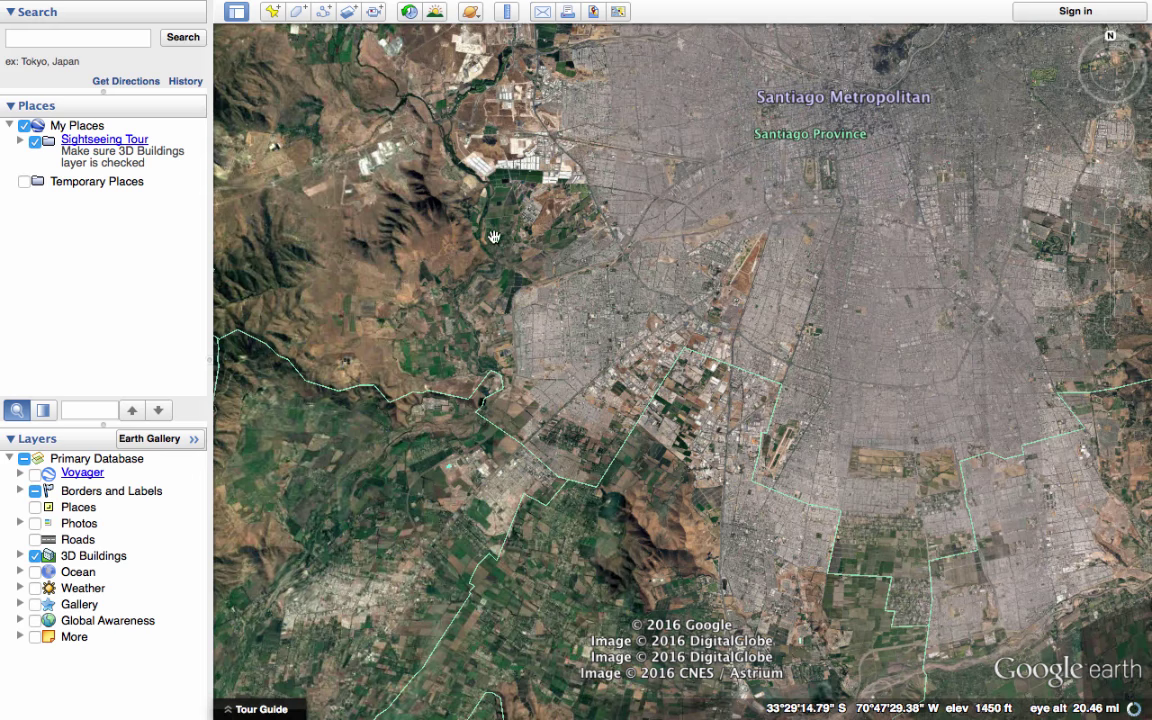
pyautogui.scroll(5, 491, 253)
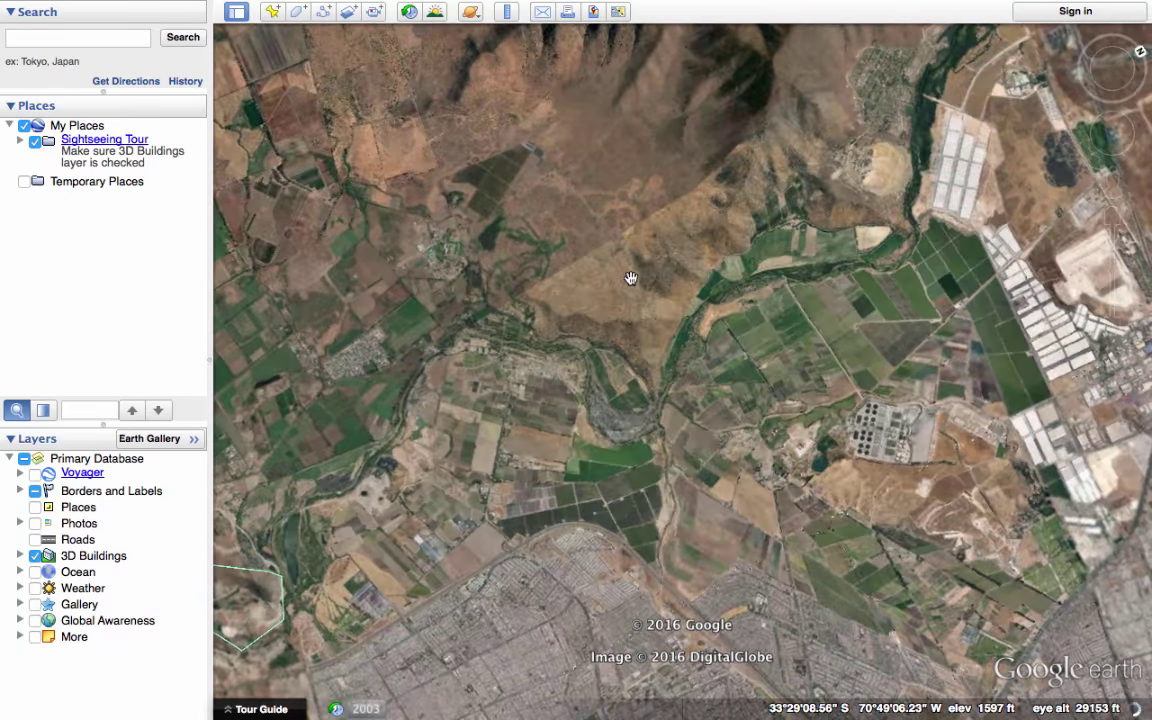
pyautogui.scroll(-5, 631, 278)
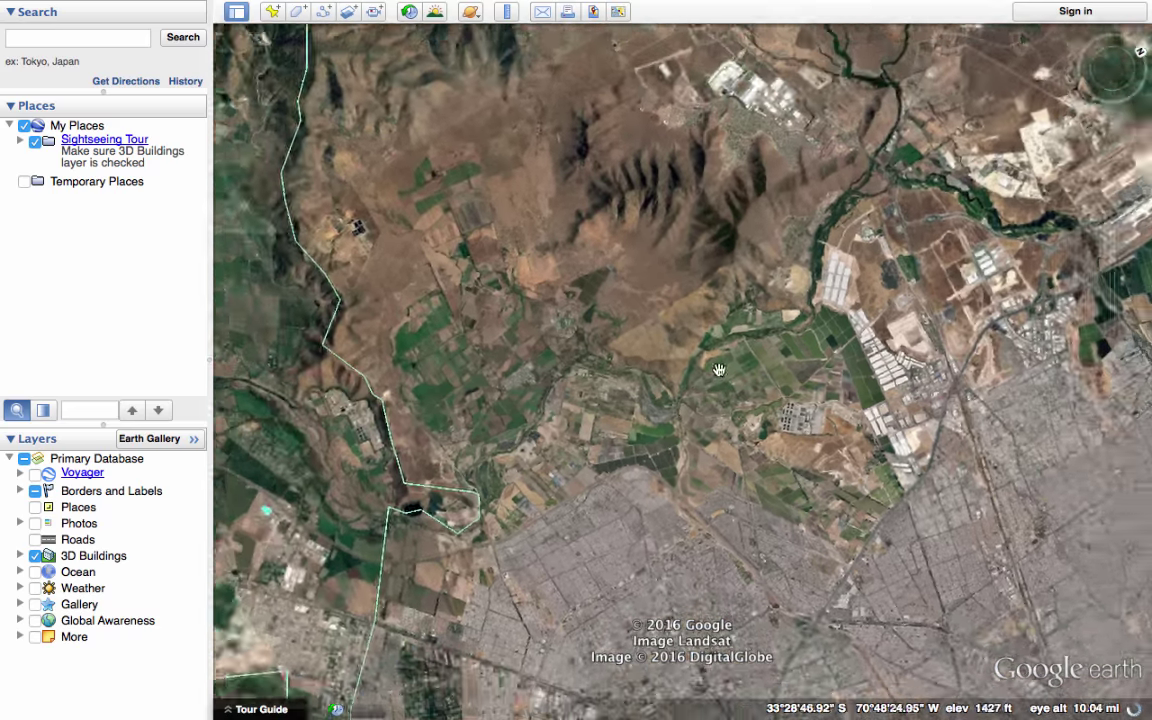
pyautogui.scroll(-2, 793, 360)
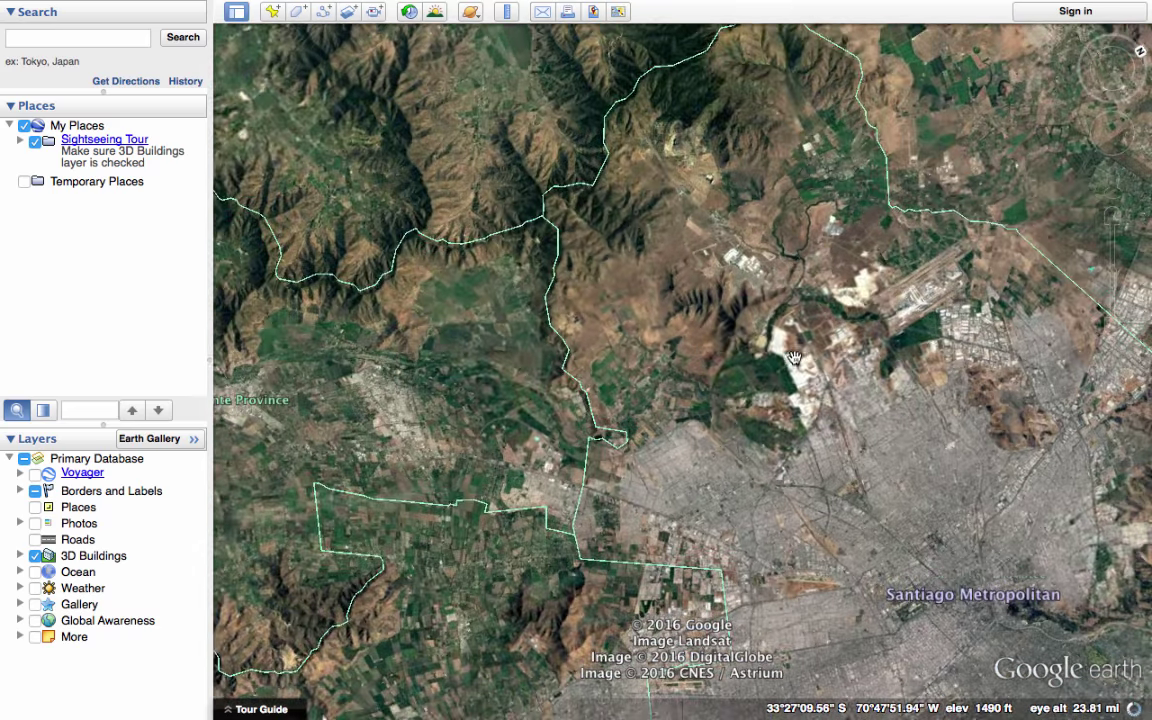
pyautogui.scroll(2, 798, 352)
pyautogui.scroll(-3, 798, 352)
pyautogui.moveTo(583, 304); pyautogui.dragTo(448, 284)
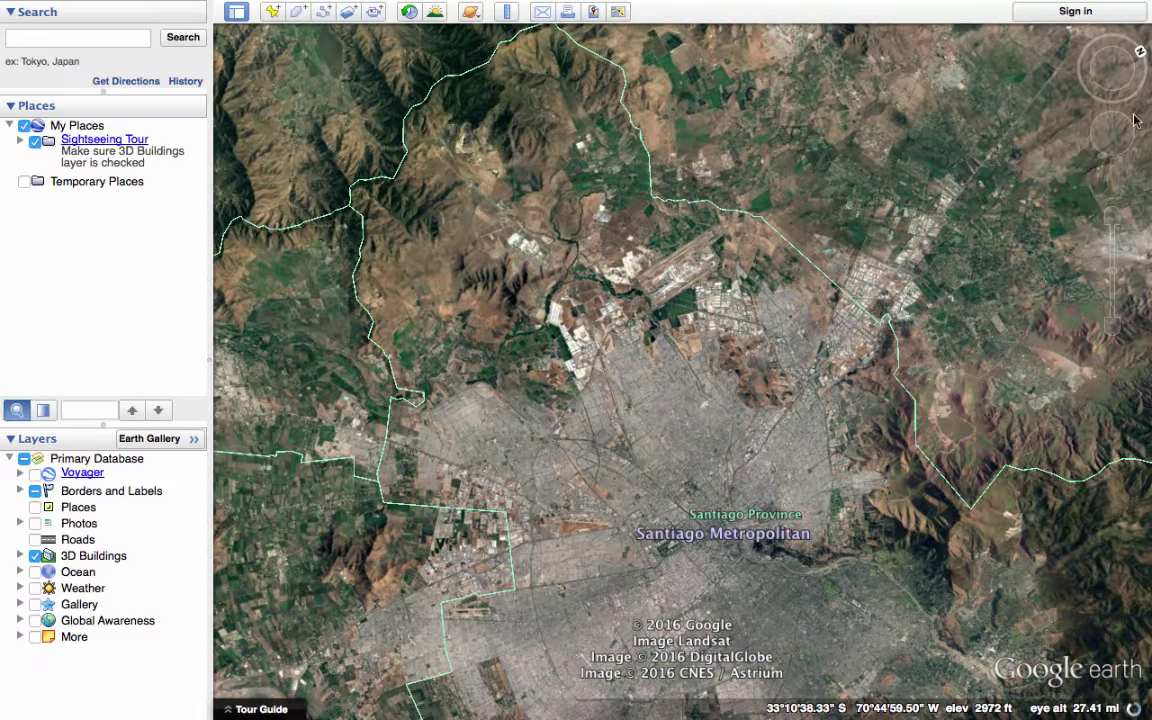
# Step: Turn the rotated map of central Chile back to north-up and zoom out to the whole globe showing South America
pyautogui.scroll(-6, 1120, 180)
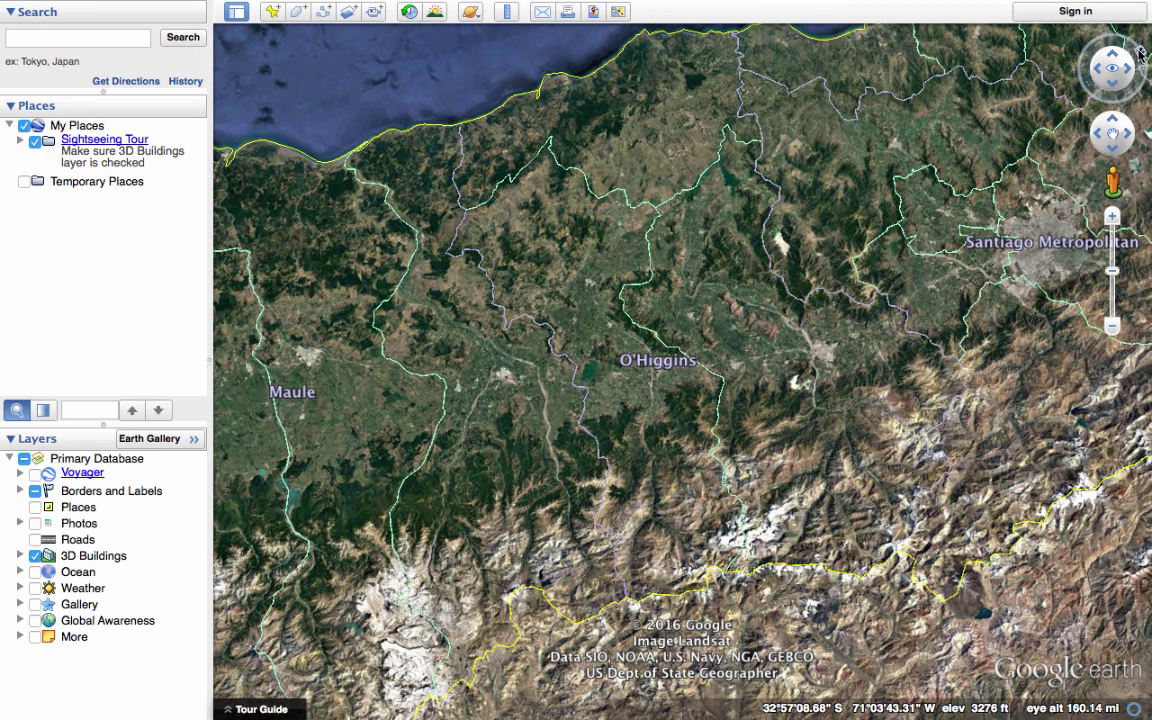
pyautogui.moveTo(1140, 55); pyautogui.dragTo(1107, 38)
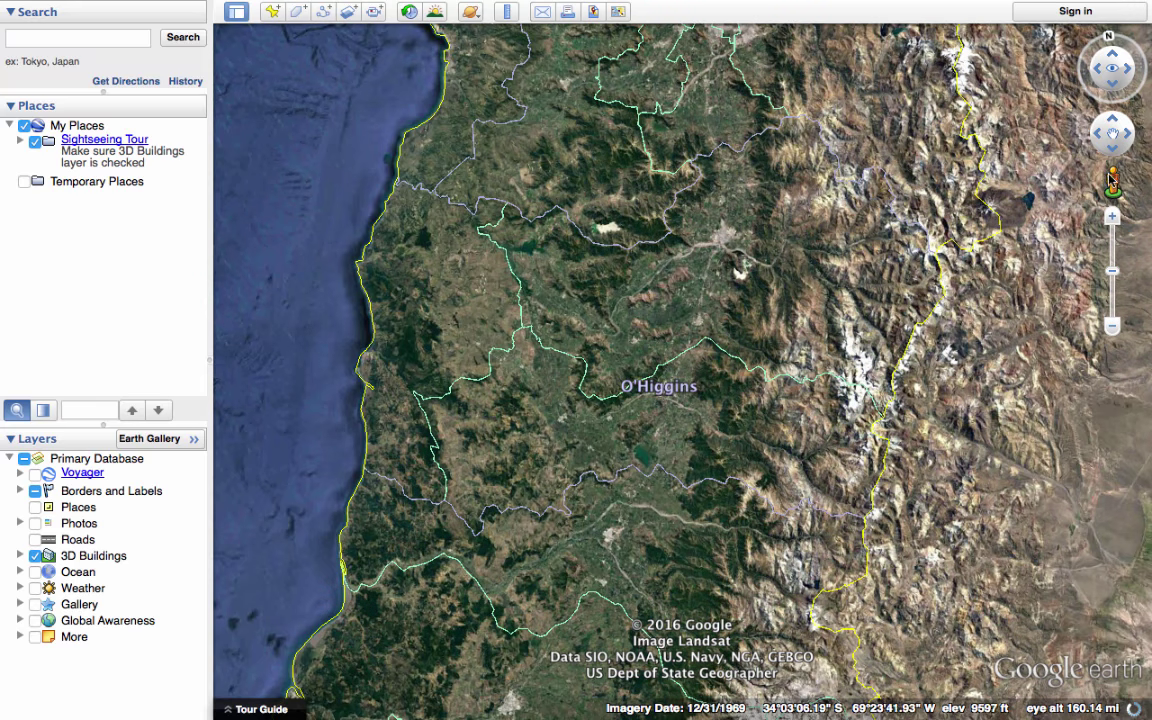
pyautogui.scroll(-5, 893, 244)
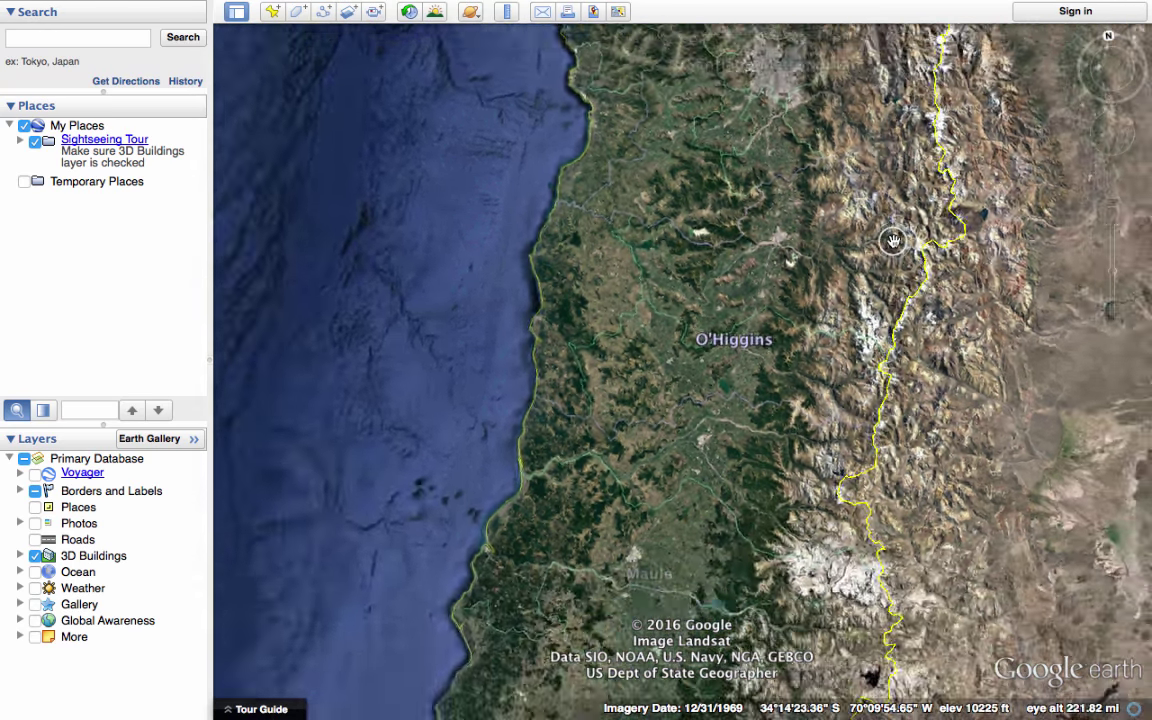
pyautogui.scroll(-5, 893, 244)
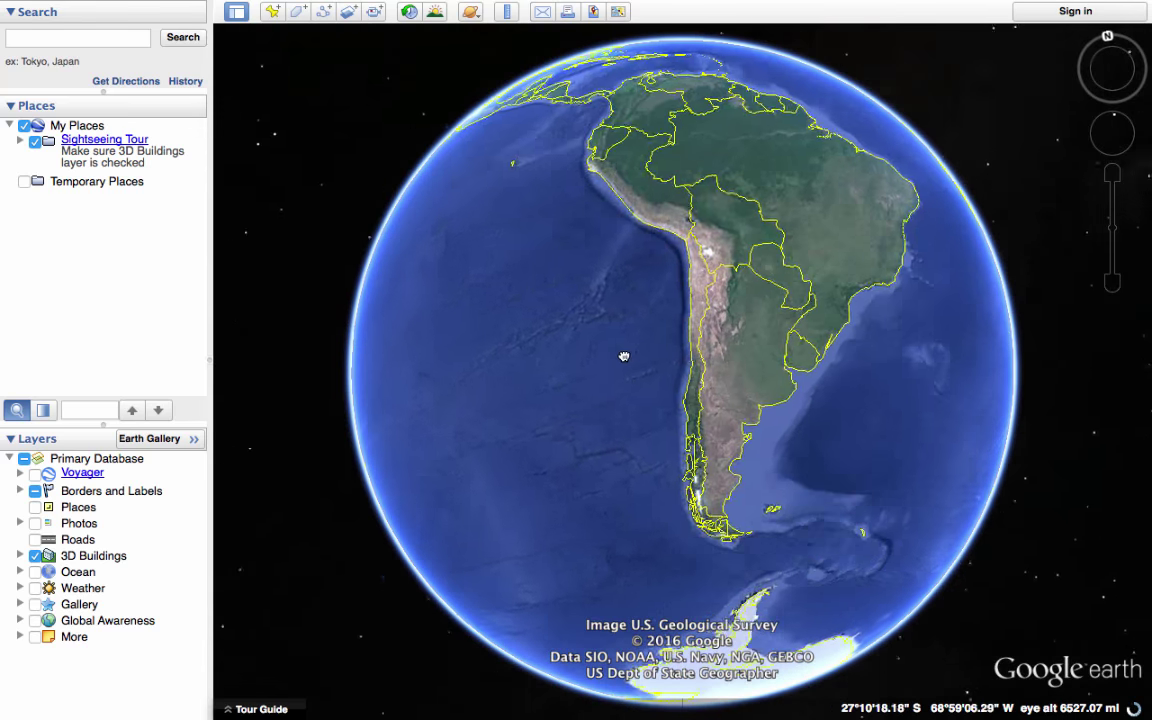
# Step: Rotate the globe from South America to Africa, view Niger and its neighbours closer, and return to the full globe
pyautogui.moveTo(624, 357); pyautogui.dragTo(560, 411)
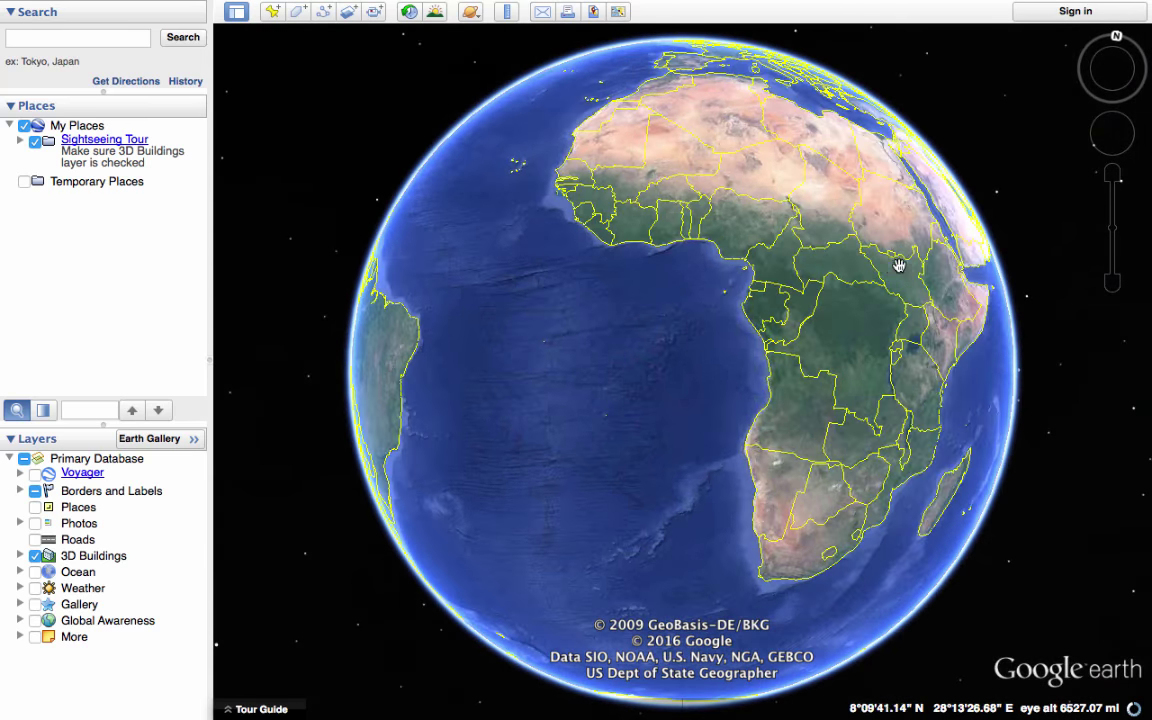
pyautogui.moveTo(899, 265); pyautogui.dragTo(743, 329)
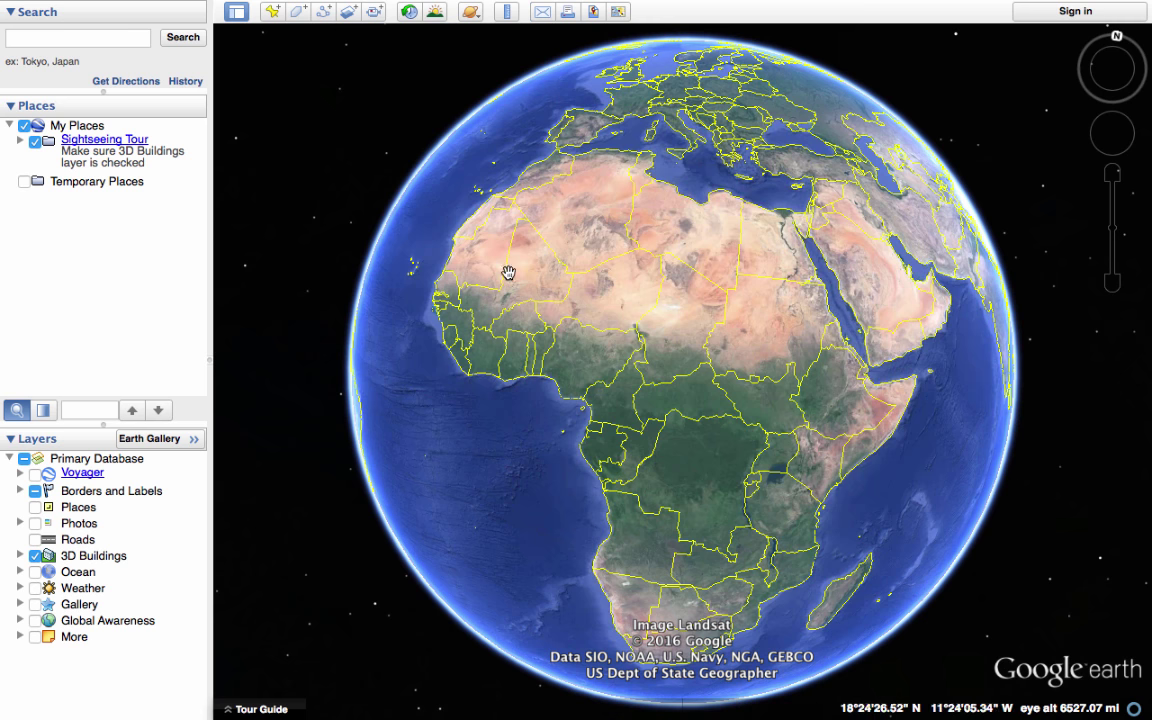
pyautogui.moveTo(729, 316); pyautogui.dragTo(710, 421)
pyautogui.scroll(5, 602, 417)
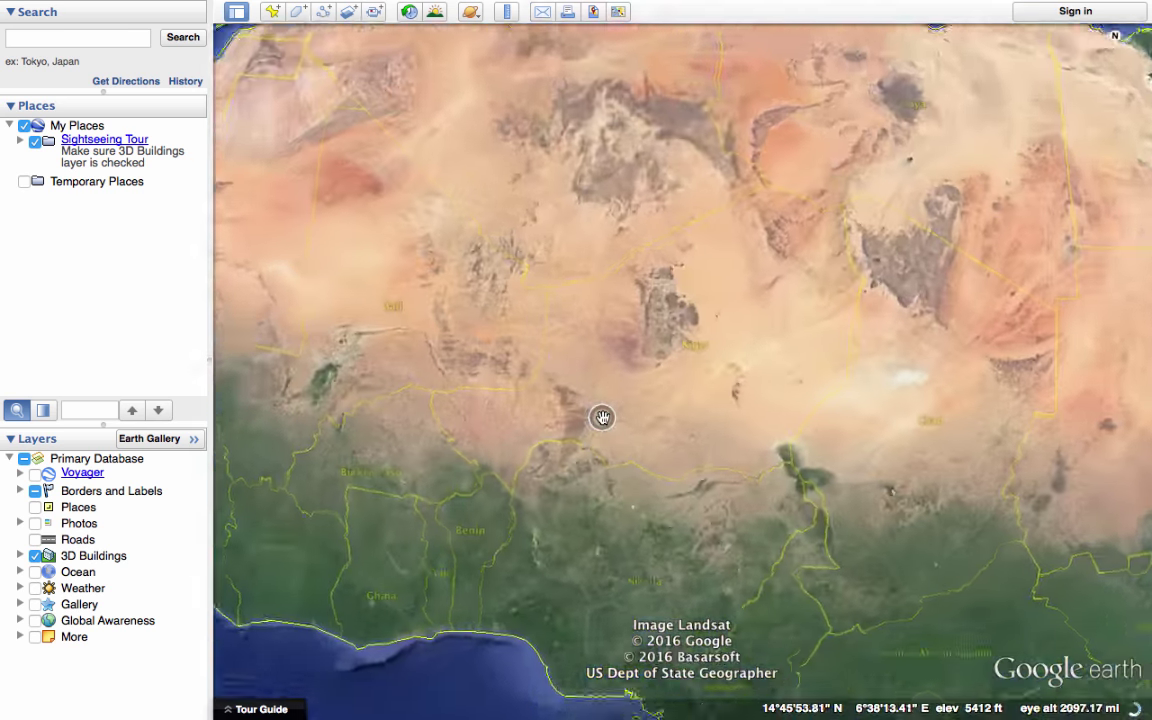
pyautogui.scroll(-5, 683, 392)
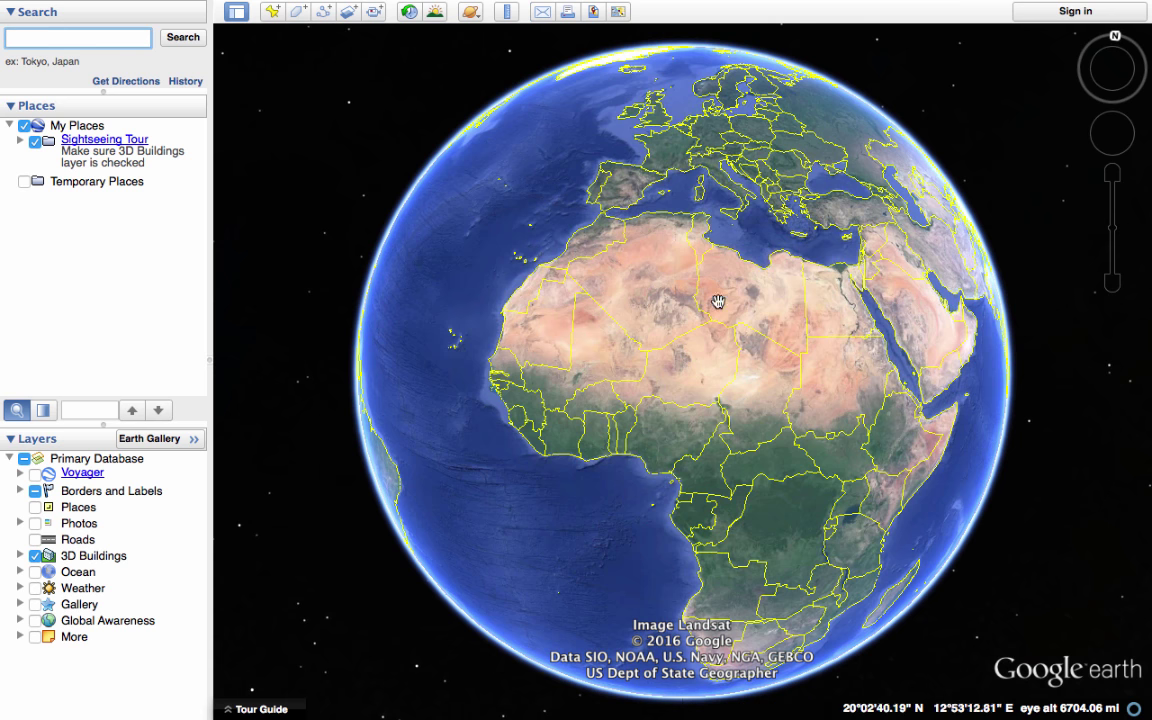
pyautogui.scroll(-3, 676, 409)
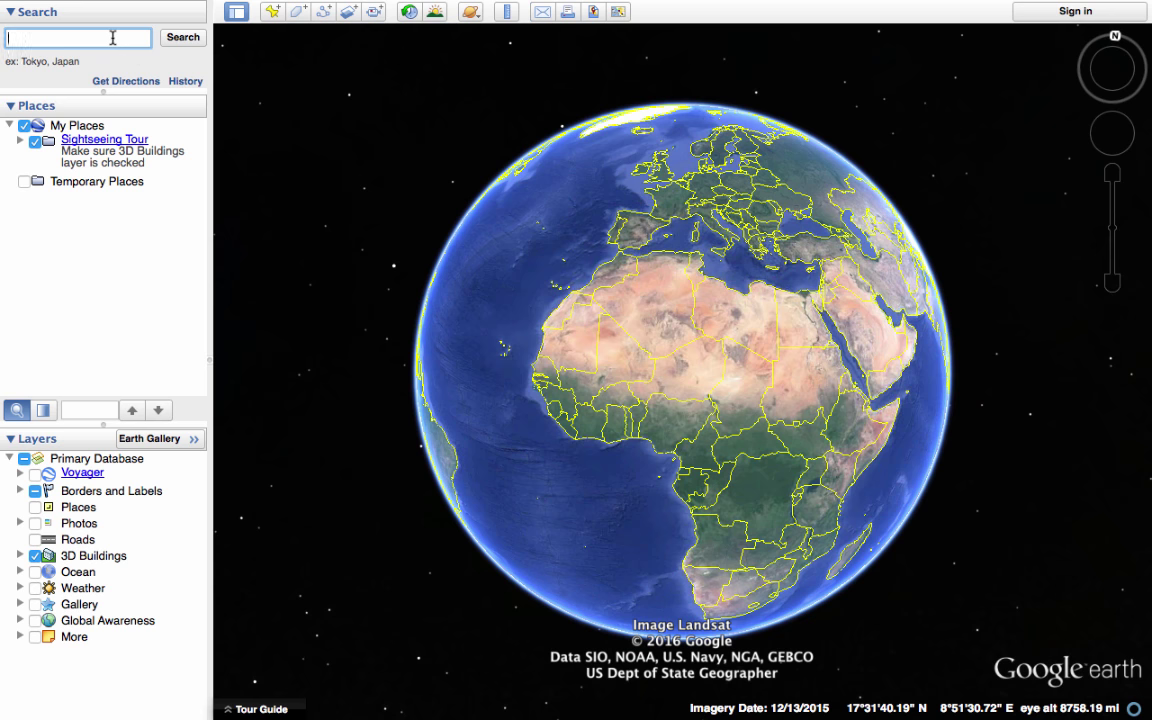
# Step: Search for "nigeria" and zoom in on the Nasarawa area
pyautogui.write('geria')
pyautogui.click(182, 43)
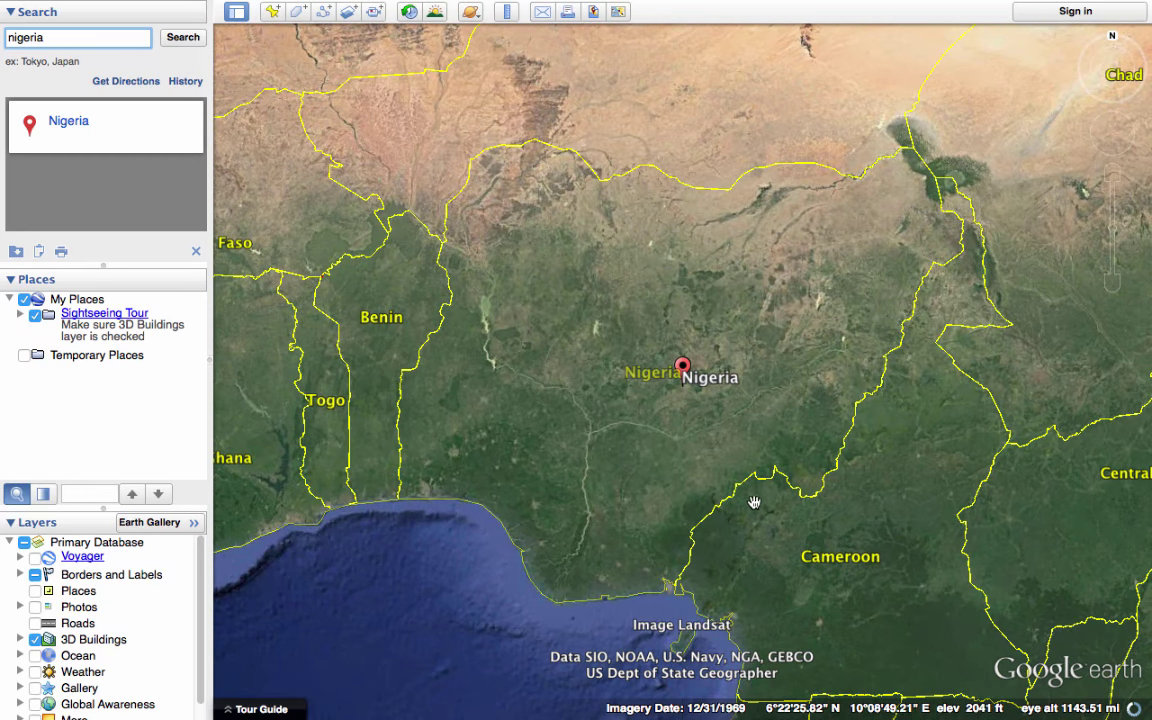
pyautogui.scroll(5, 751, 490)
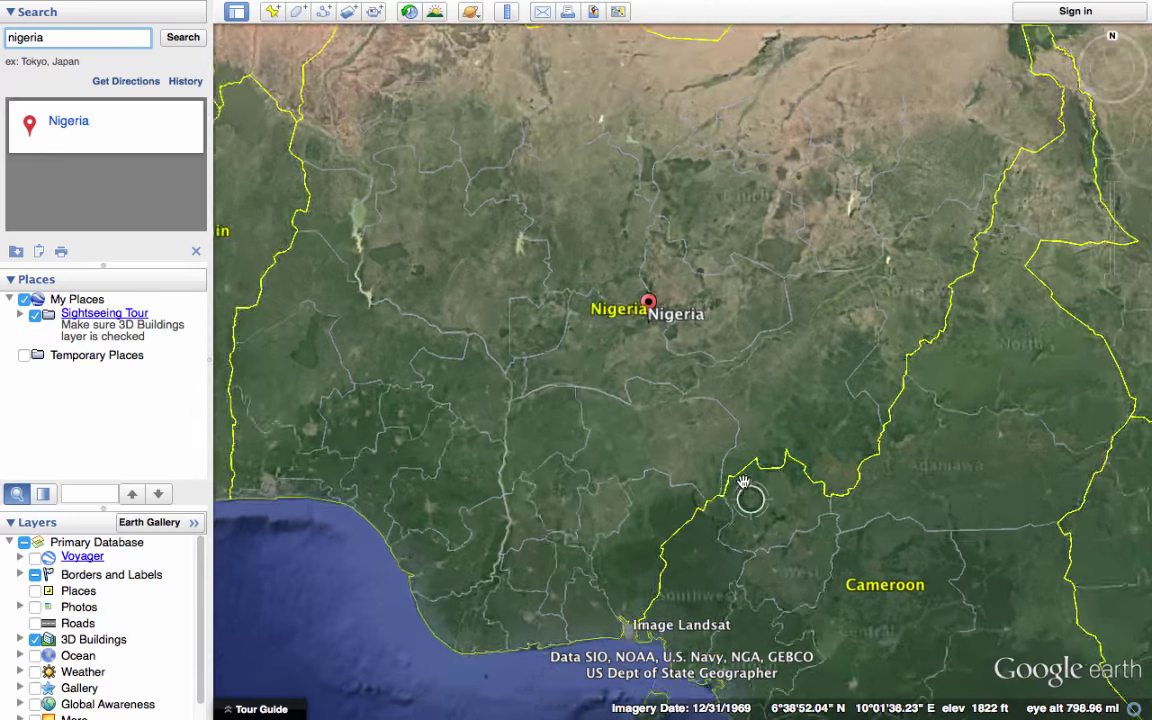
pyautogui.scroll(4, 612, 330)
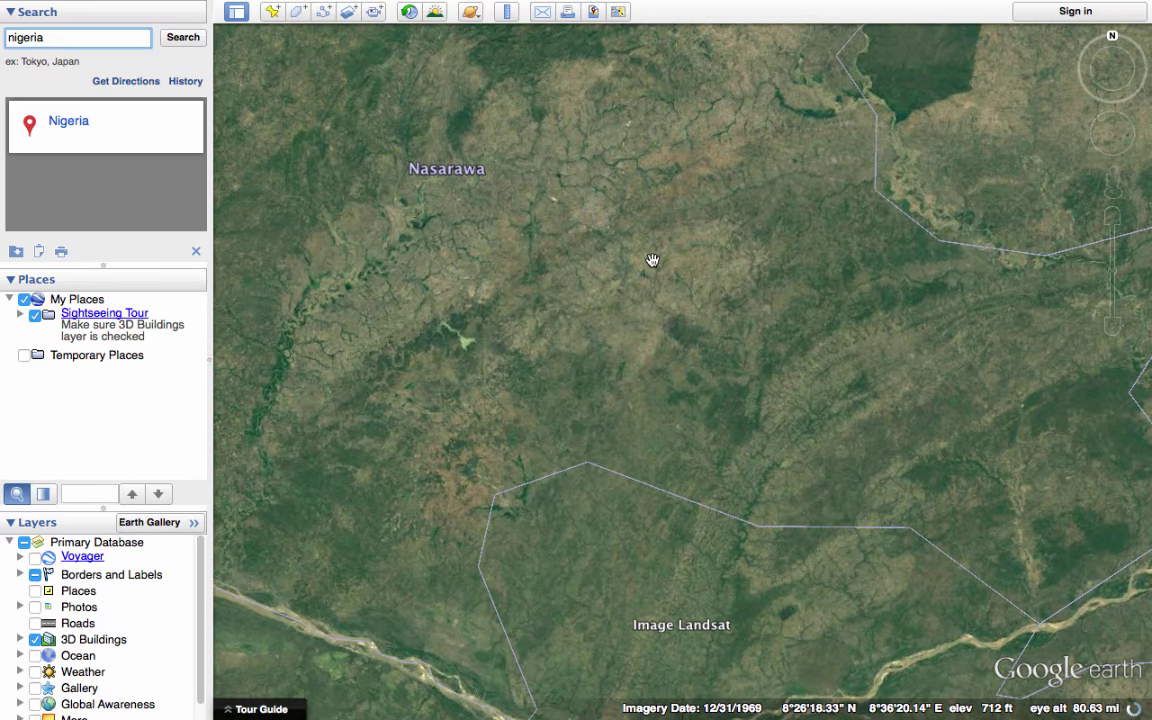
pyautogui.scroll(4, 651, 268)
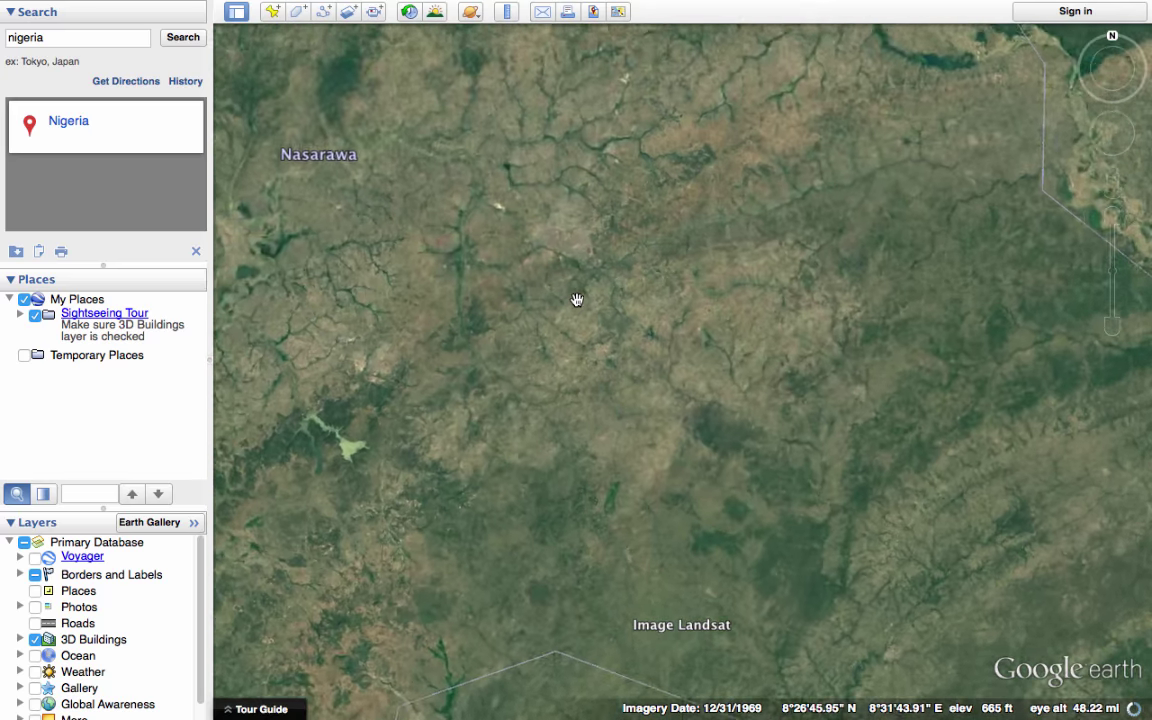
# Step: Search for "africa" to show the whole continent, and search for "antofagasta" to fly to the Chilean coastal city
pyautogui.scroll(2, 577, 300)
pyautogui.click(5, 37)
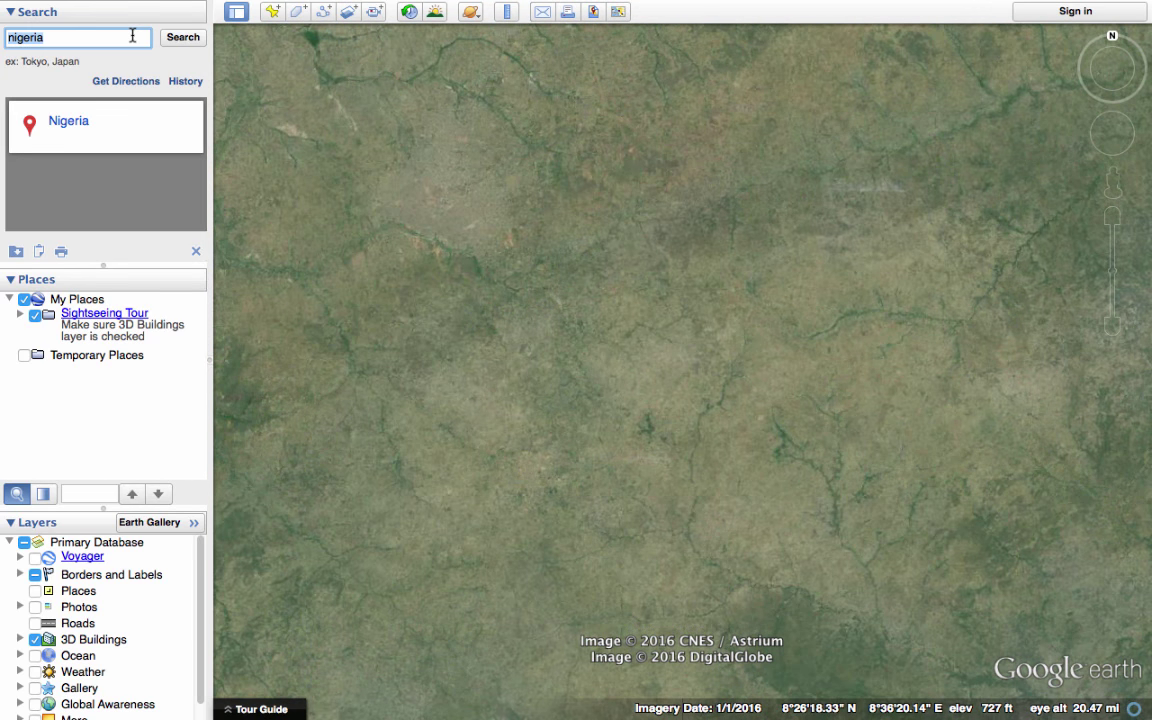
pyautogui.write('africa')
pyautogui.press('Return')
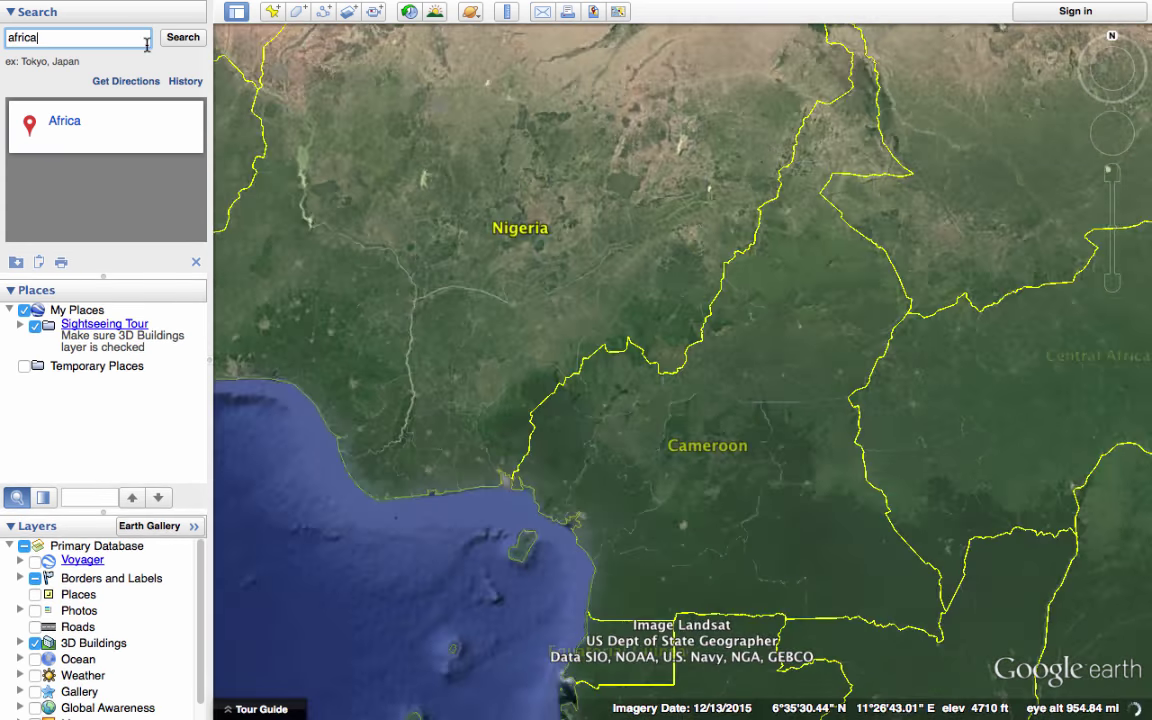
pyautogui.write('antofagasta')
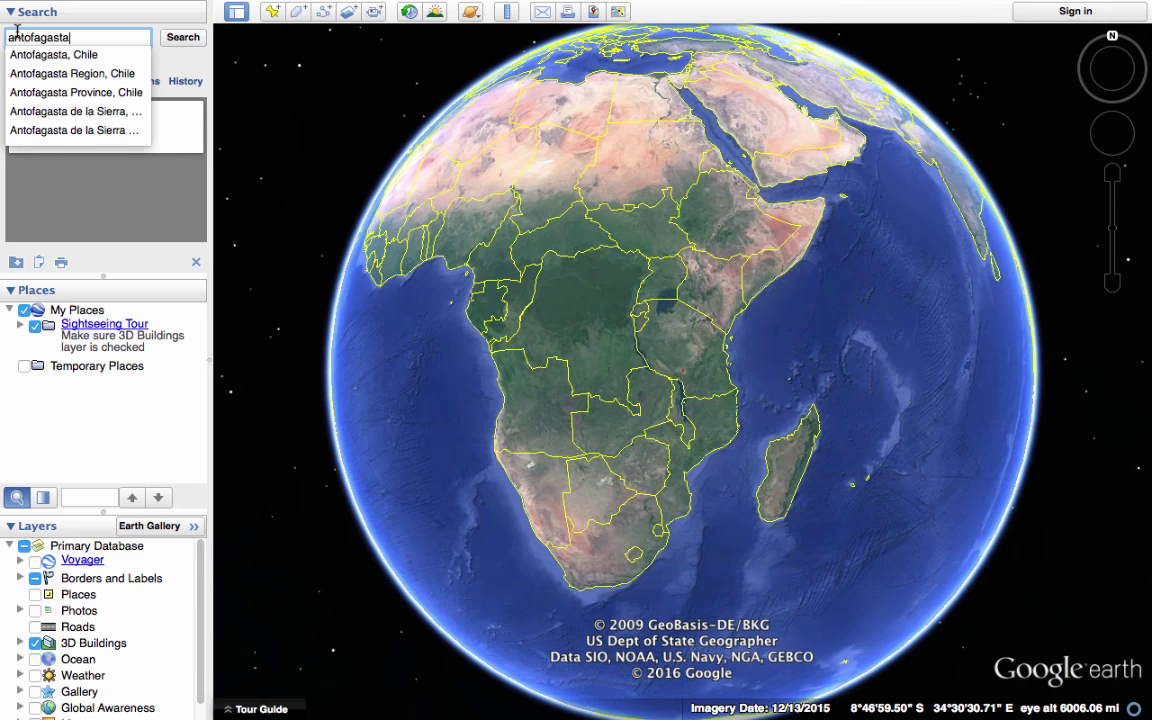
pyautogui.press('Return')
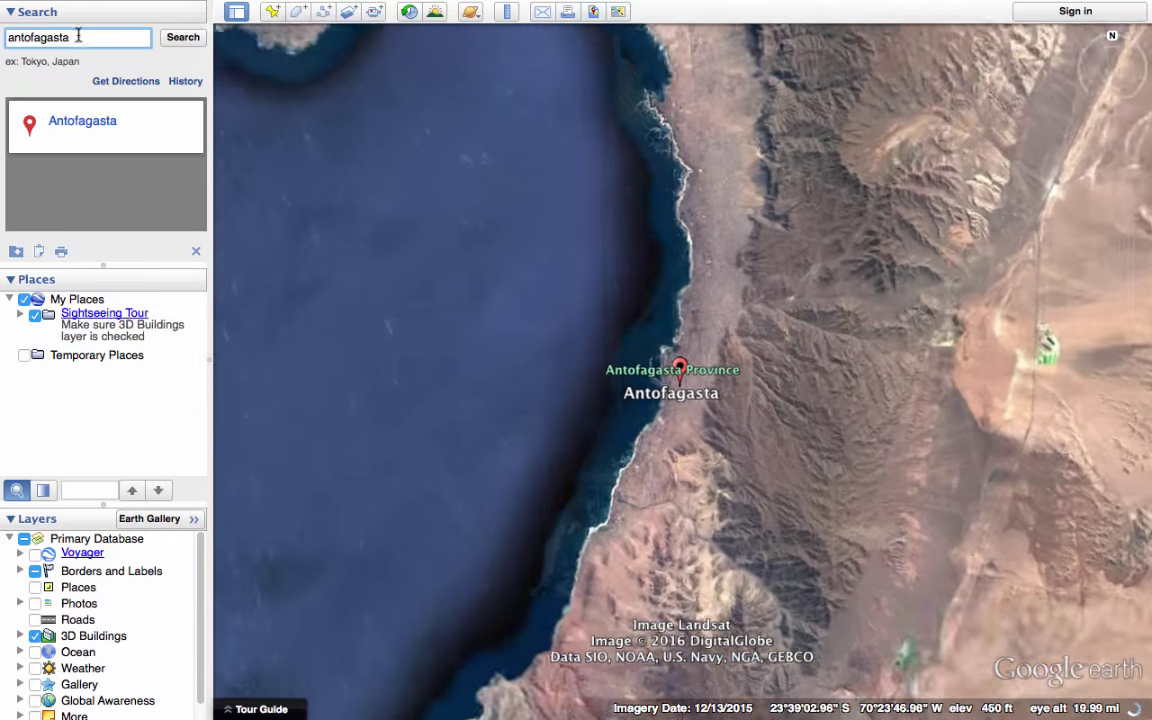
# Step: Search for "eiffel tower" and widen the view to include the Seine and the gardens around the tower
pyautogui.moveTo(76, 37); pyautogui.dragTo(3, 33)
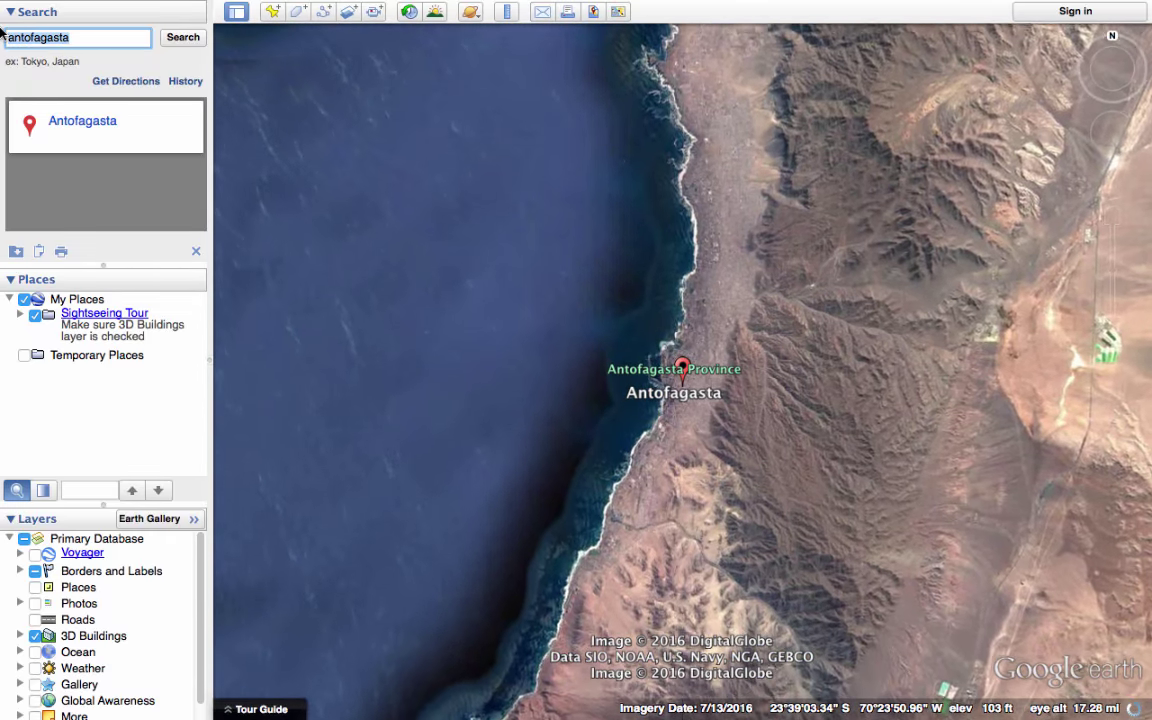
pyautogui.write('eiffel')
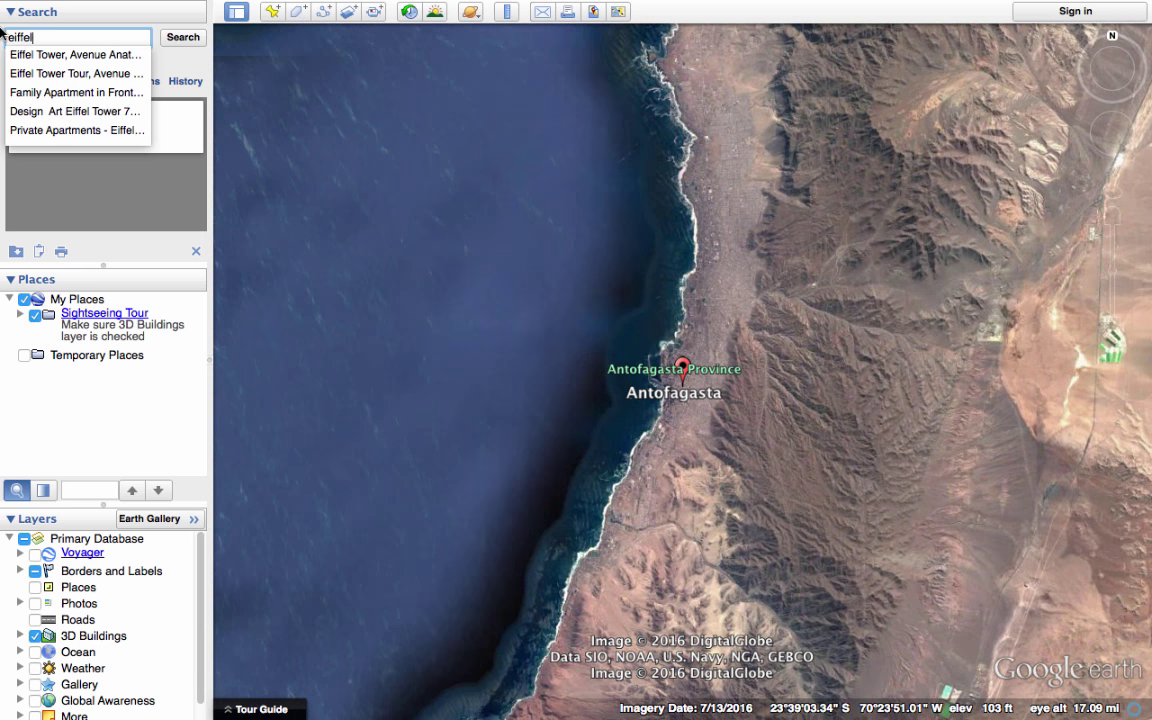
pyautogui.write(' tower')
pyautogui.press('Return')
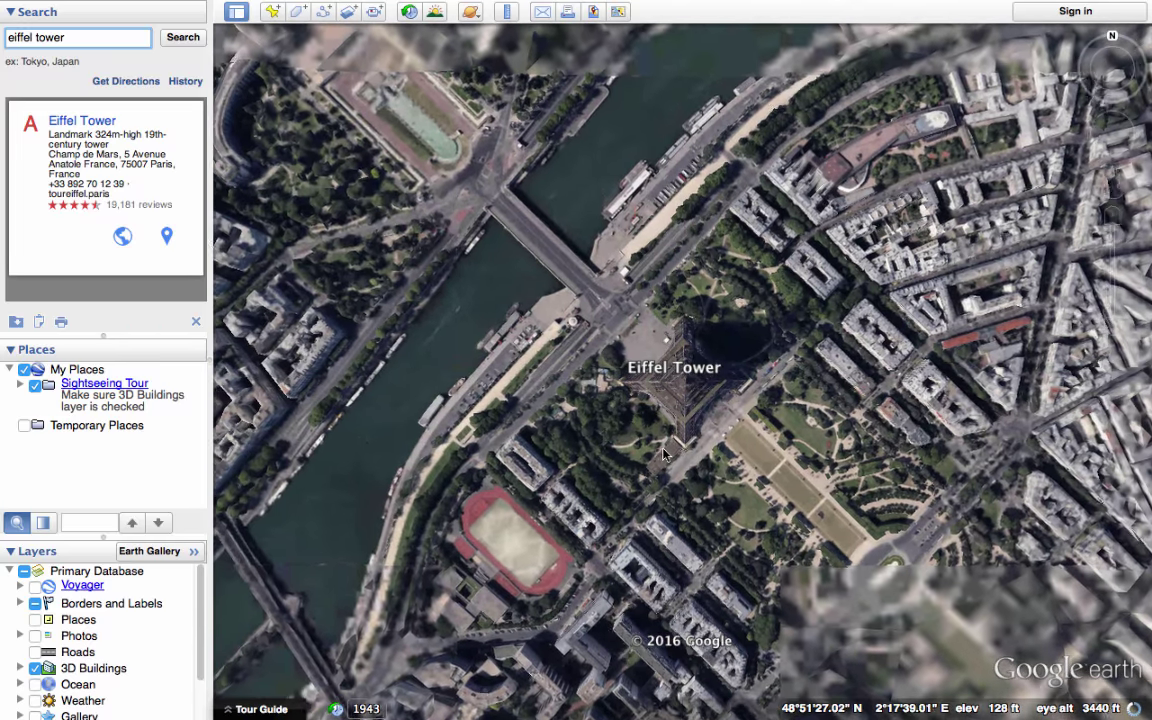
pyautogui.scroll(-2, 645, 505)
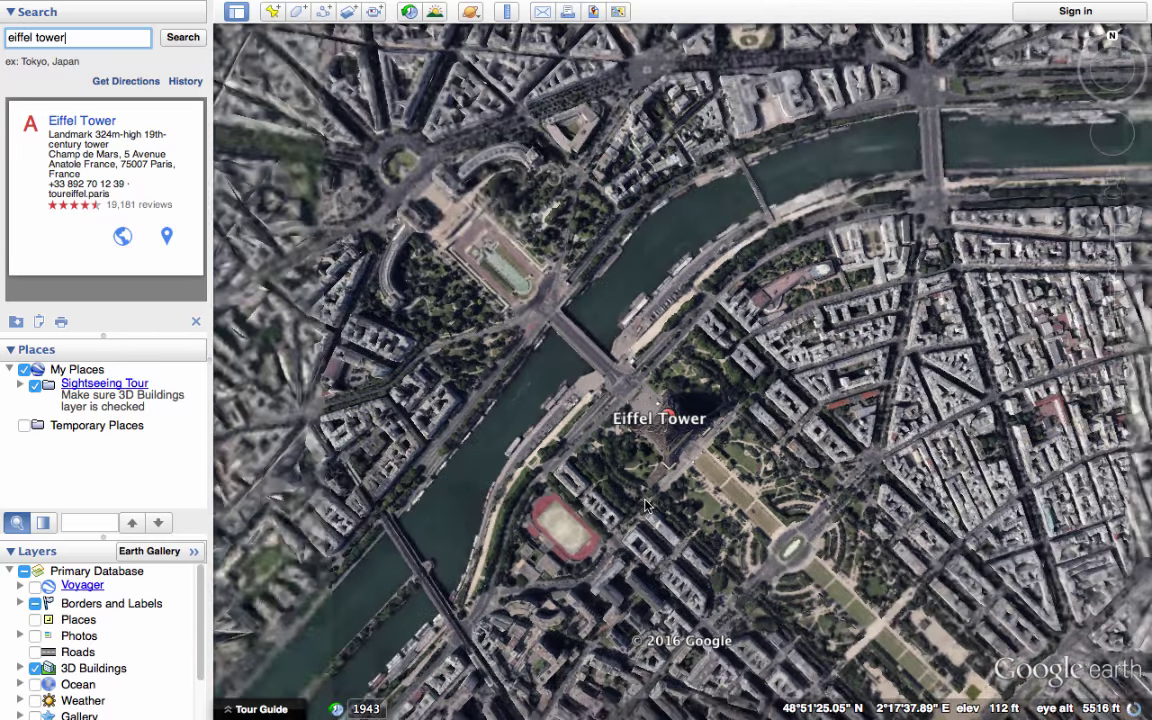
pyautogui.moveTo(613, 493); pyautogui.dragTo(613, 371)
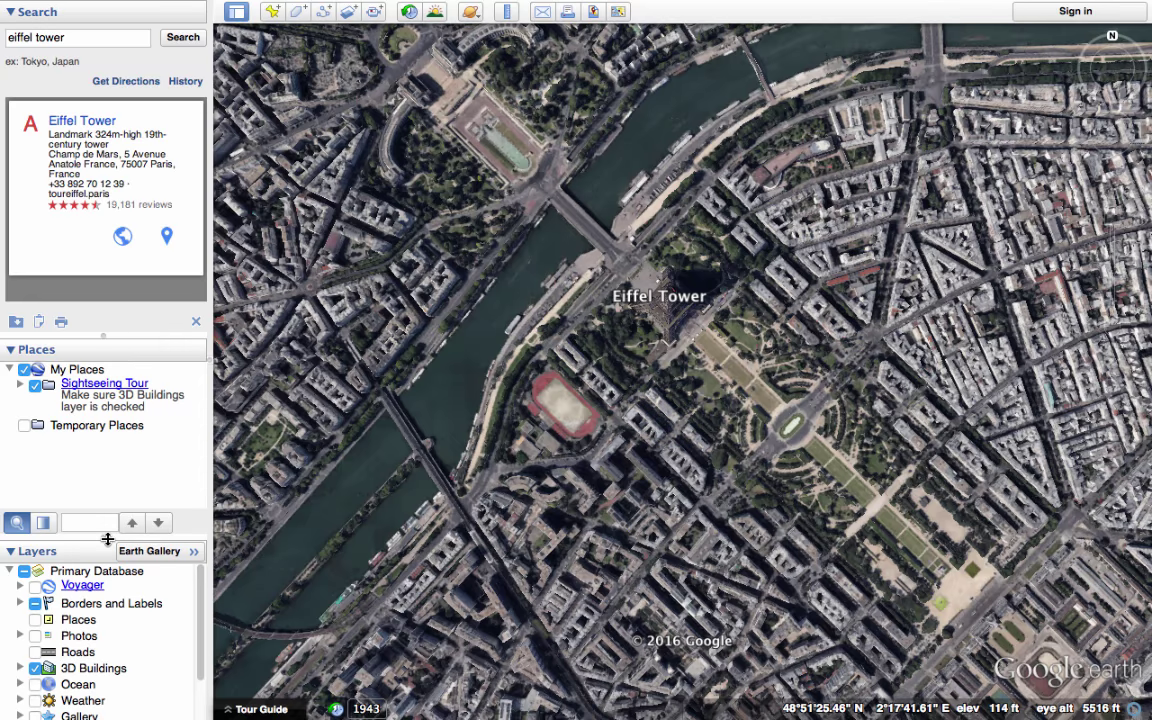
# Step: Enlarge the Layers section to show its whole list and bring the Eiffel Tower back near the center of the view
pyautogui.moveTo(107, 539); pyautogui.dragTo(122, 371)
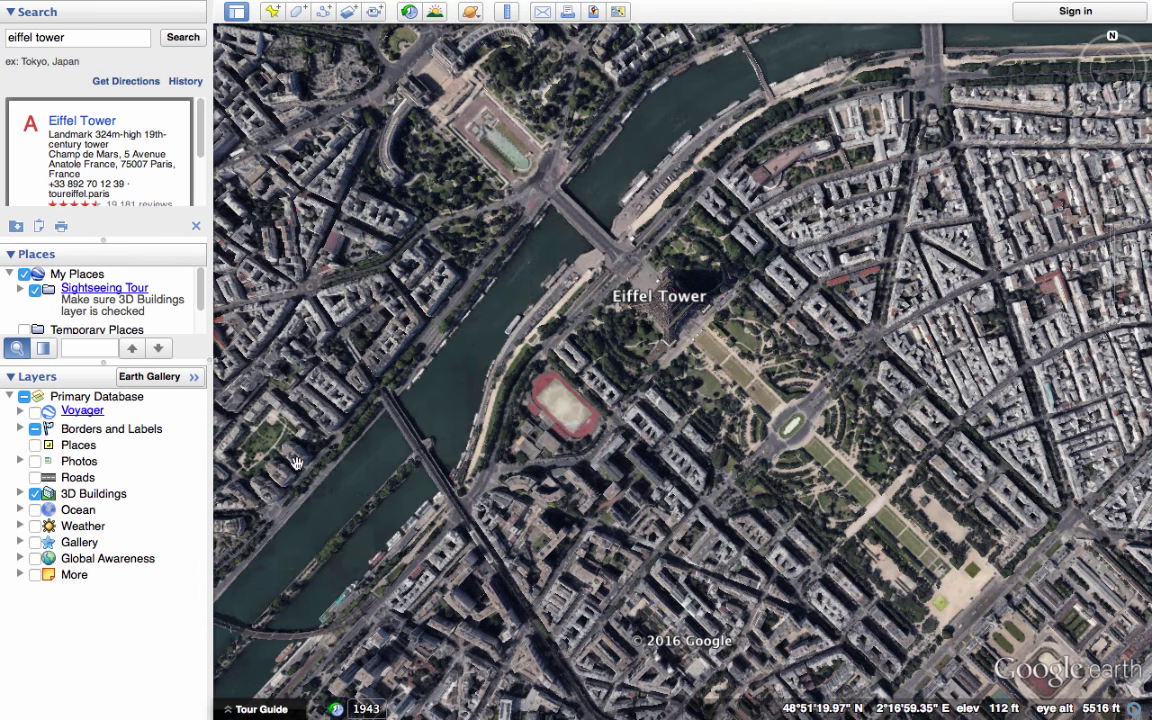
pyautogui.scroll(-3, 635, 485)
pyautogui.scroll(4, 651, 494)
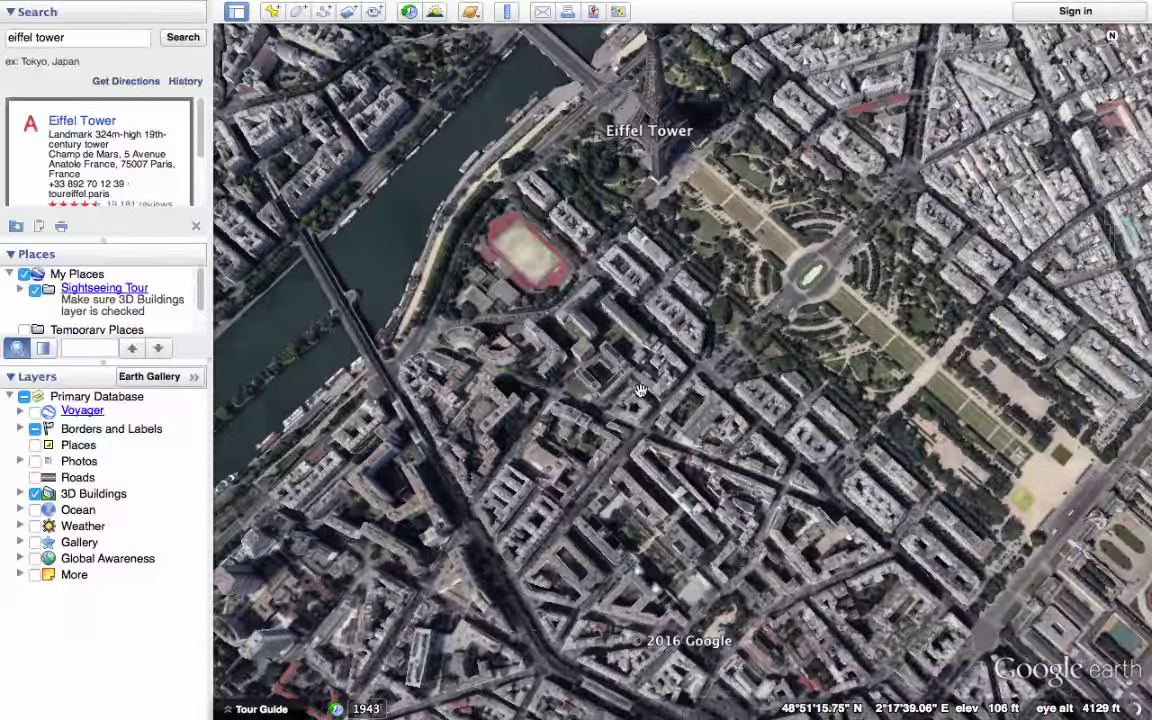
pyautogui.moveTo(689, 241); pyautogui.dragTo(749, 375)
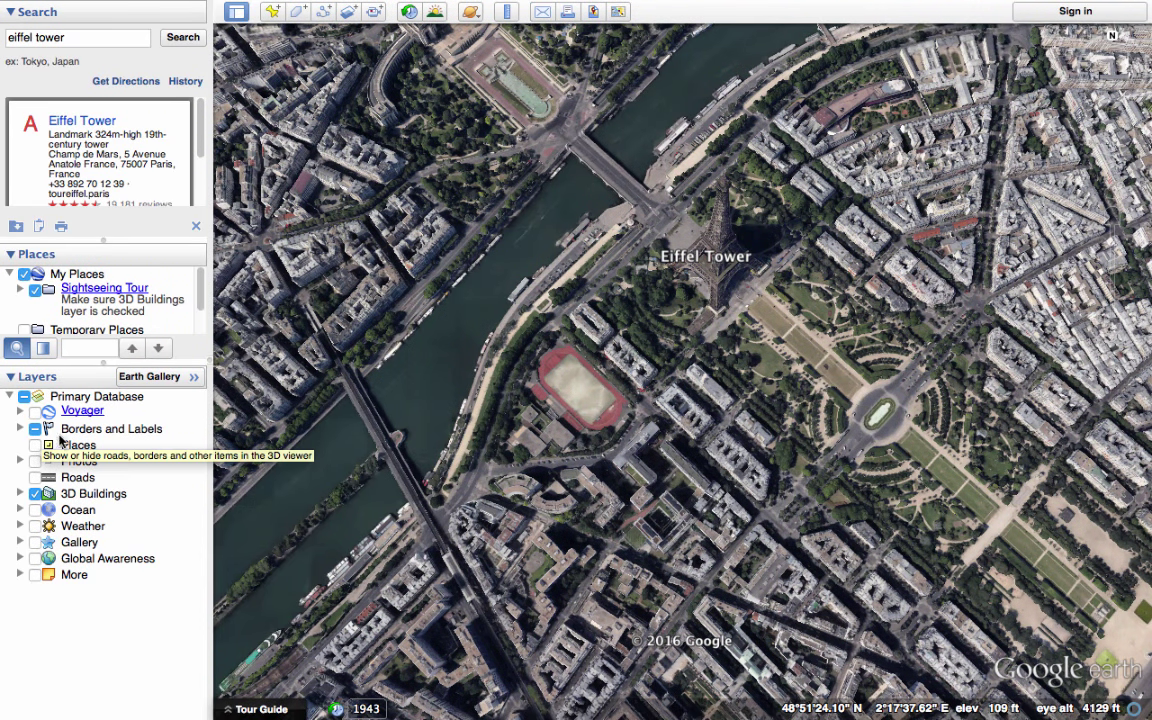
# Step: Examine the Eiffel Tower, its gardens and the neighbouring apartment blocks in 3D at close range
pyautogui.scroll(2, 665, 441)
pyautogui.scroll(2, 665, 441)
pyautogui.moveTo(665, 441); pyautogui.dragTo(575, 464)
pyautogui.scroll(5, 599, 284)
pyautogui.scroll(3, 595, 279)
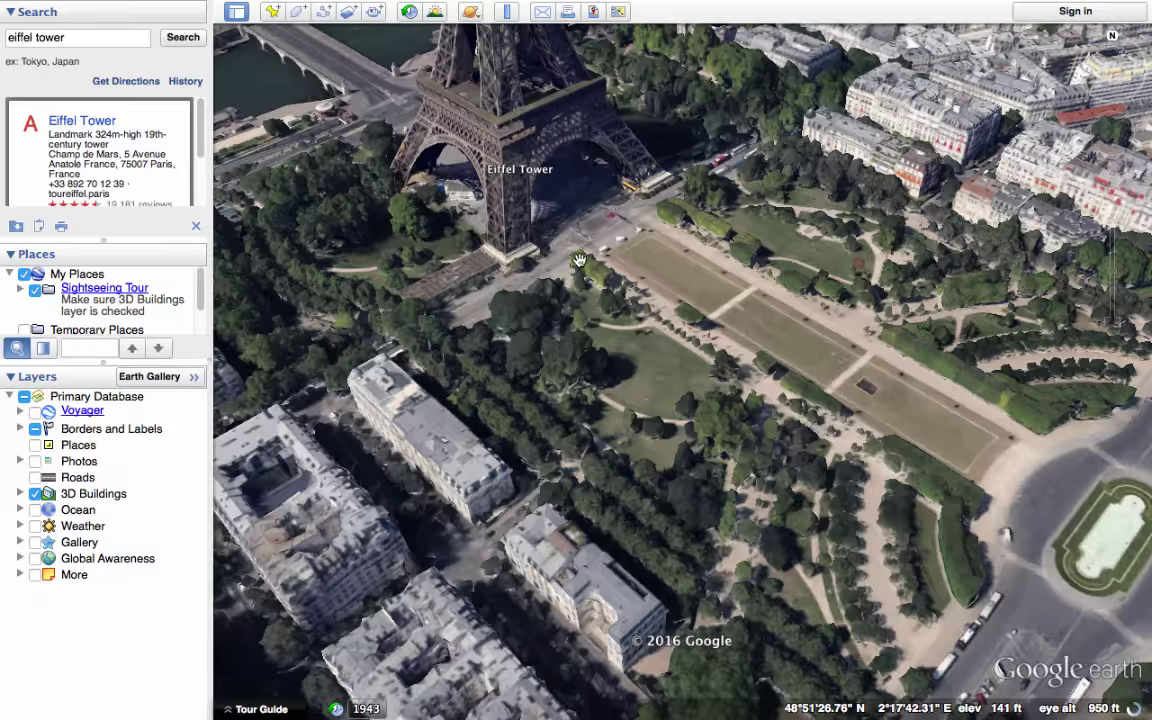
pyautogui.moveTo(543, 242); pyautogui.dragTo(532, 490)
pyautogui.moveTo(574, 650); pyautogui.dragTo(704, 357)
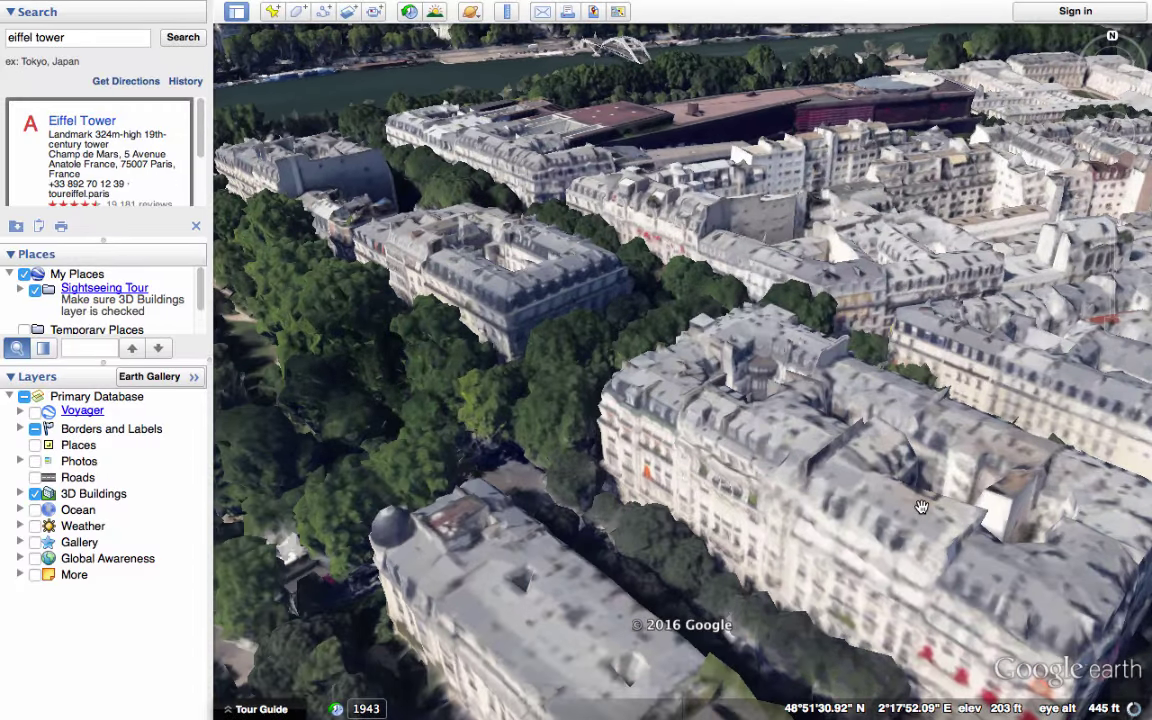
pyautogui.scroll(2, 921, 506)
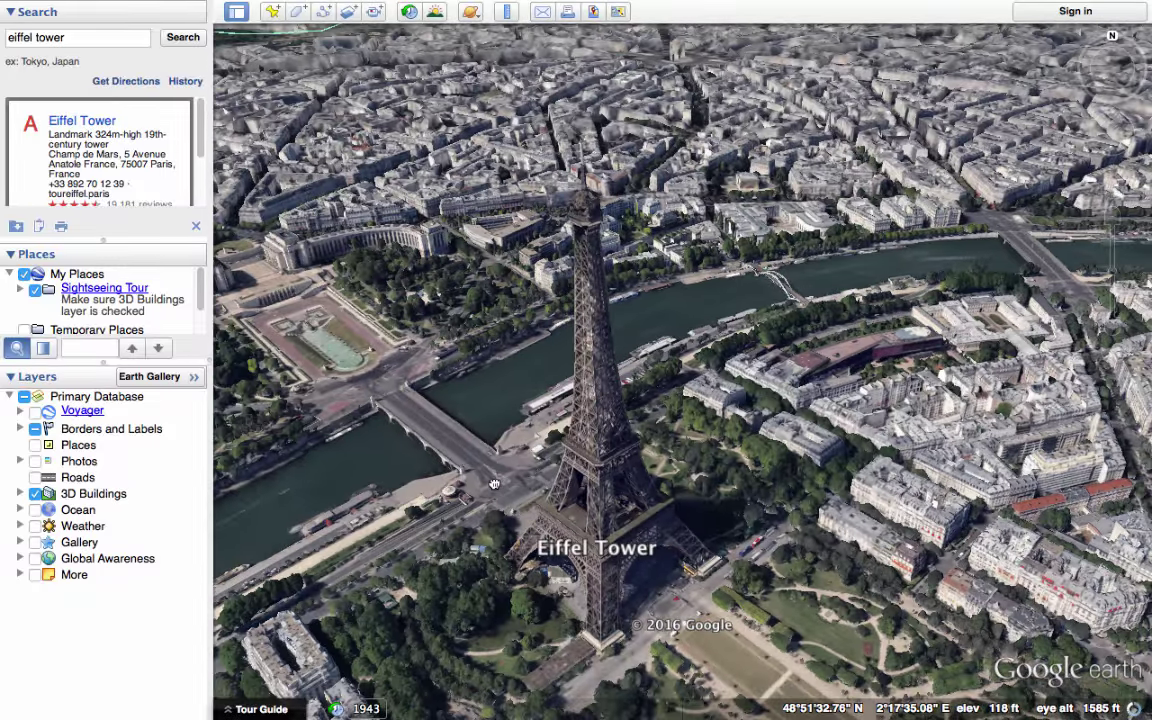
# Step: Examine the 3D riverbanks, bridge and fountain across the Seine, and return to a wide oblique view around the Eiffel Tower
pyautogui.moveTo(494, 484); pyautogui.dragTo(761, 424)
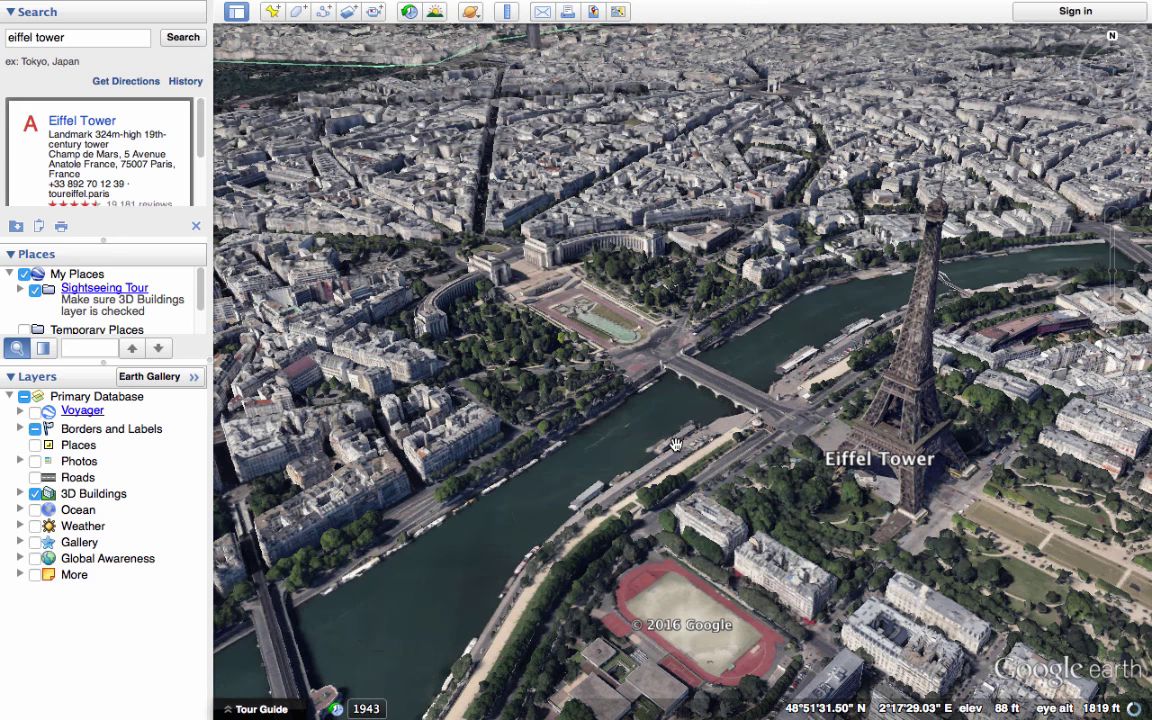
pyautogui.scroll(3, 577, 398)
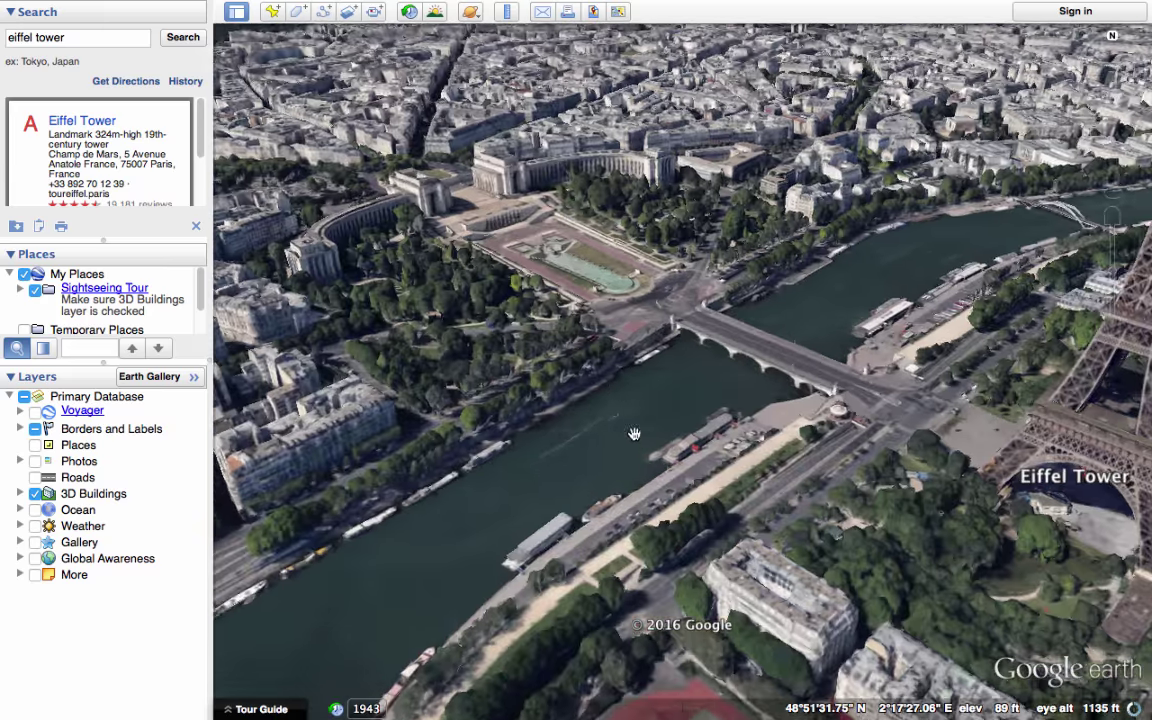
pyautogui.scroll(3, 541, 326)
pyautogui.scroll(3, 586, 267)
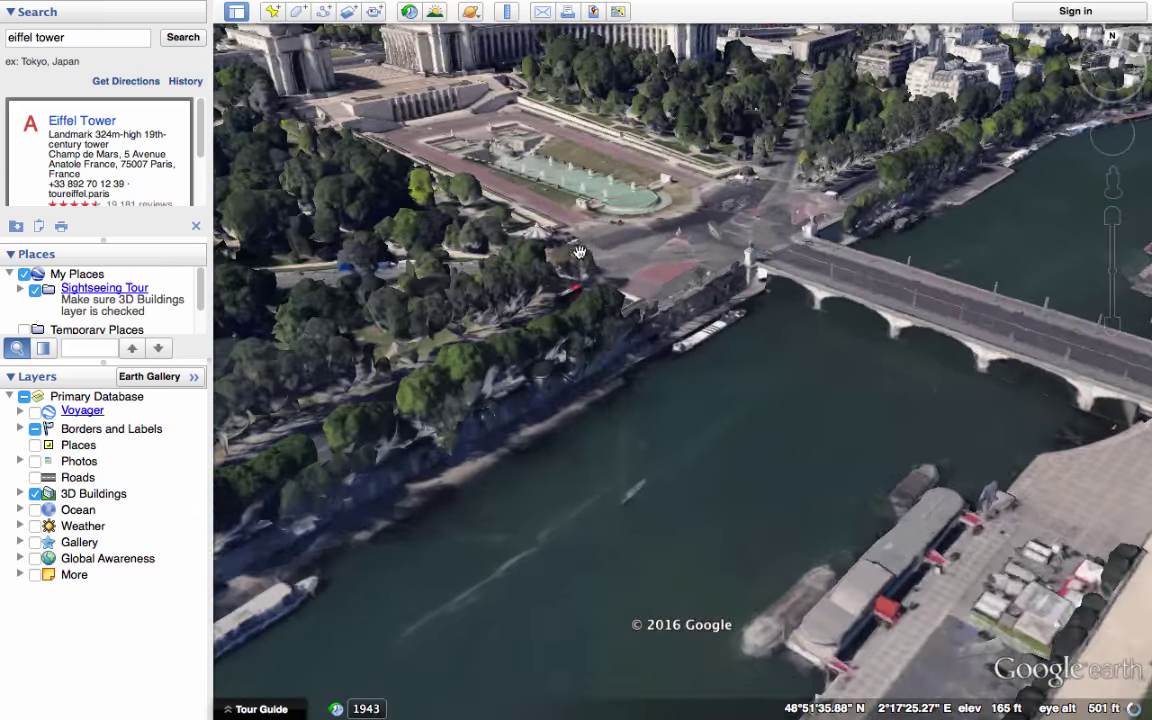
pyautogui.moveTo(643, 79); pyautogui.dragTo(566, 190)
pyautogui.scroll(-5, 572, 203)
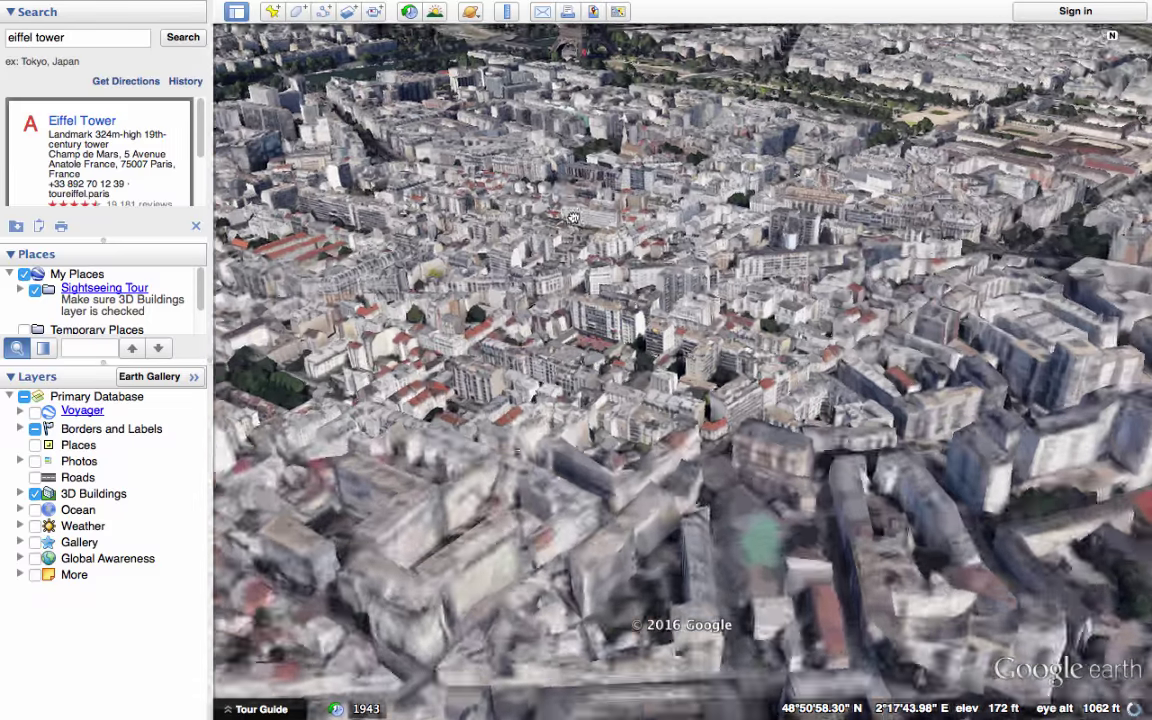
pyautogui.moveTo(573, 218); pyautogui.dragTo(667, 378)
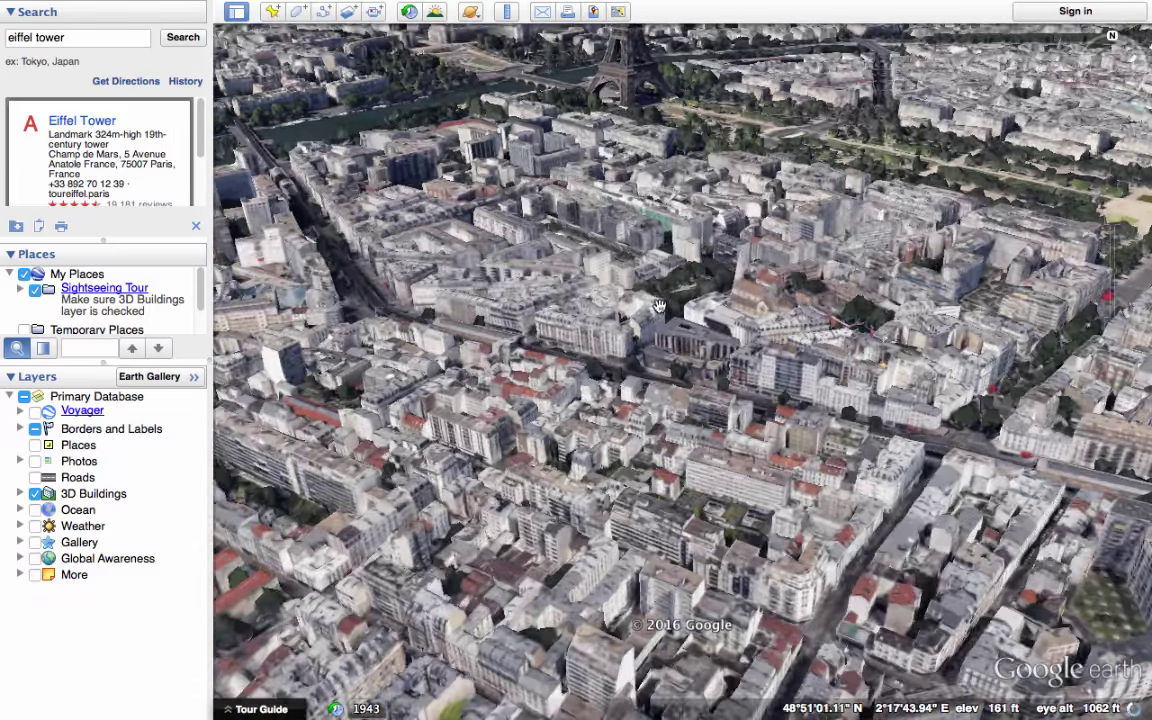
pyautogui.scroll(-4, 657, 301)
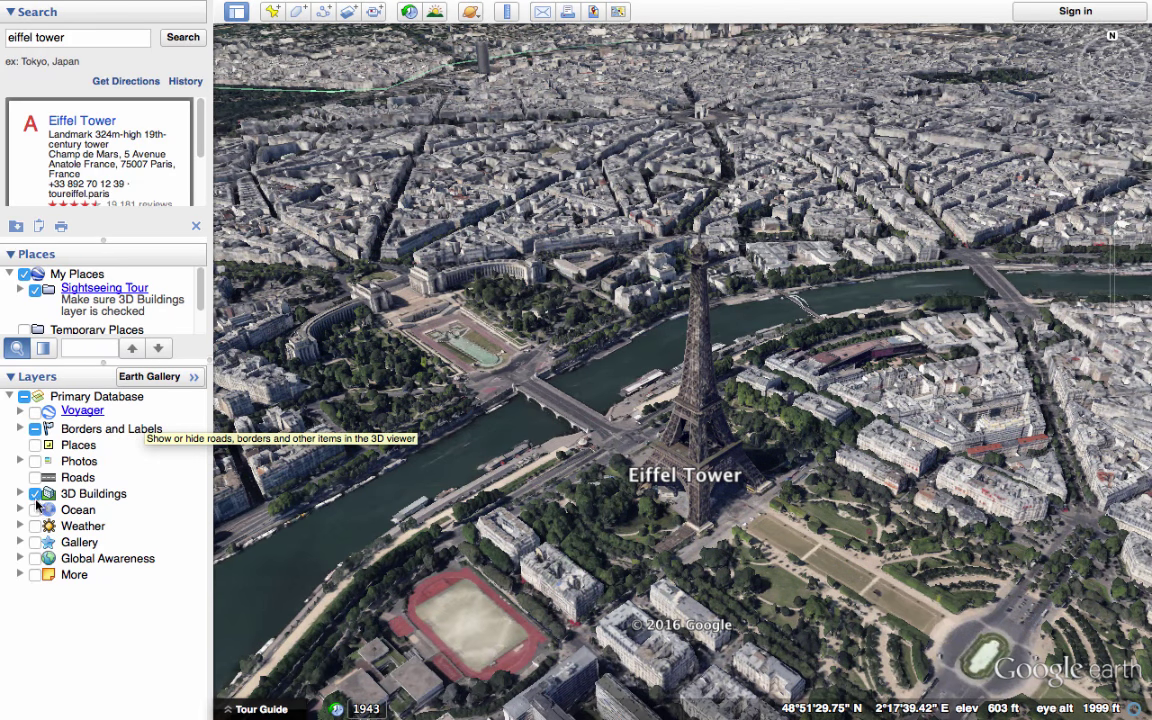
# Step: Turn the 3D Buildings layer off to compare the flat imagery at the Eiffel Tower, and turn it back on
pyautogui.click(36, 495)
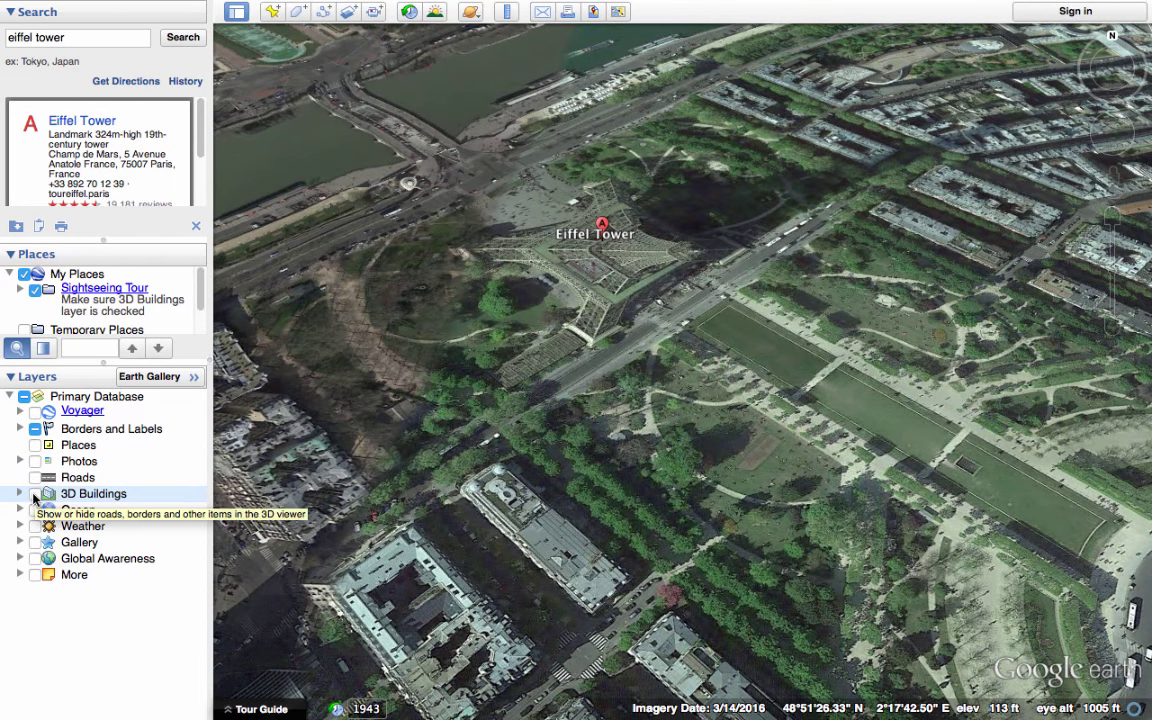
pyautogui.click(35, 495)
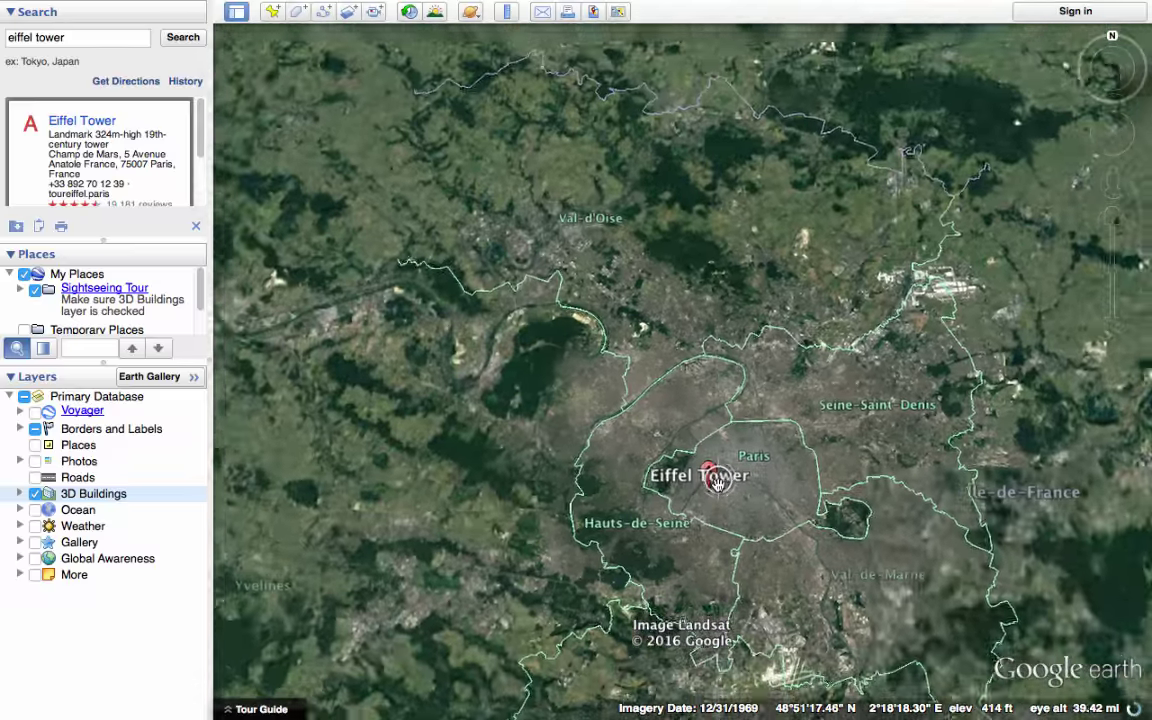
# Step: Zoom out from Paris to the whole of Europe and shift the globe to show Scandinavia and Eastern Europe
pyautogui.scroll(-5, 716, 483)
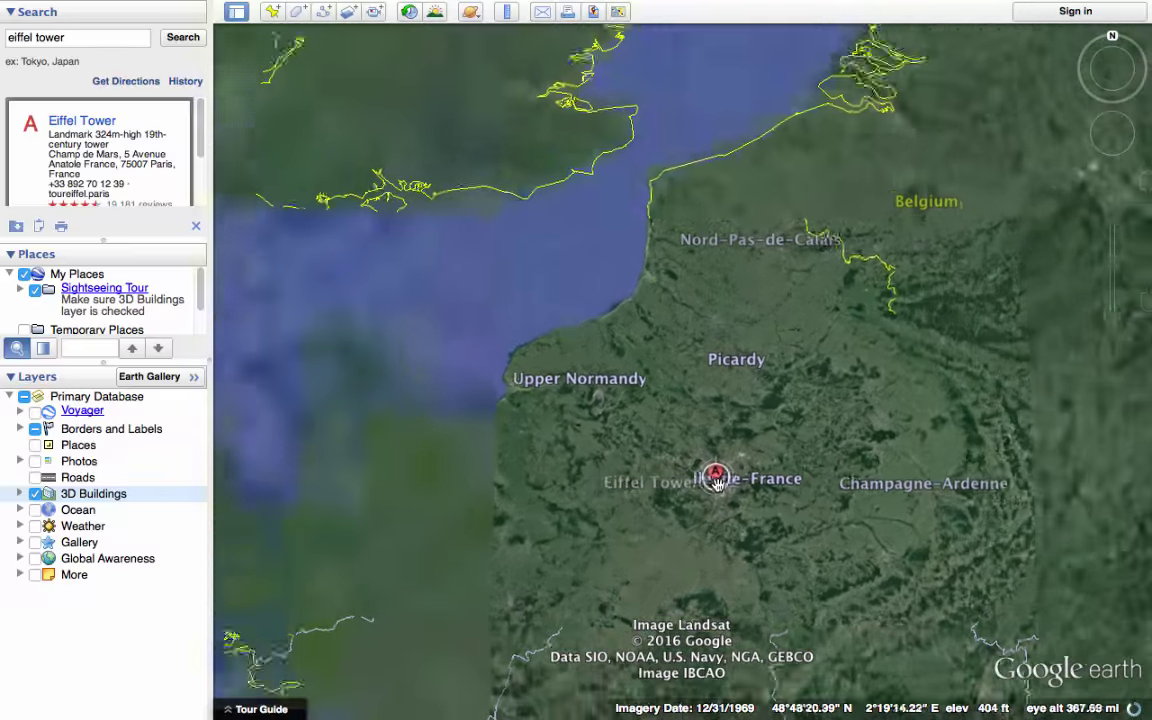
pyautogui.scroll(-5, 810, 404)
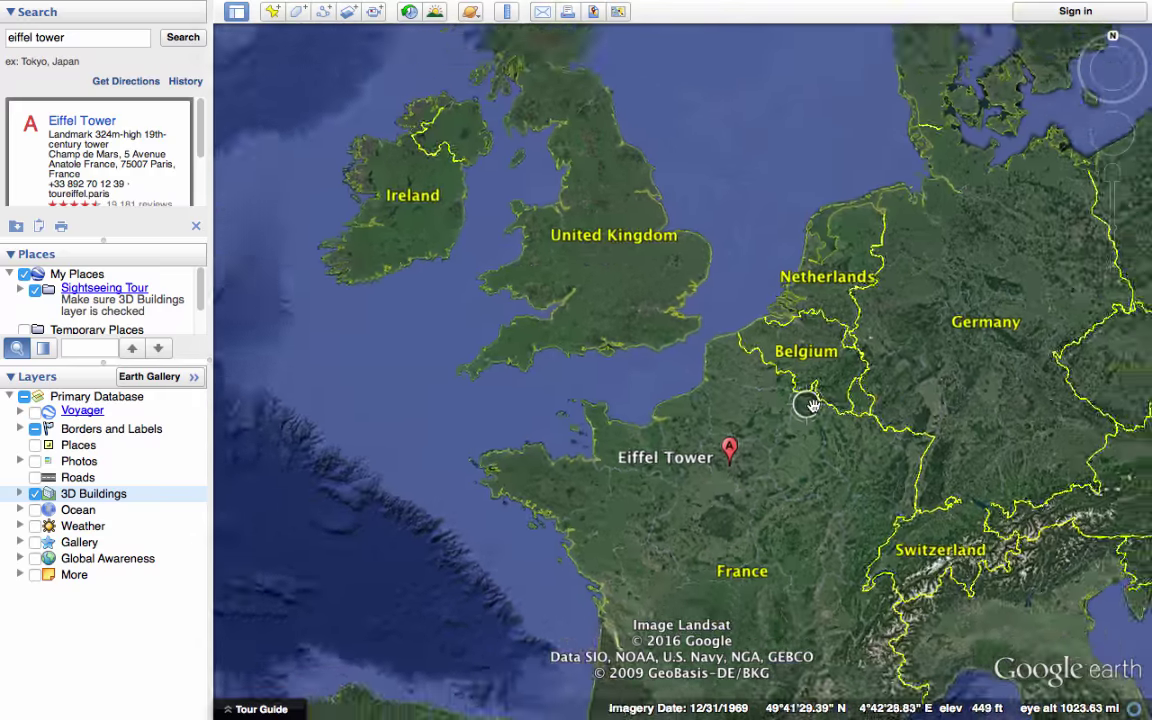
pyautogui.scroll(1, 808, 404)
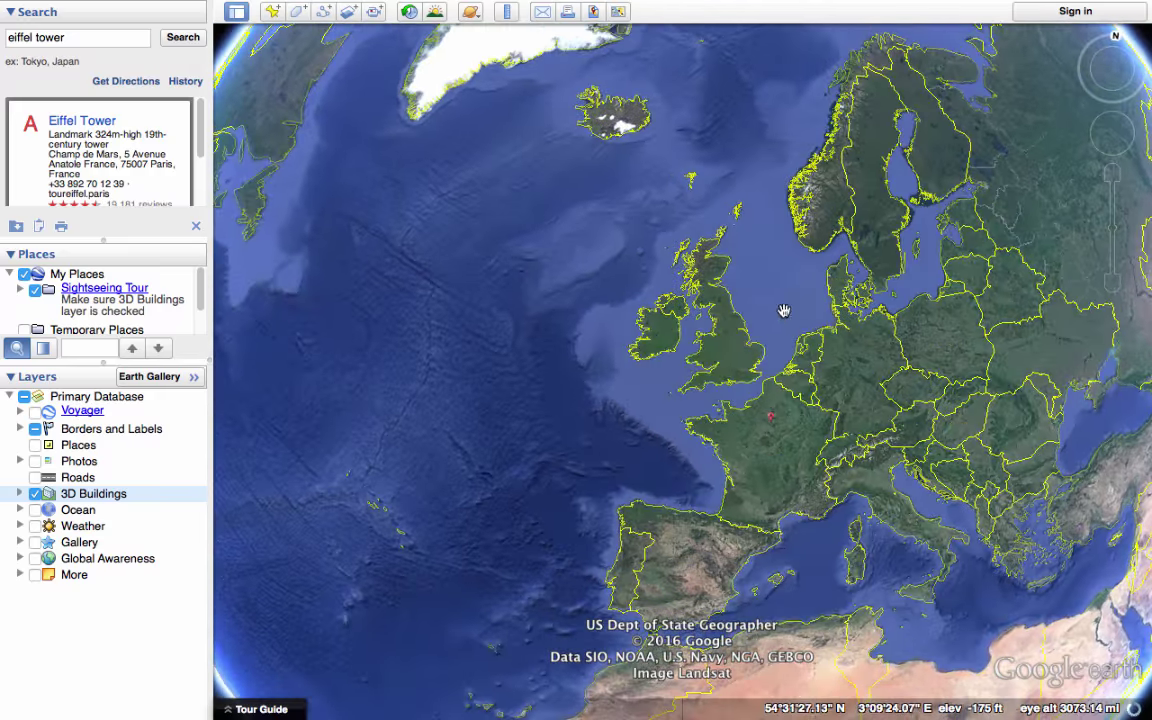
pyautogui.moveTo(784, 318); pyautogui.dragTo(417, 489)
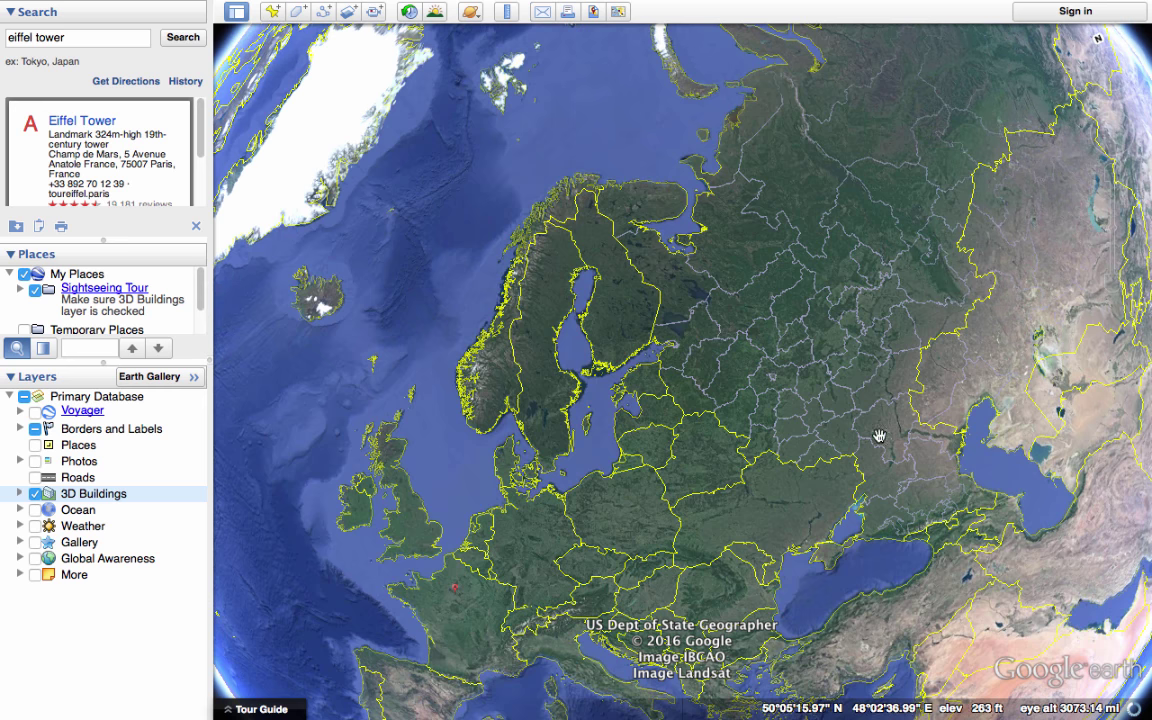
pyautogui.scroll(2, 630, 610)
pyautogui.scroll(-2, 630, 610)
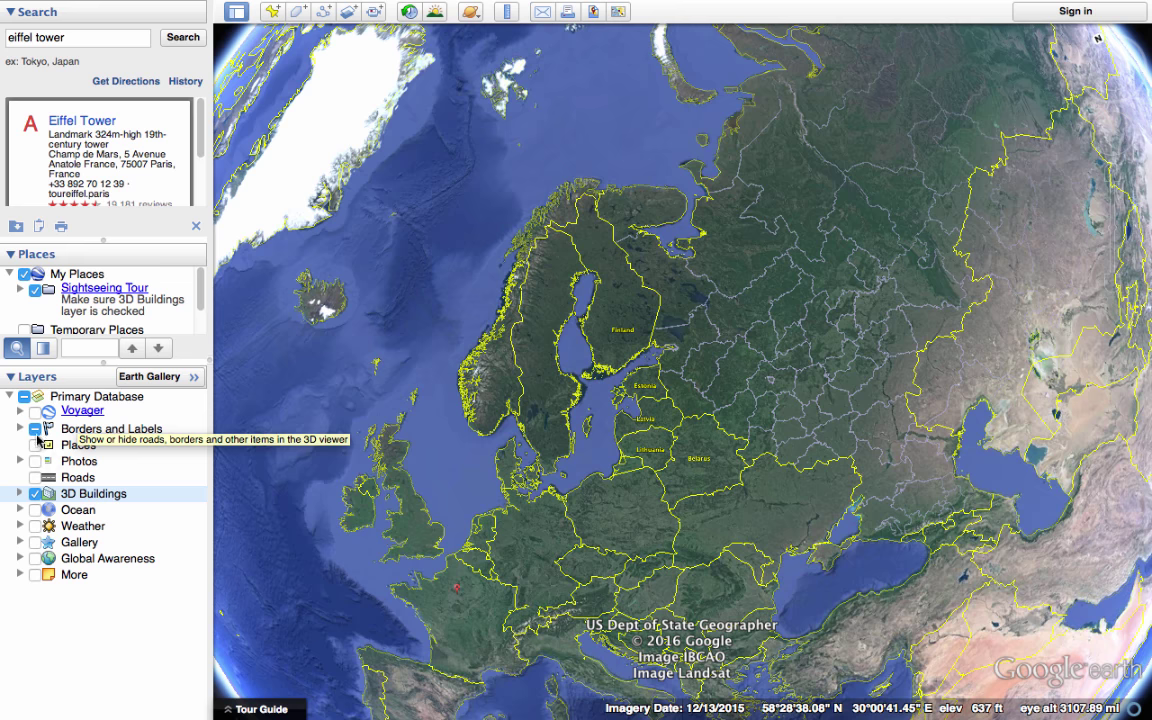
# Step: Expand the Borders and Labels layer, turn off Borders, and view the borderless globe over Europe and North Africa
pyautogui.click(35, 434)
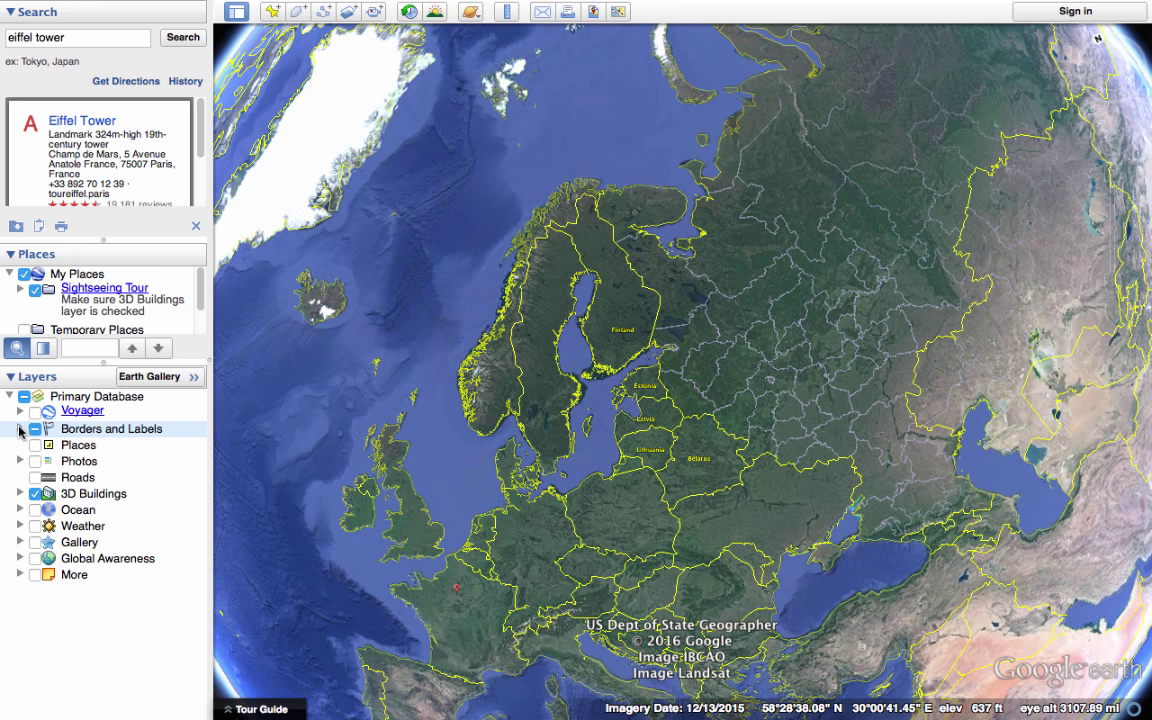
pyautogui.click(20, 429)
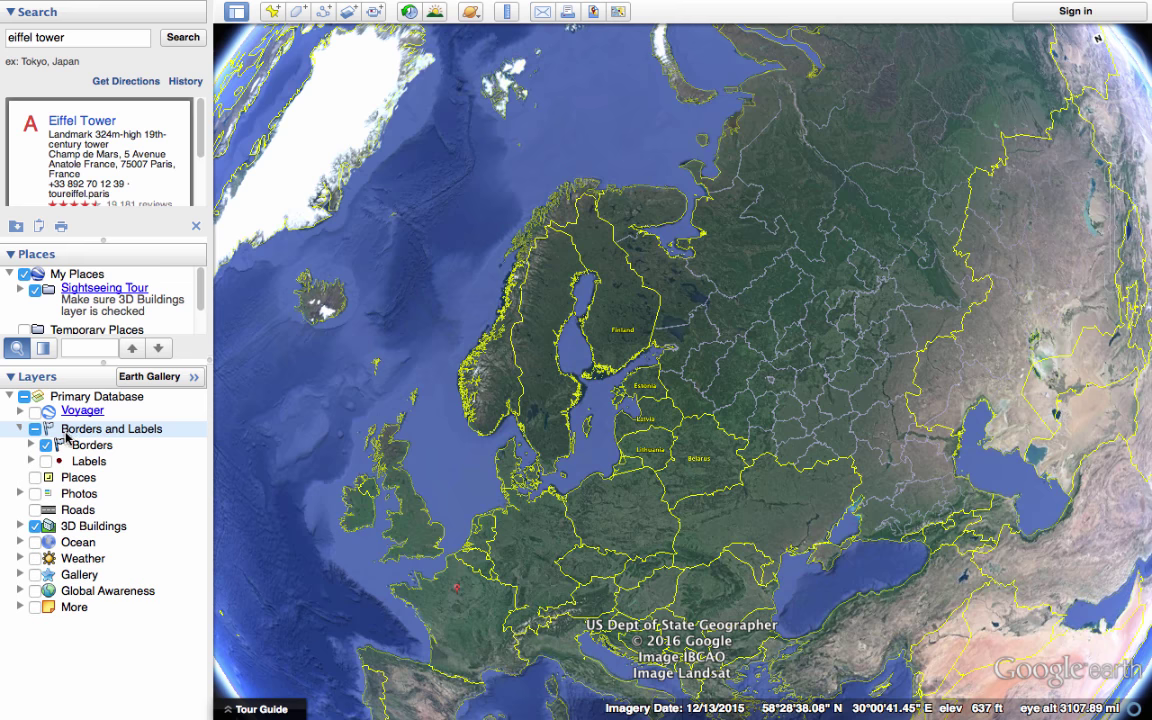
pyautogui.click(46, 445)
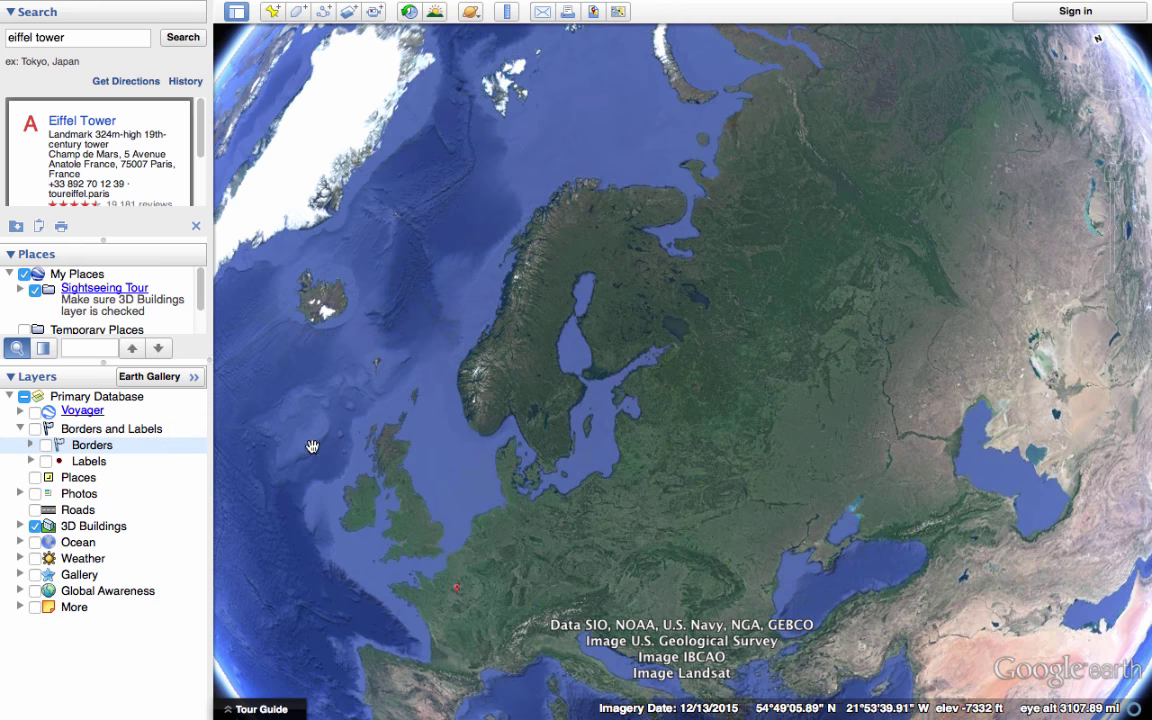
pyautogui.scroll(-5, 617, 404)
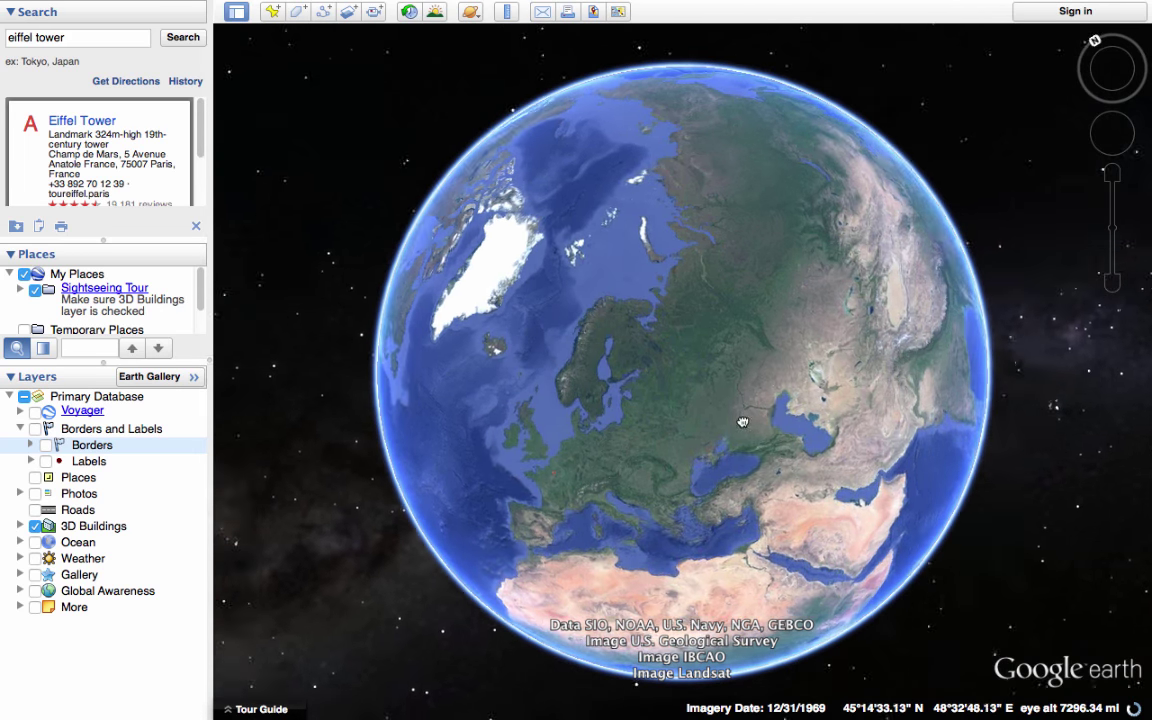
pyautogui.moveTo(742, 422); pyautogui.dragTo(732, 320)
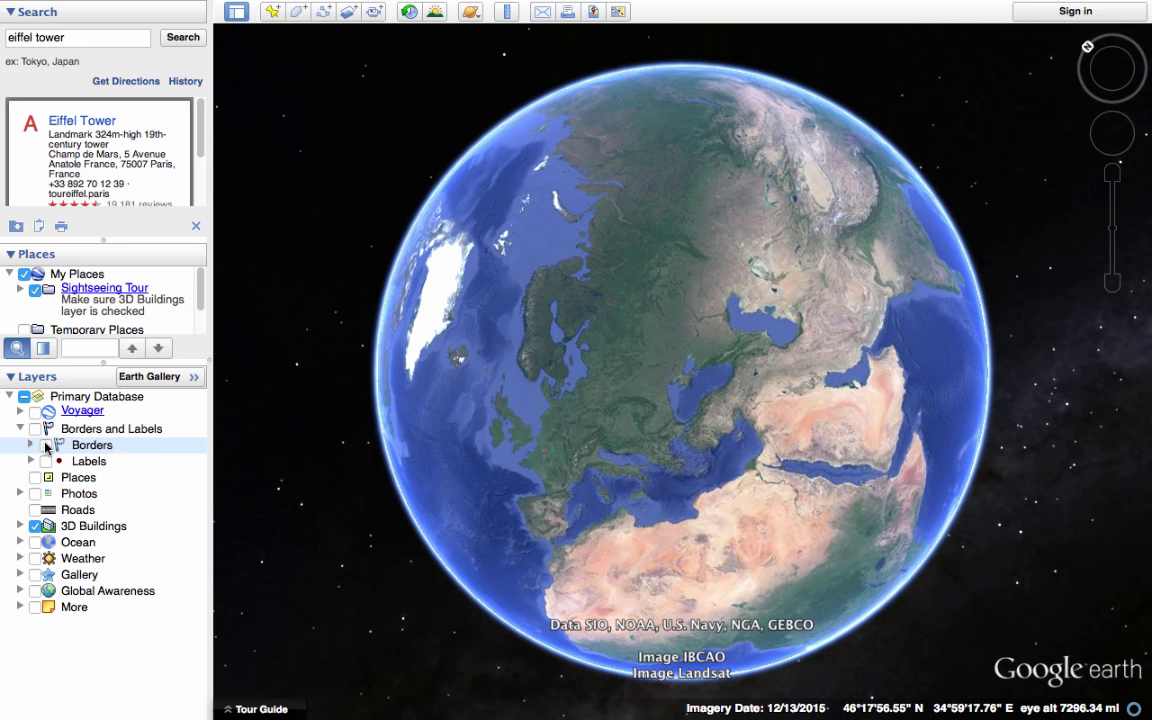
# Step: Turn the Borders layer on and off again, and select the Labels layer below it
pyautogui.click(46, 445)
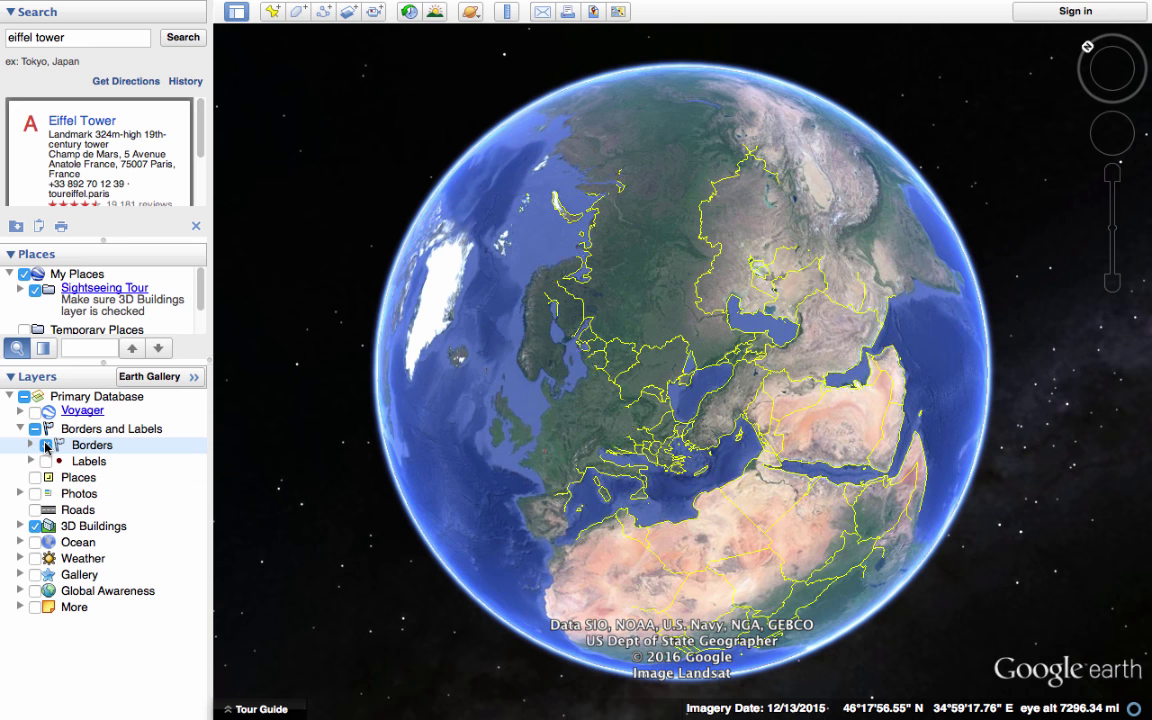
pyautogui.click(46, 445)
pyautogui.click(52, 461)
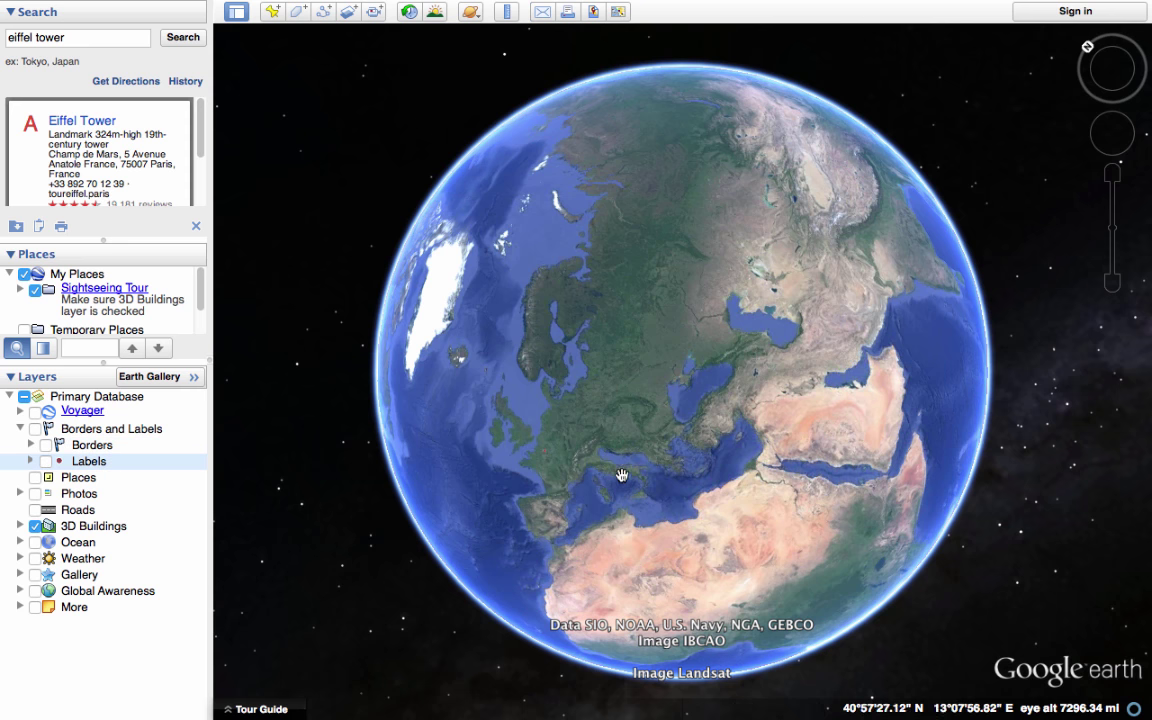
# Step: Turn the Labels layer on and off again, and turn on the Photos layer over the North African desert
pyautogui.click(47, 461)
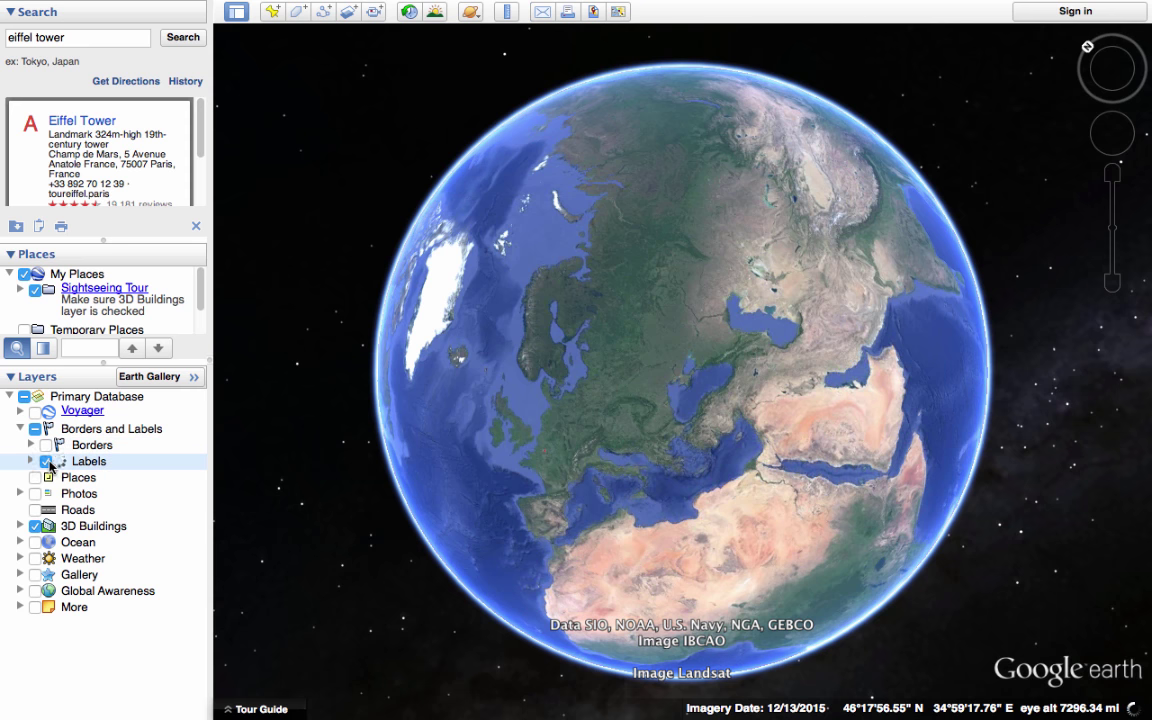
pyautogui.click(46, 462)
pyautogui.scroll(10, 621, 546)
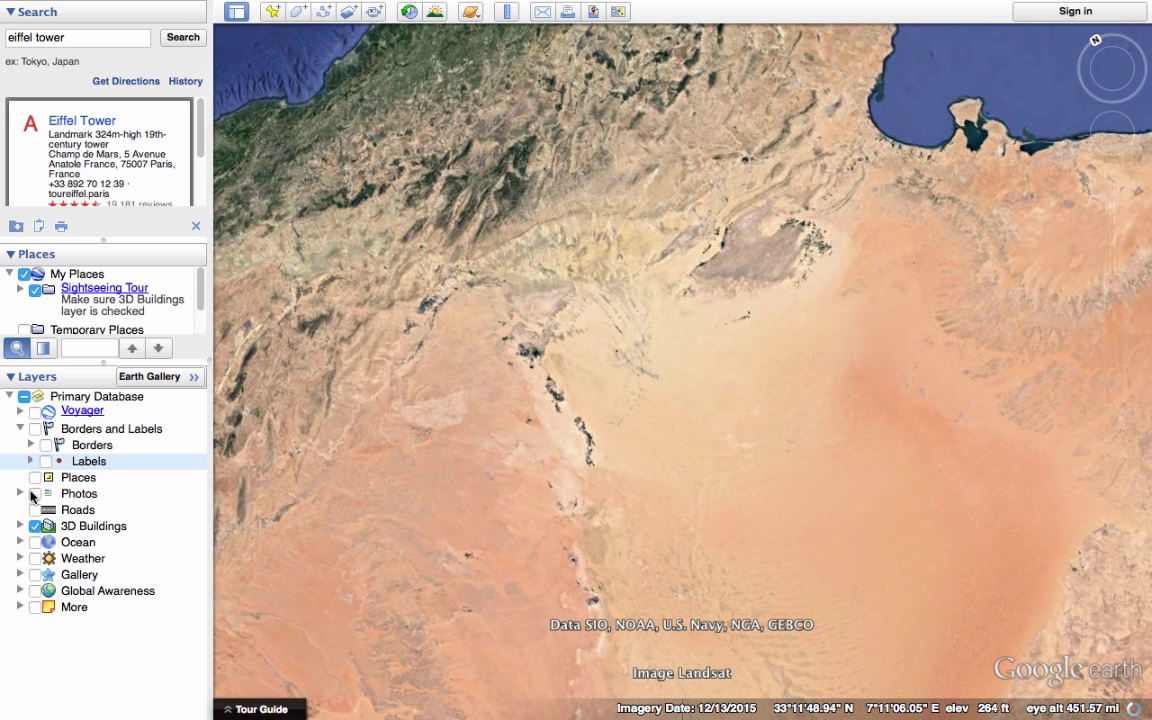
pyautogui.click(35, 494)
pyautogui.scroll(-2, 643, 531)
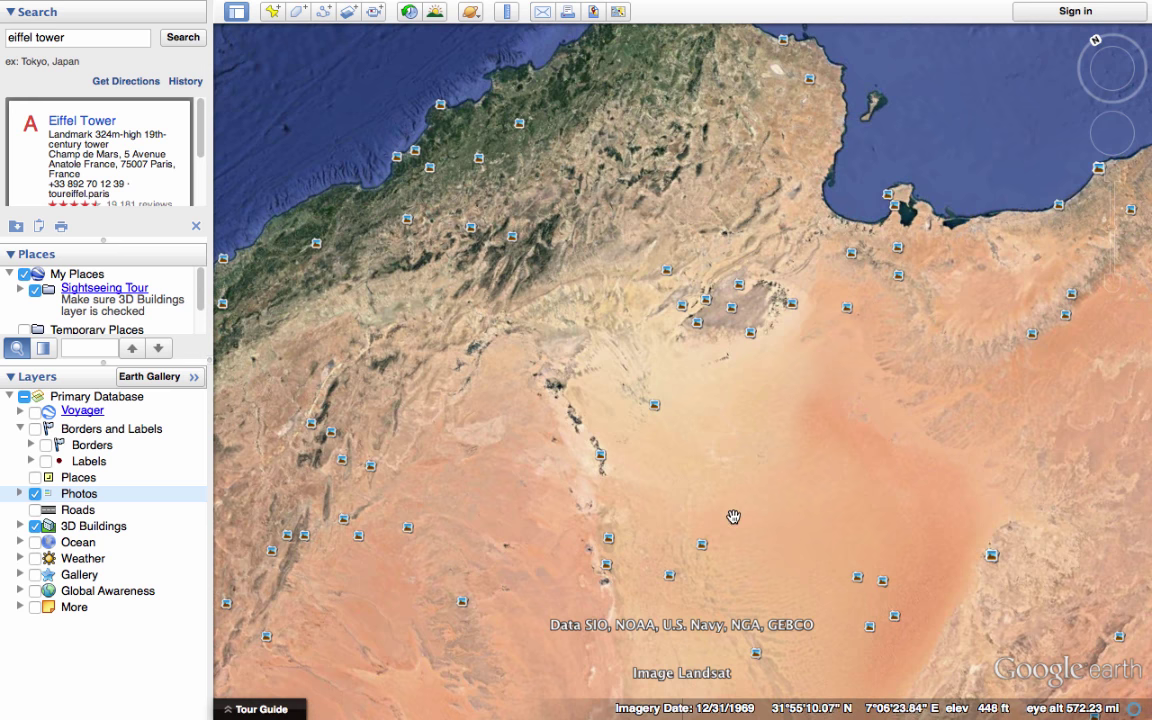
# Step: Open the "NEIGE AU SAHARA" photo in the desert to view it, and close it
pyautogui.doubleClick(668, 540)
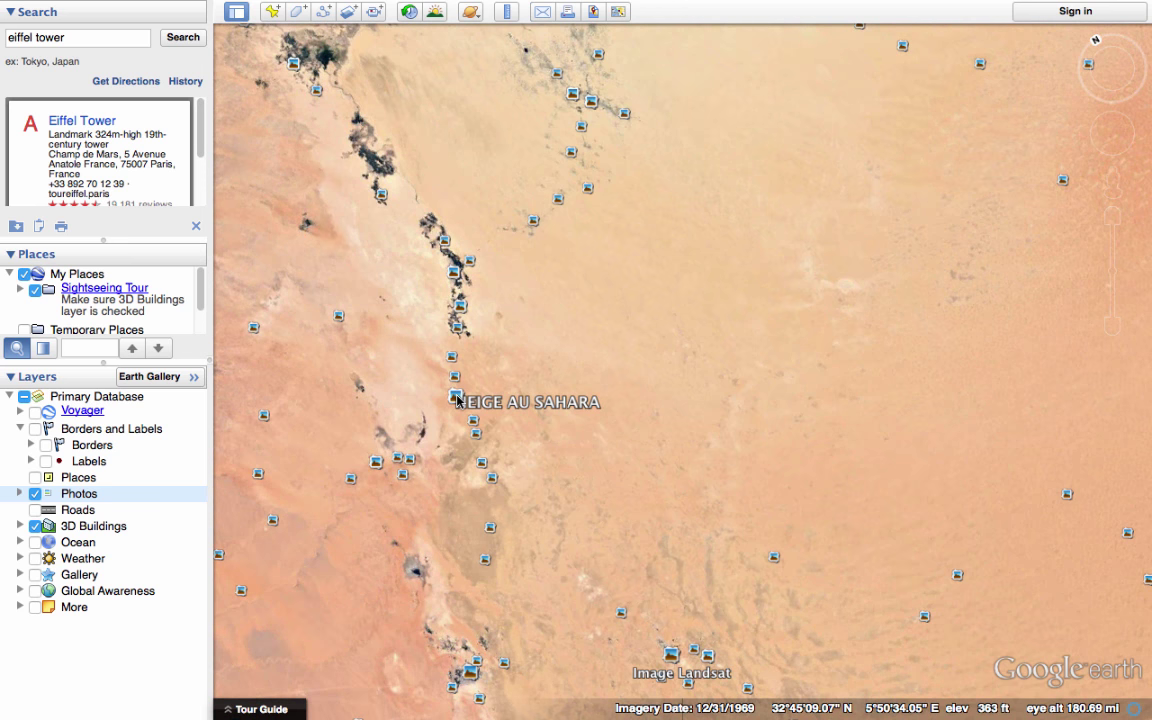
pyautogui.click(456, 397)
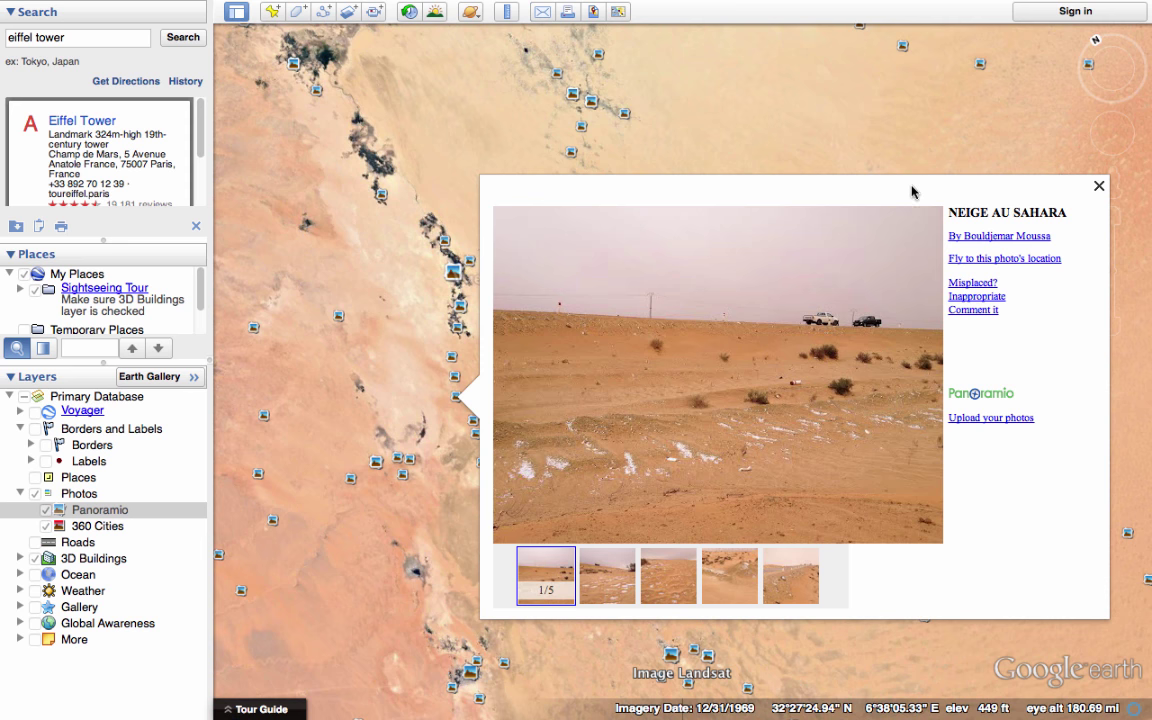
pyautogui.click(1096, 189)
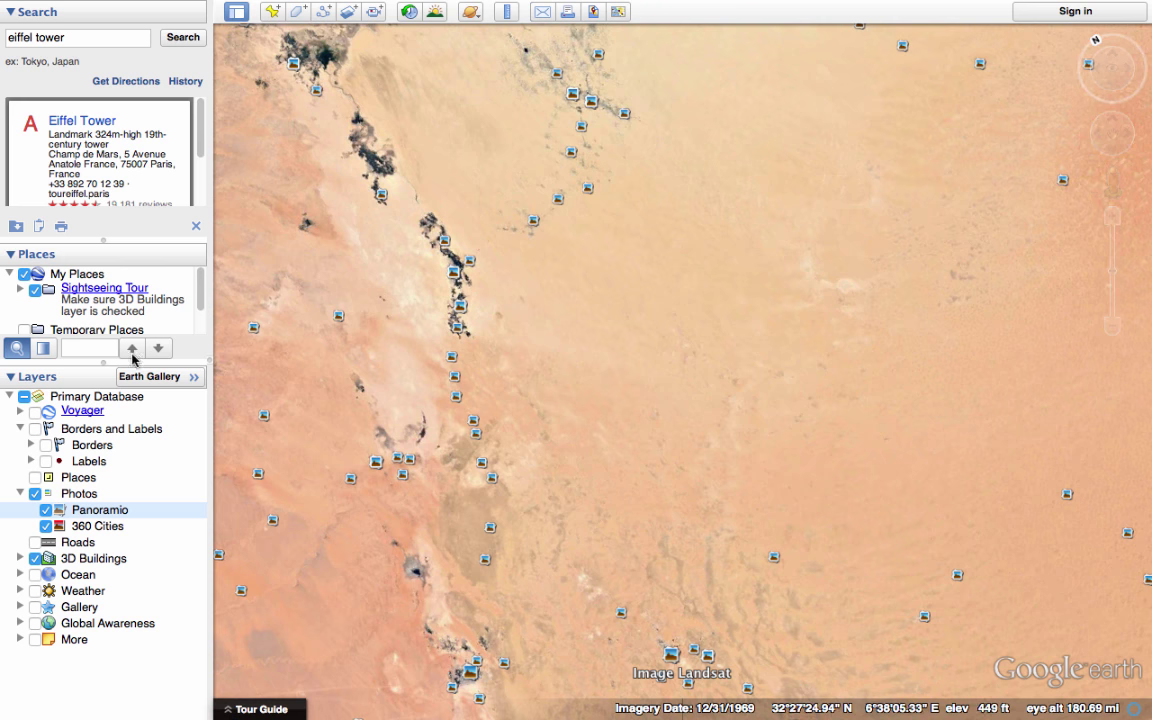
# Step: Travel across the globe to Alaska, open the "Wonderlake,Mount McKinley,Alaska" photo, and close it
pyautogui.scroll(-3, 609, 407)
pyautogui.scroll(-5, 612, 410)
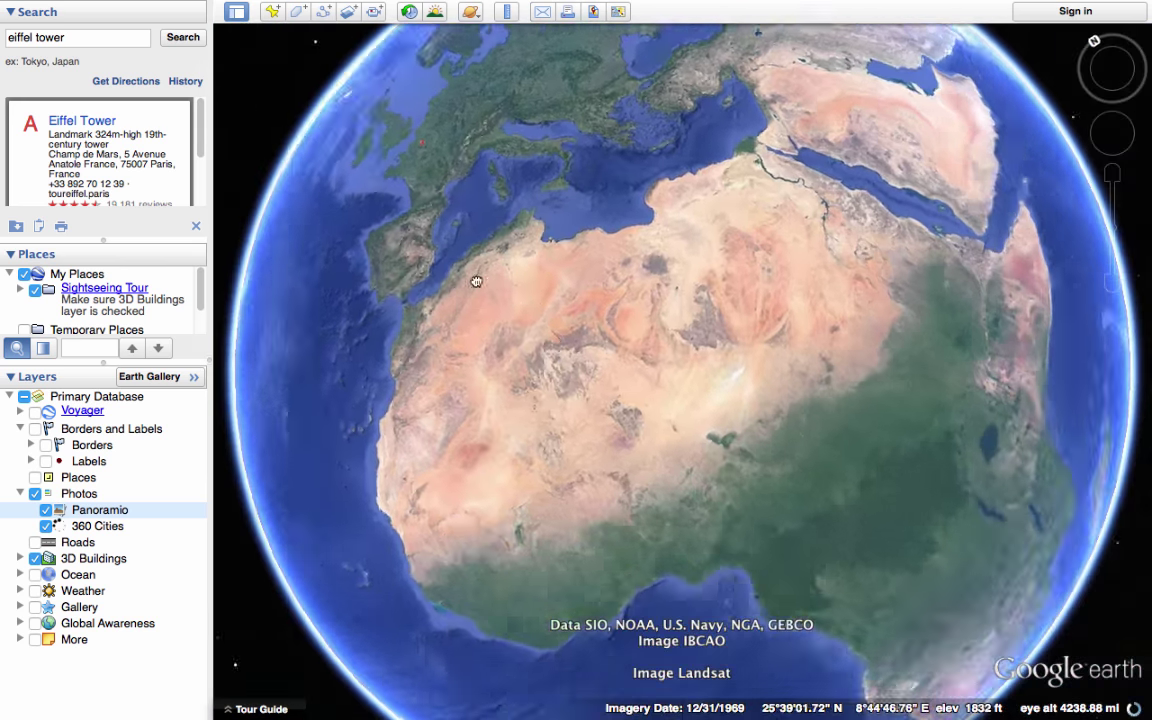
pyautogui.moveTo(476, 281); pyautogui.dragTo(417, 250)
pyautogui.moveTo(843, 411)
pyautogui.mouseDown()
pyautogui.moveTo(651, 260)
pyautogui.moveTo(855, 415)
pyautogui.mouseUp()
pyautogui.moveTo(517, 201); pyautogui.dragTo(872, 606)
pyautogui.moveTo(843, 298); pyautogui.dragTo(1014, 372)
pyautogui.moveTo(419, 380); pyautogui.dragTo(827, 553)
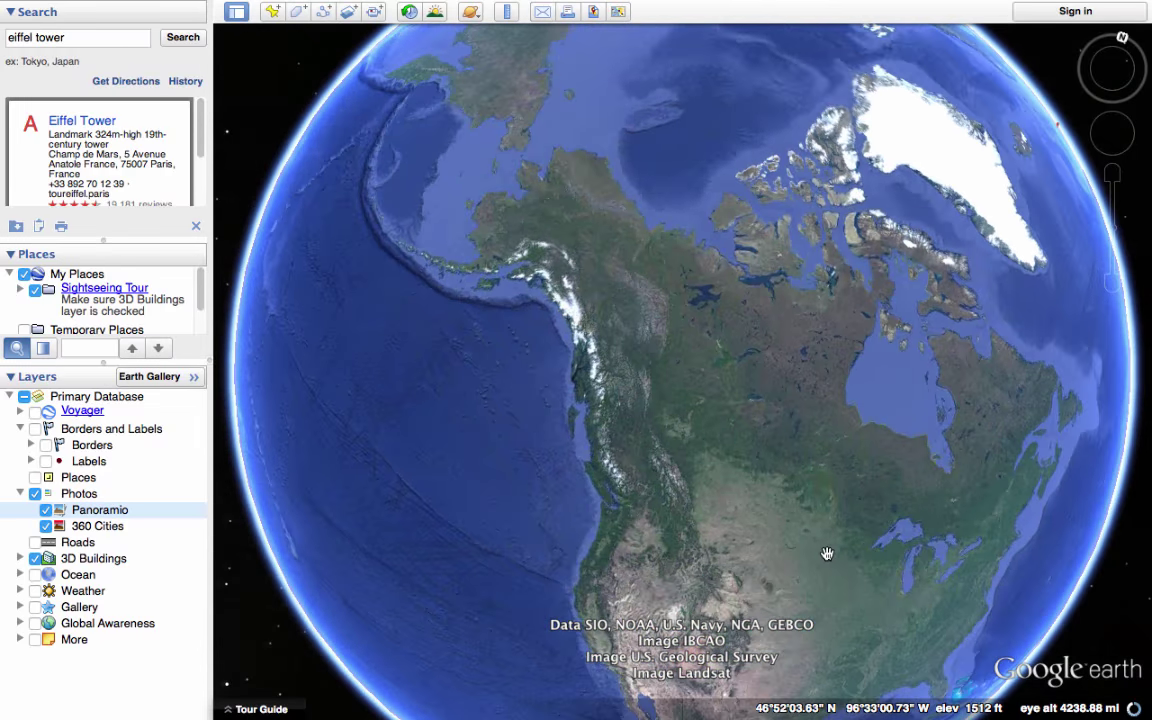
pyautogui.scroll(5, 510, 234)
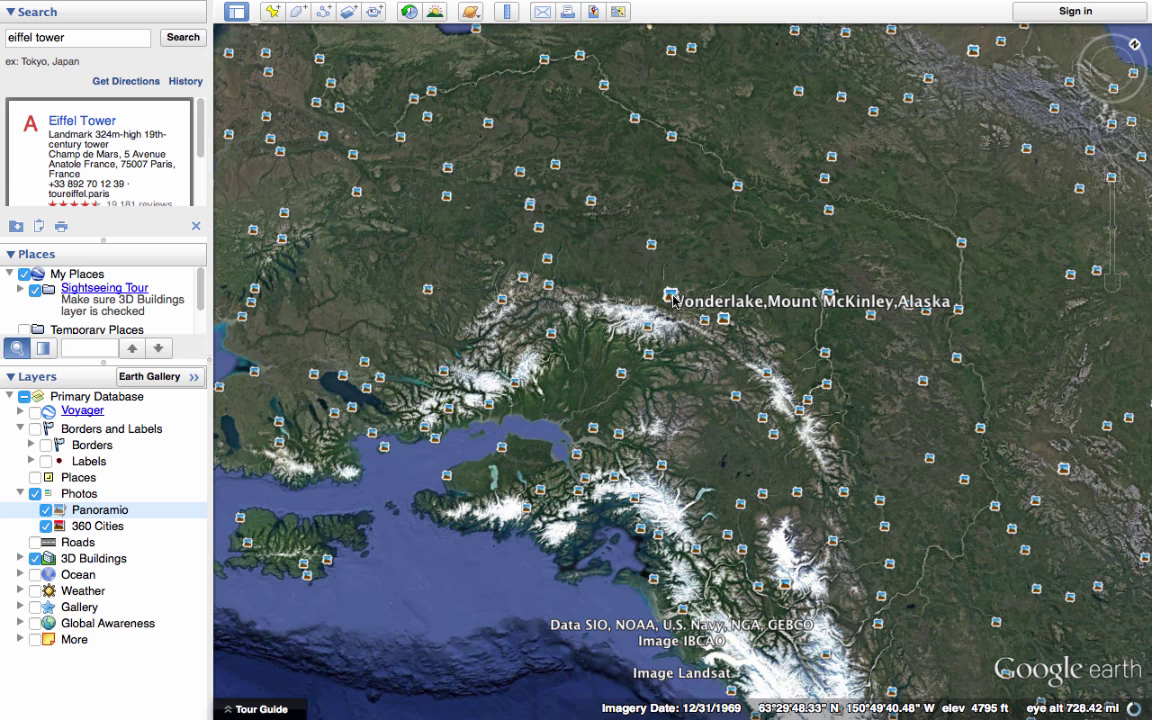
pyautogui.click(670, 297)
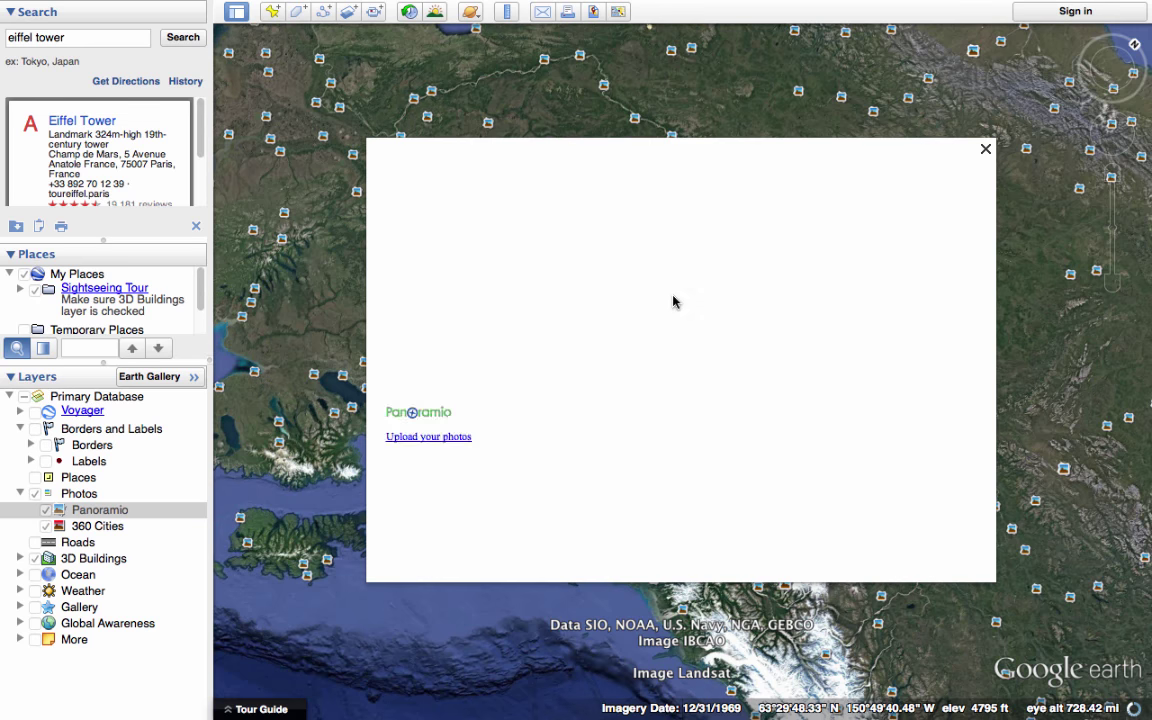
pyautogui.click(986, 149)
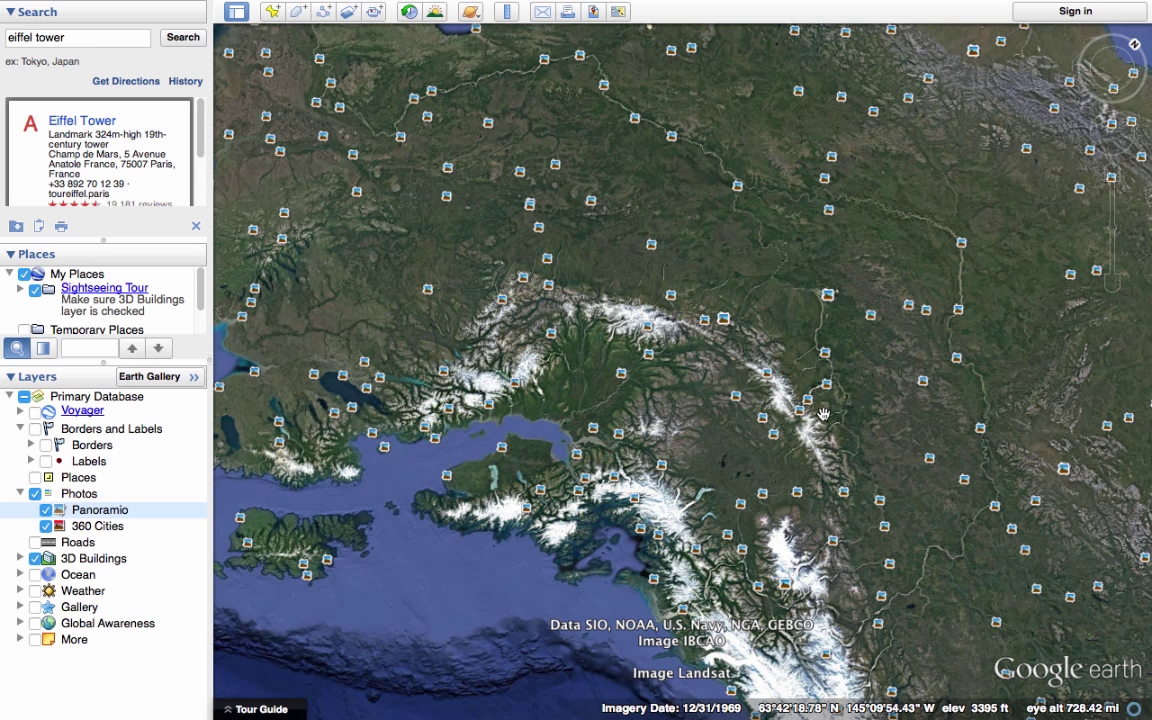
# Step: Search for "statue of liberty" and fly to the monument
pyautogui.moveTo(90, 37); pyautogui.dragTo(3, 35)
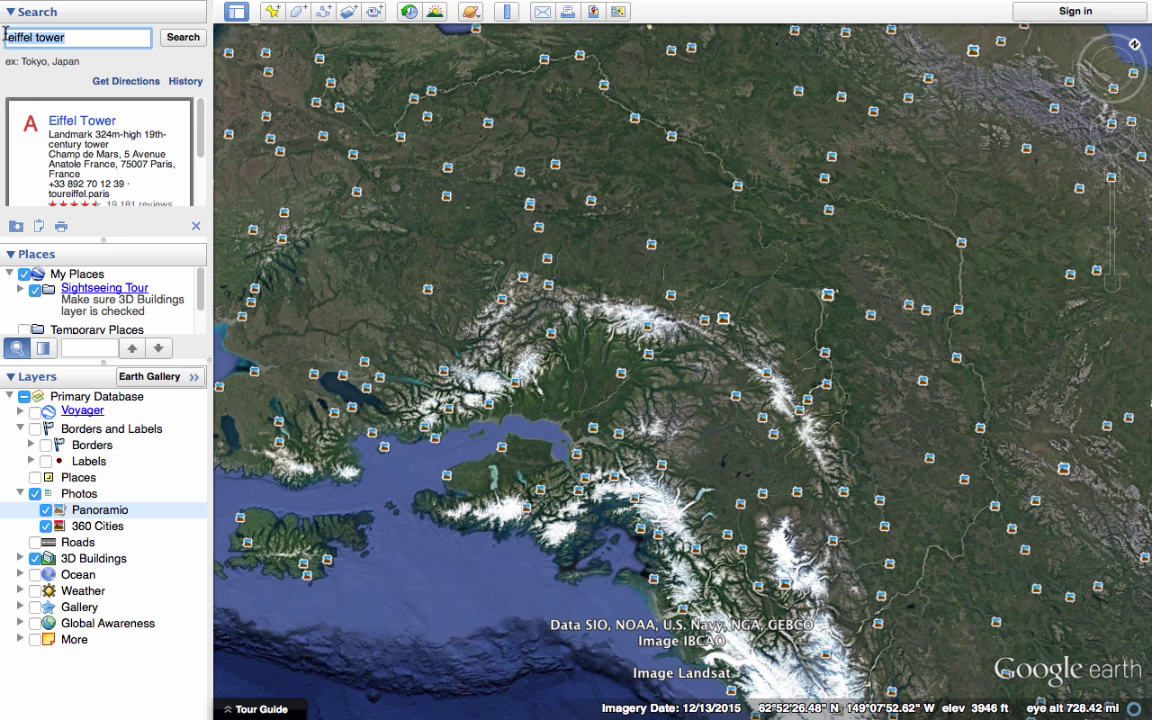
pyautogui.write('statue of libe')
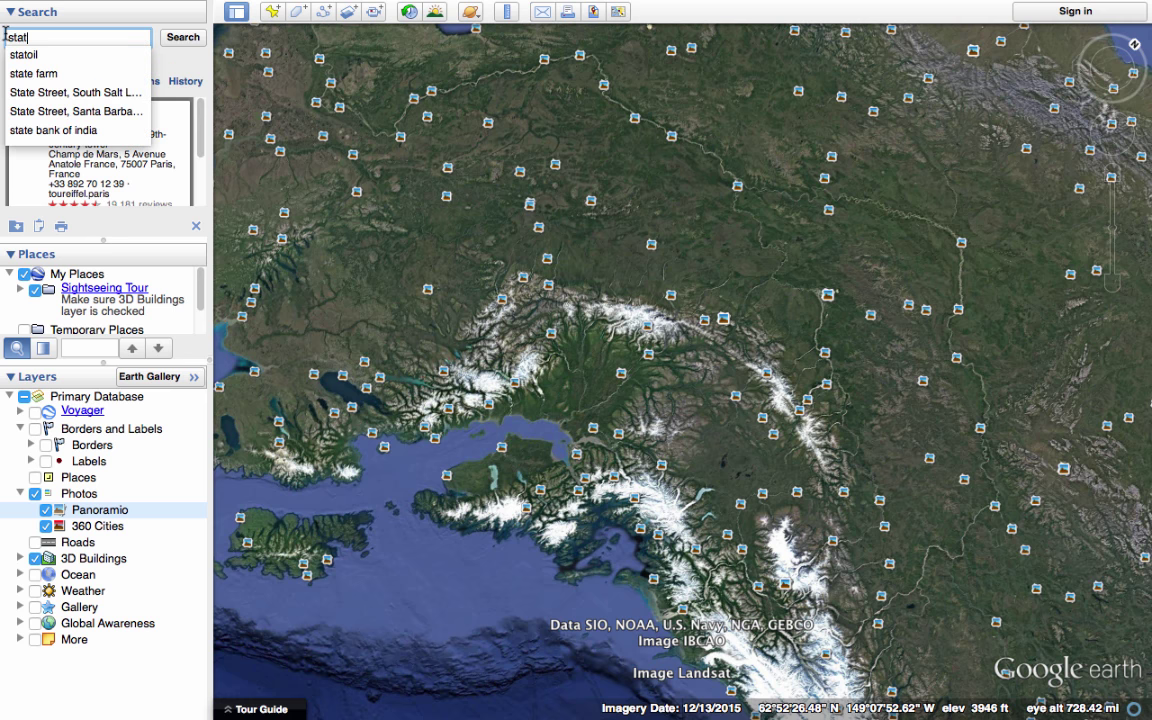
pyautogui.write('rty')
pyautogui.press('Return')
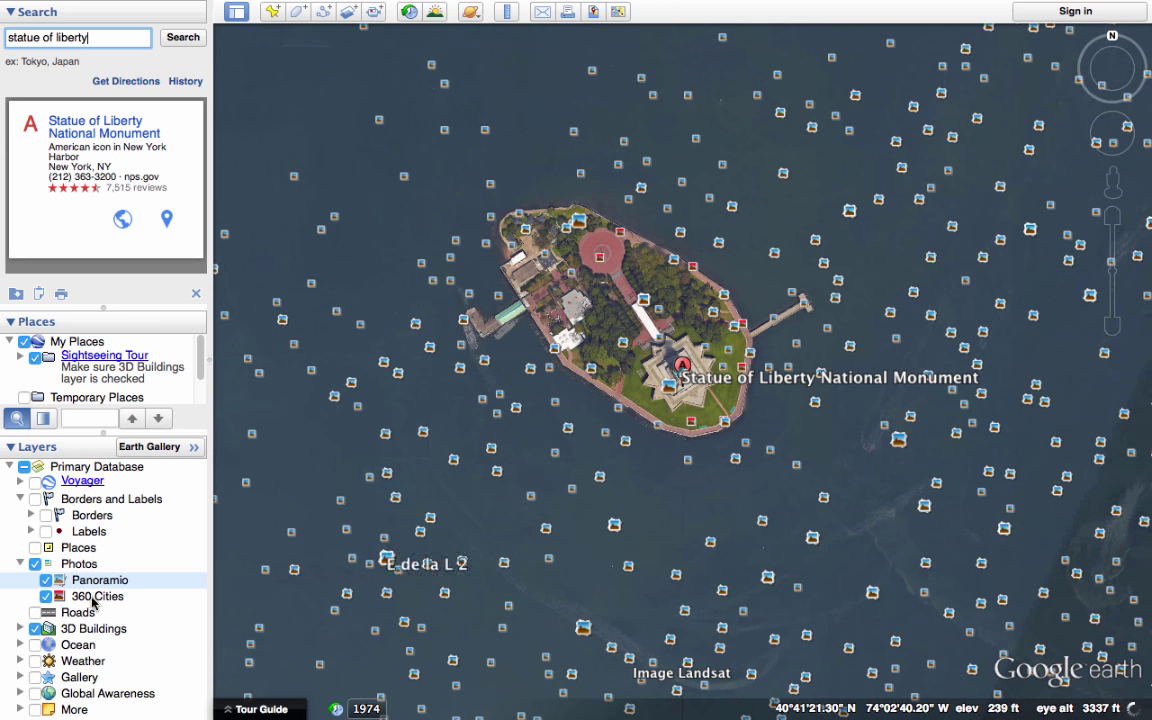
# Step: Turn off the Photos layer, turn on the Ocean layer, and view its markers around New York Harbor and the nearby coast
pyautogui.click(35, 564)
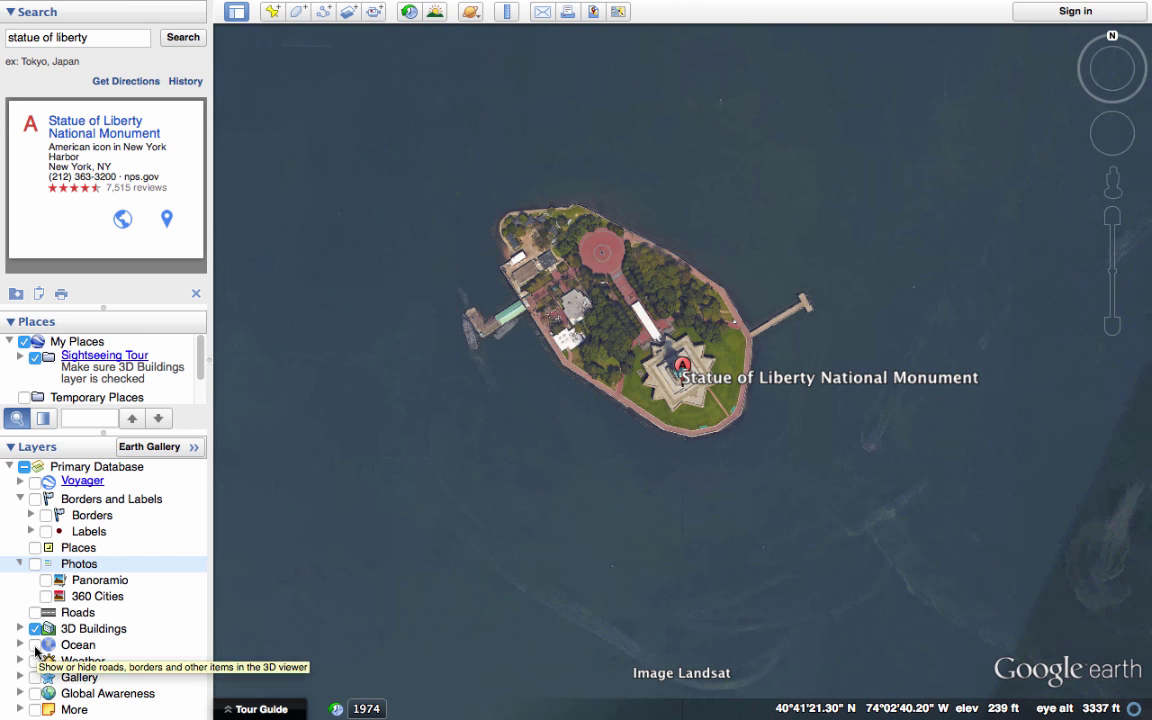
pyautogui.click(35, 647)
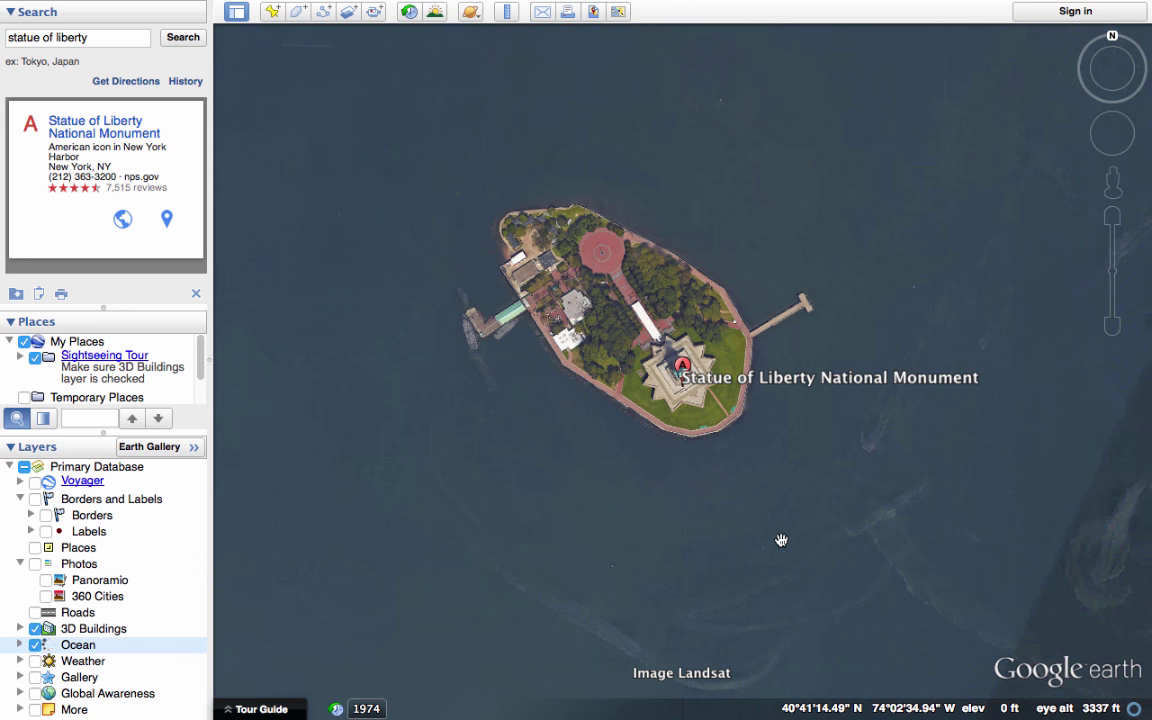
pyautogui.scroll(-5, 780, 532)
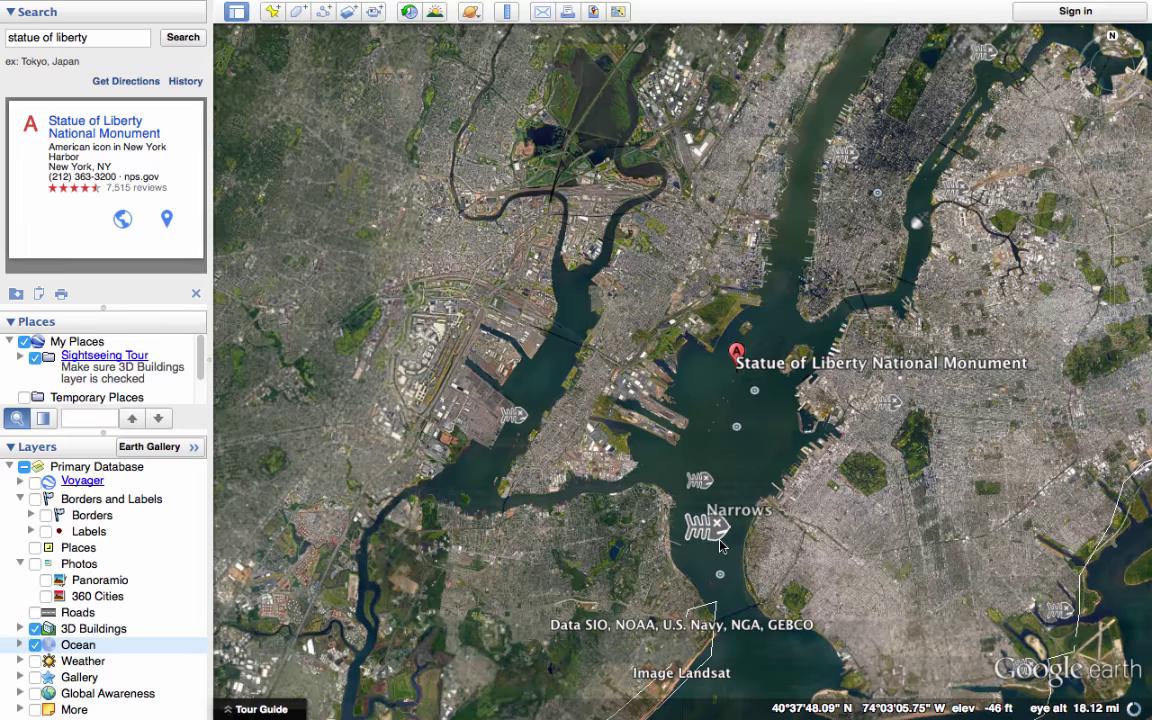
pyautogui.moveTo(737, 632); pyautogui.dragTo(664, 467)
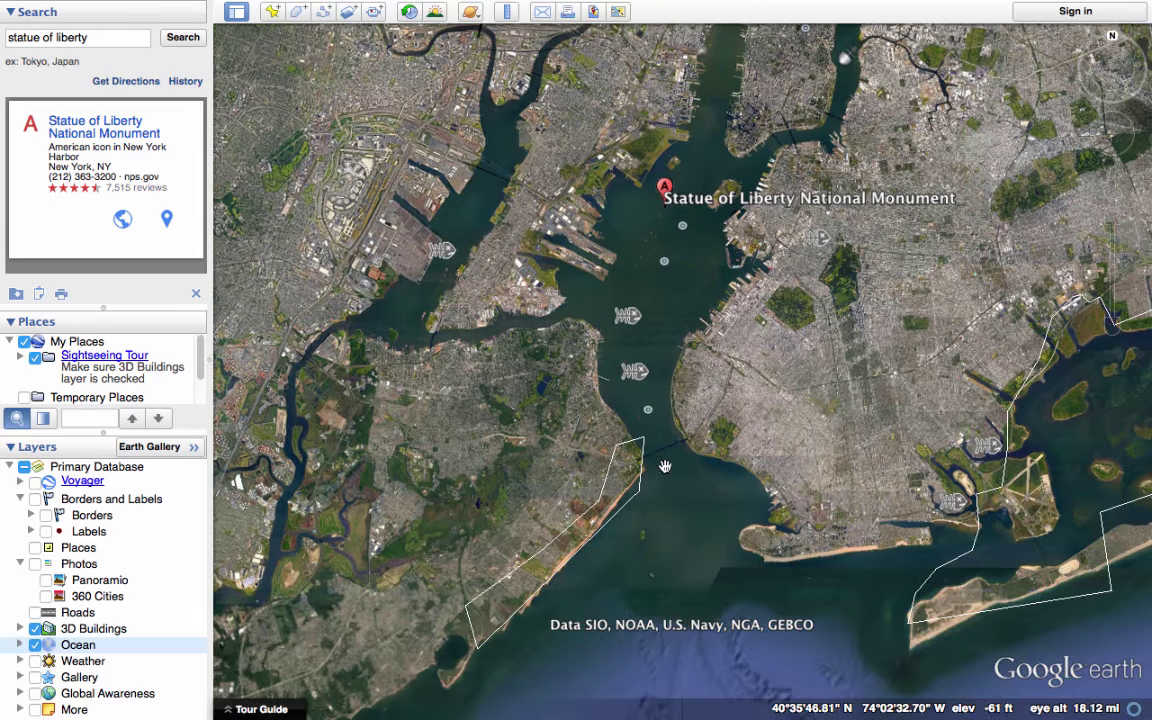
pyautogui.moveTo(661, 611); pyautogui.dragTo(618, 465)
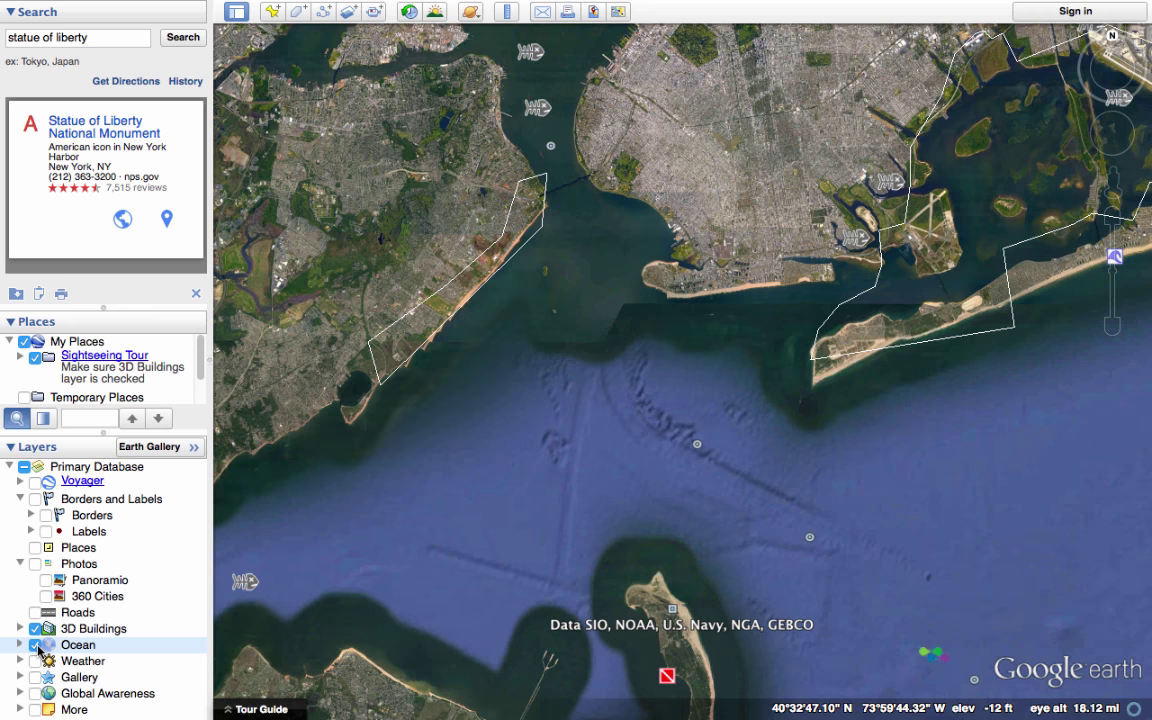
# Step: Replace the Ocean layer with the Weather layer and view the conditions across the northeastern United States
pyautogui.click(36, 645)
pyautogui.click(35, 661)
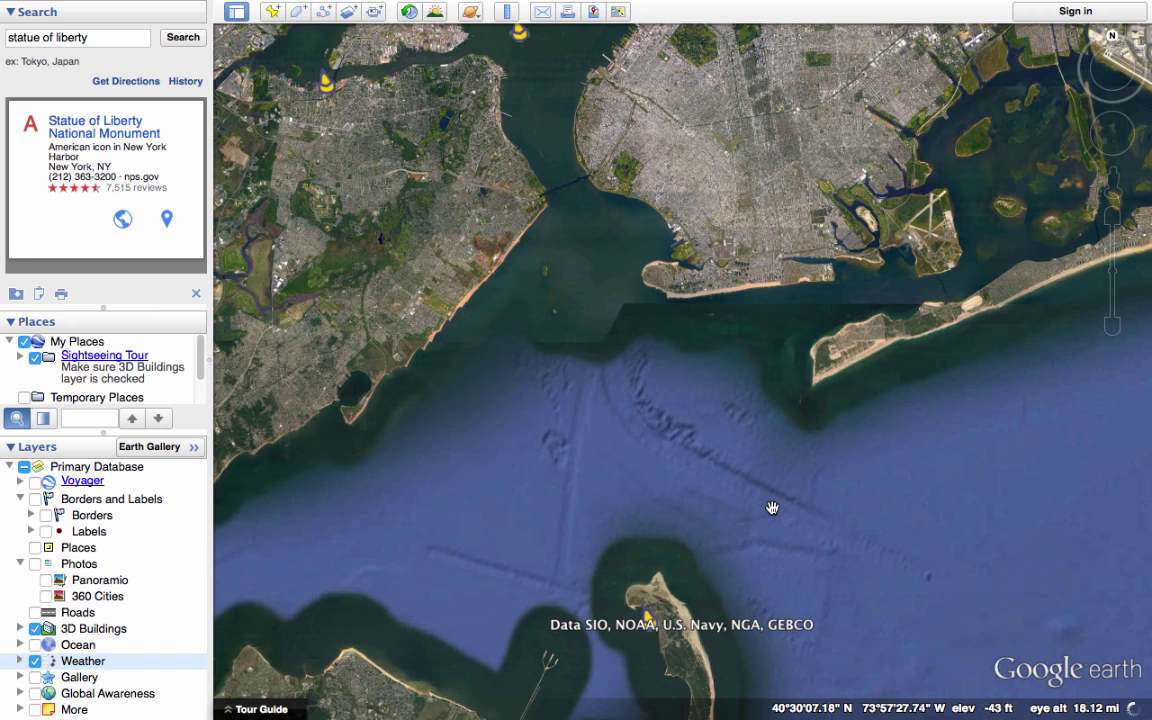
pyautogui.scroll(-5, 772, 508)
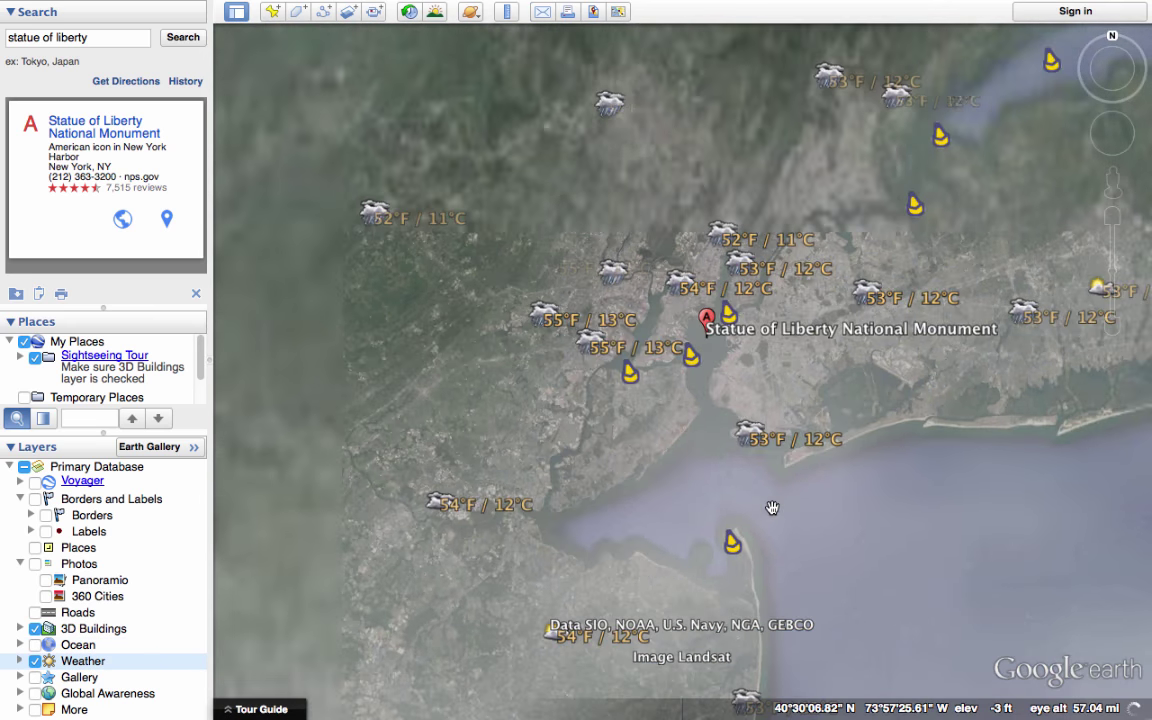
pyautogui.scroll(-5, 772, 508)
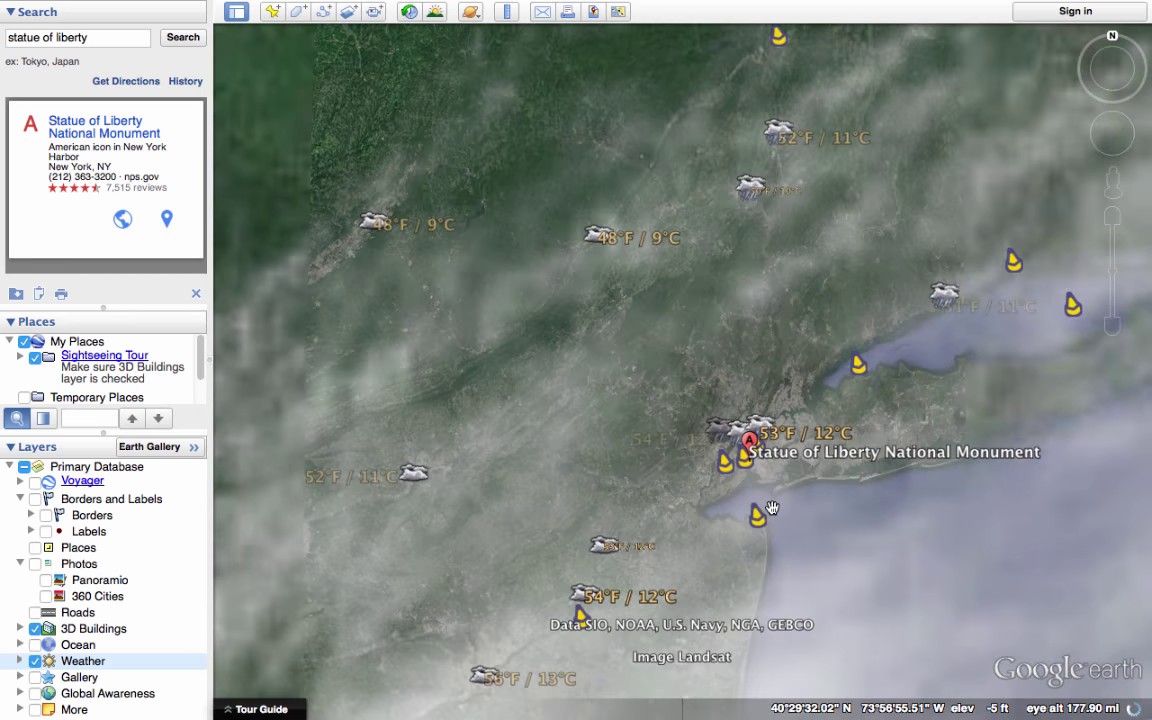
pyautogui.scroll(-5, 772, 508)
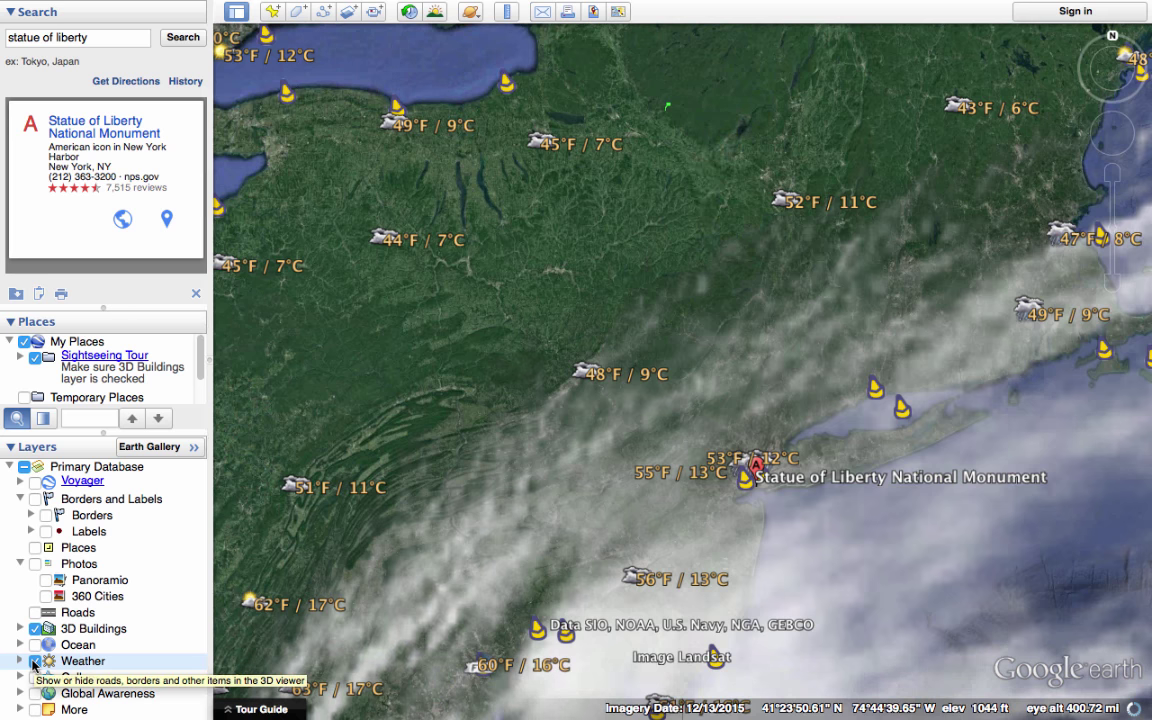
# Step: Turn the Weather layer off and back on, and examine the clouds and precipitation across North America
pyautogui.click(34, 661)
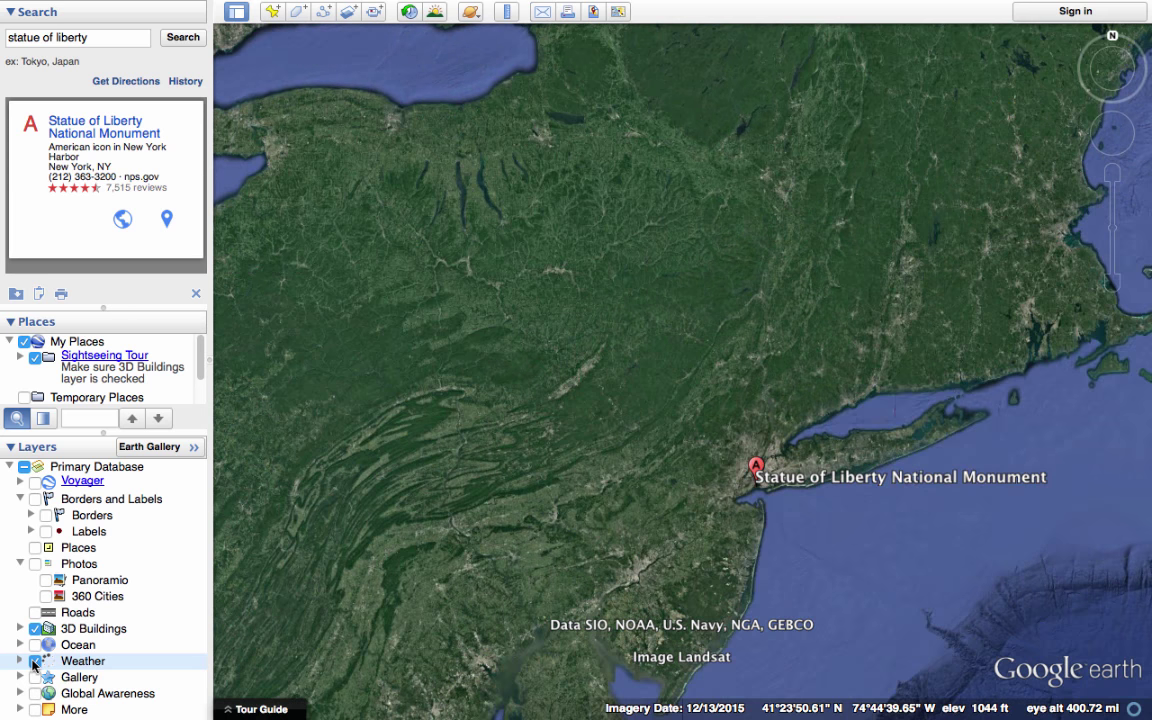
pyautogui.click(34, 661)
pyautogui.scroll(-3, 411, 545)
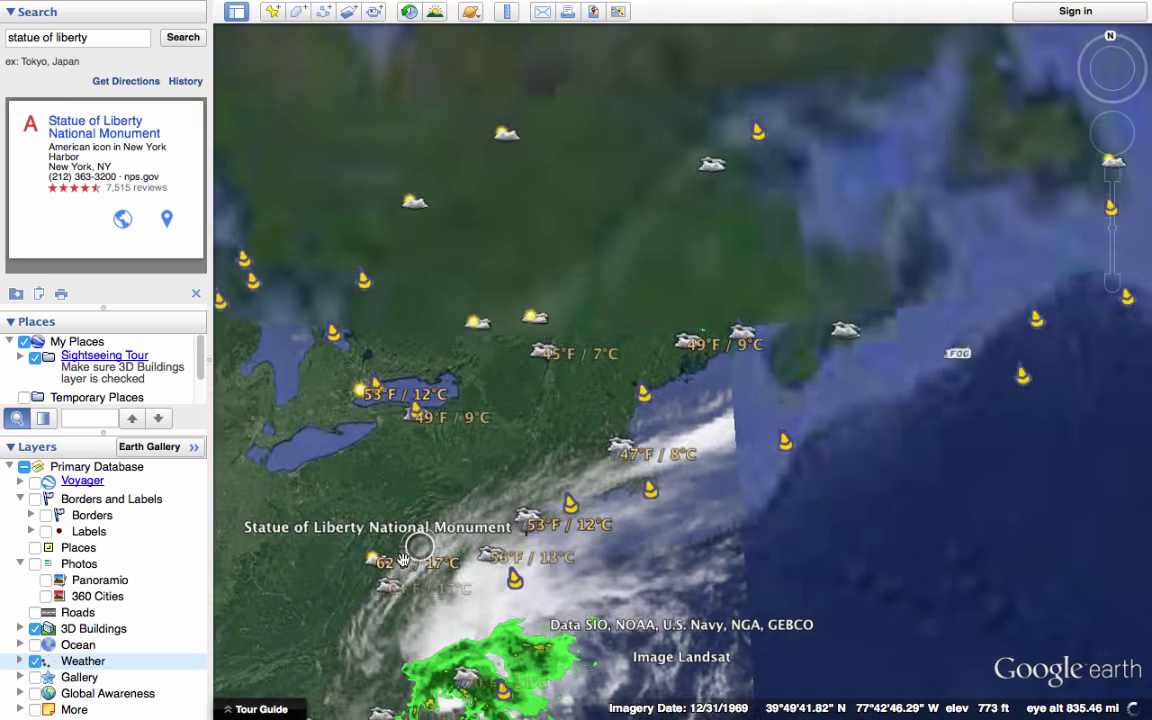
pyautogui.scroll(-4, 403, 560)
pyautogui.moveTo(500, 606); pyautogui.dragTo(846, 424)
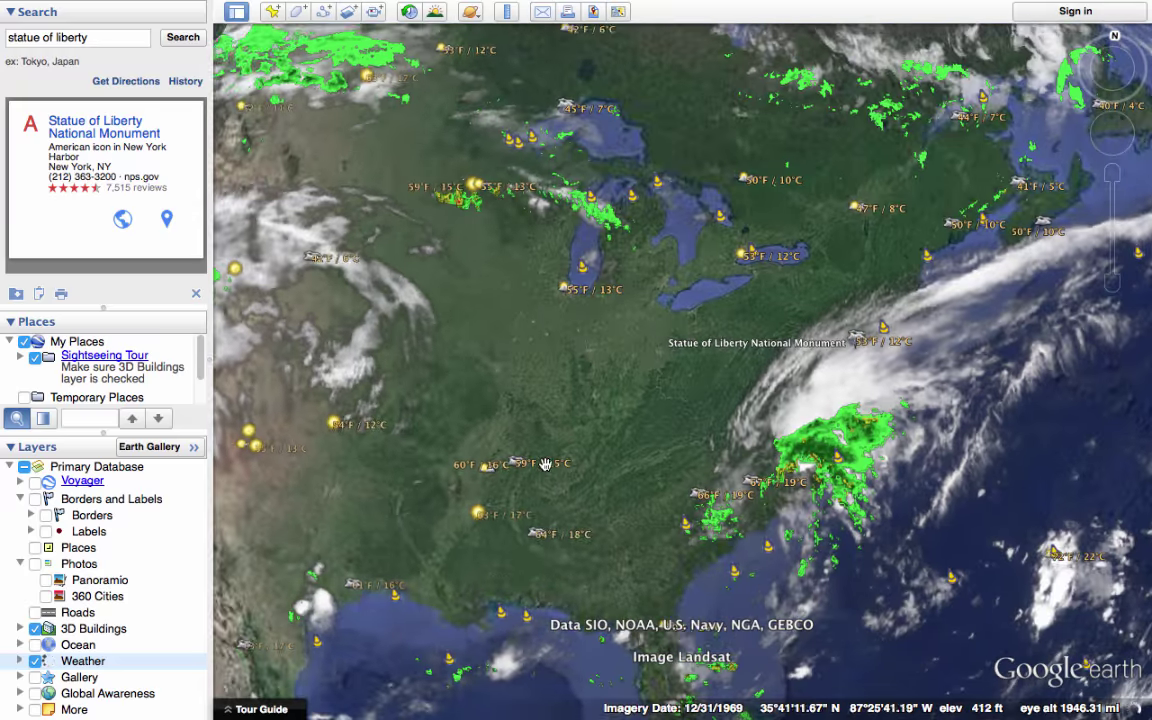
pyautogui.moveTo(545, 465); pyautogui.dragTo(840, 488)
pyautogui.scroll(-3, 480, 525)
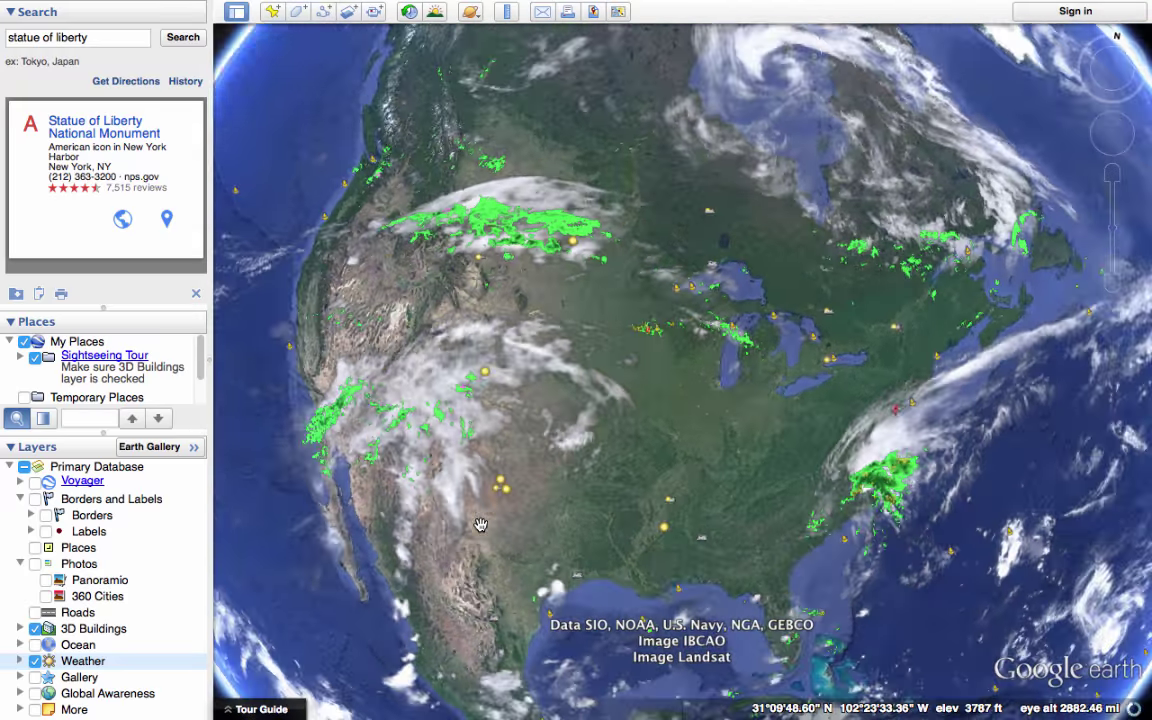
pyautogui.moveTo(480, 525); pyautogui.dragTo(623, 435)
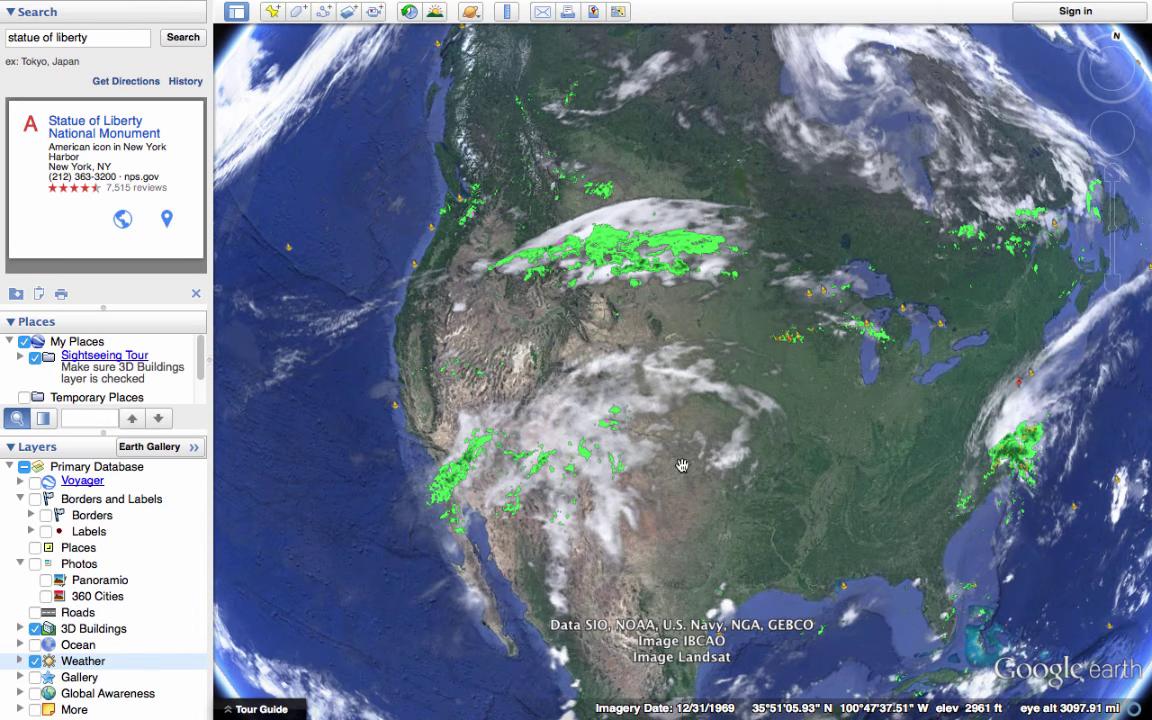
pyautogui.scroll(-5, 606, 500)
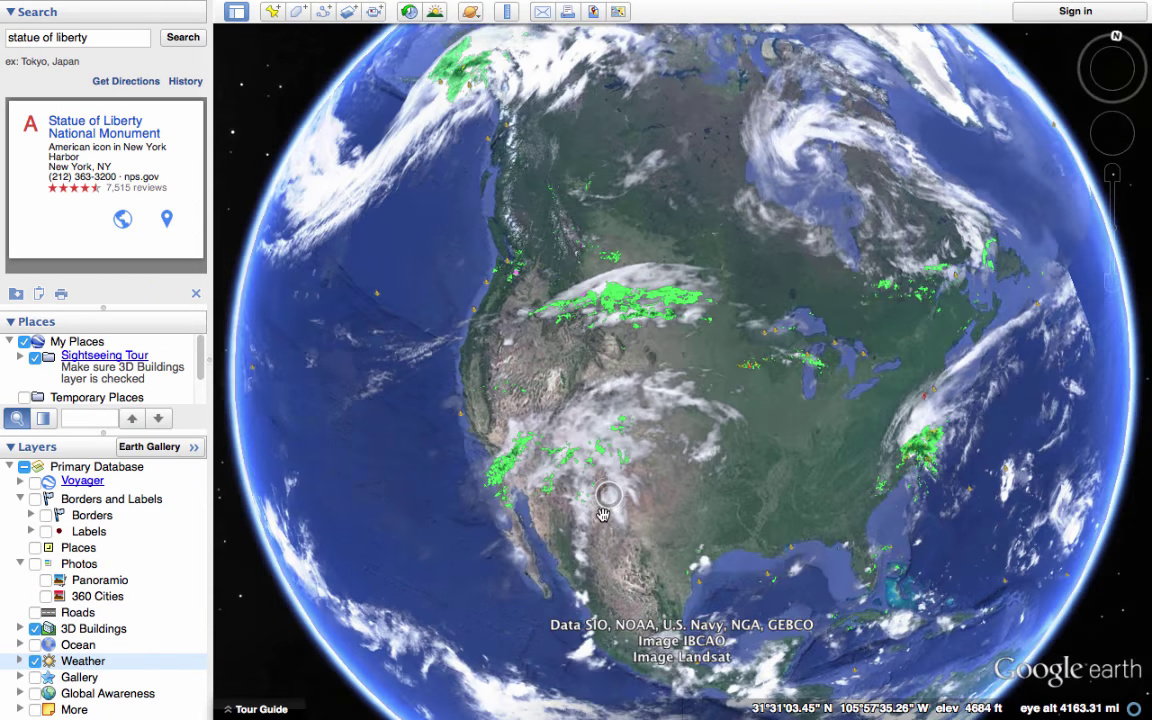
pyautogui.scroll(2, 602, 515)
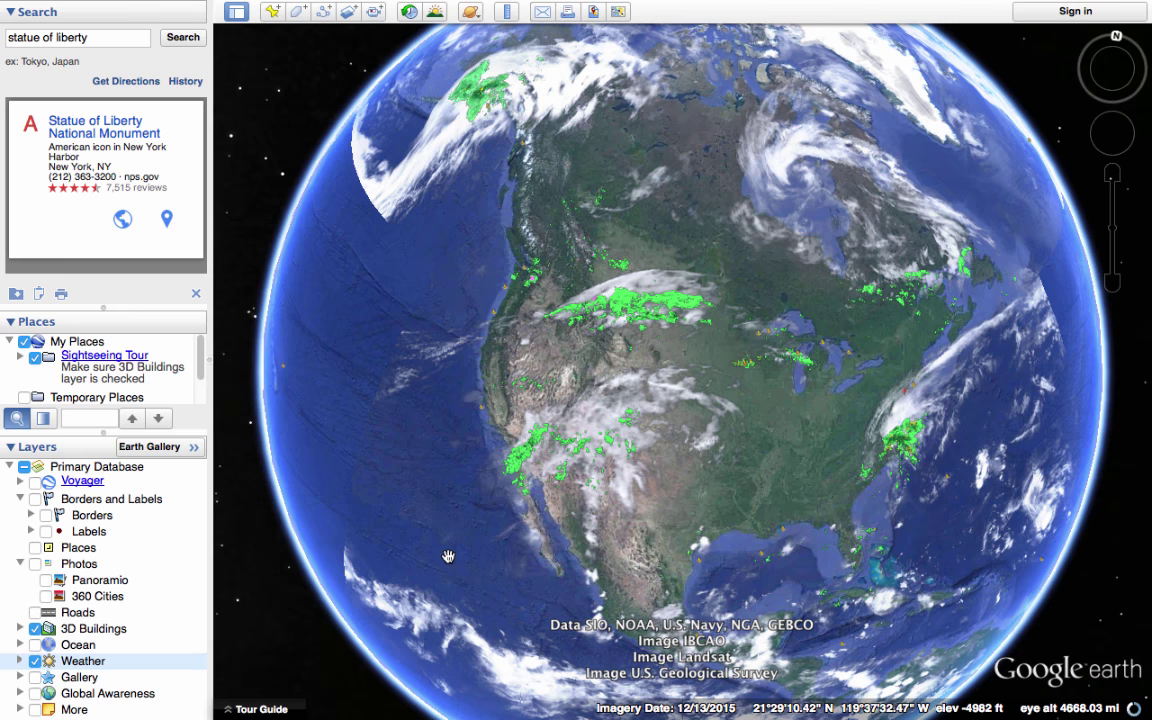
# Step: Turn off the Weather layer, and turn the Gallery layer on and off again
pyautogui.click(35, 661)
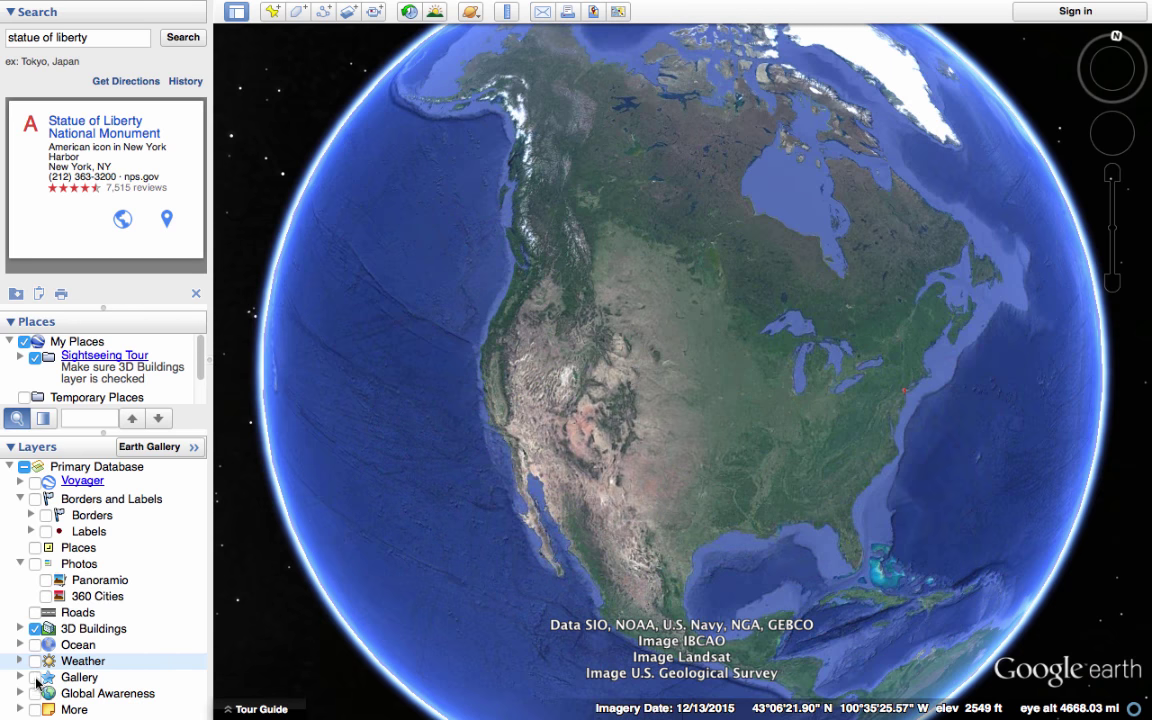
pyautogui.click(35, 677)
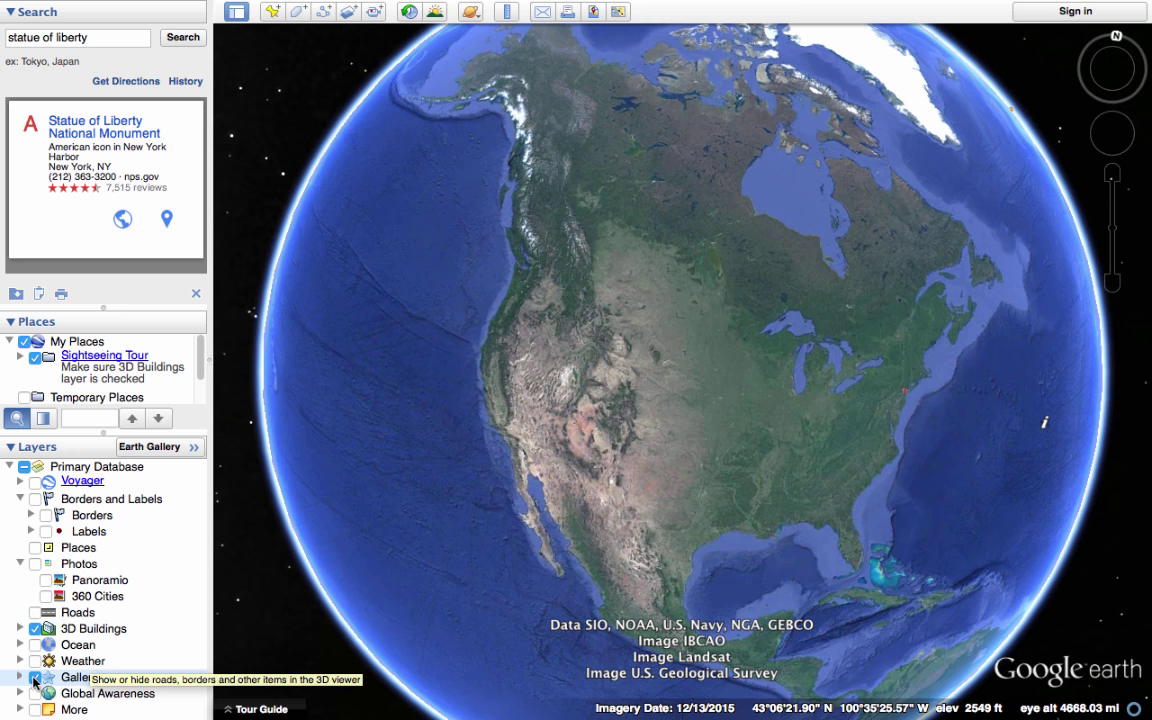
pyautogui.click(35, 677)
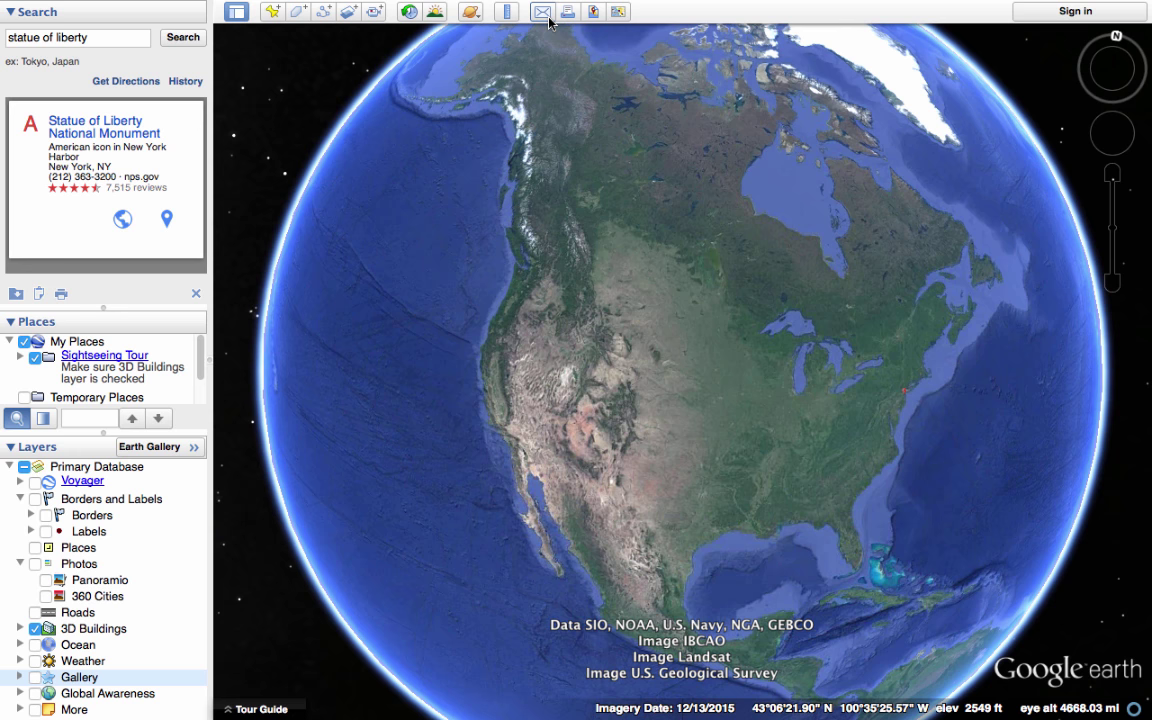
pyautogui.moveTo(625, 381)
pyautogui.mouseDown()
pyautogui.moveTo(554, 389)
pyautogui.moveTo(650, 386)
pyautogui.moveTo(606, 373)
pyautogui.moveTo(628, 405)
pyautogui.mouseUp()
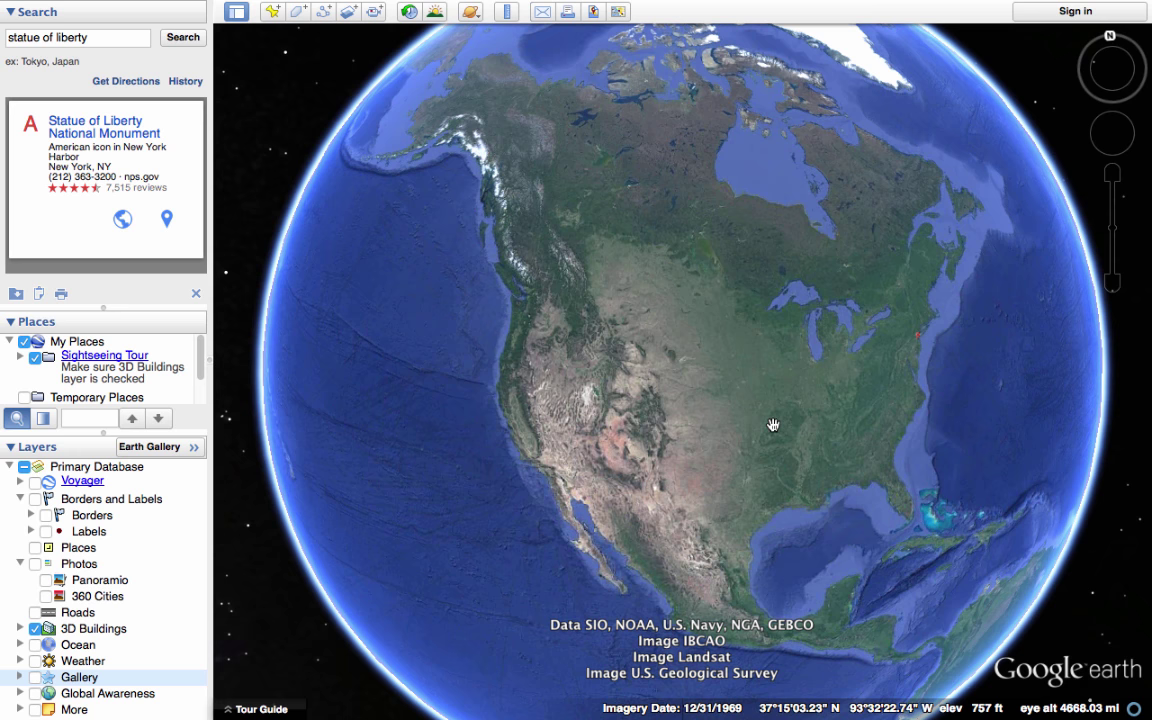
pyautogui.scroll(-3, 773, 425)
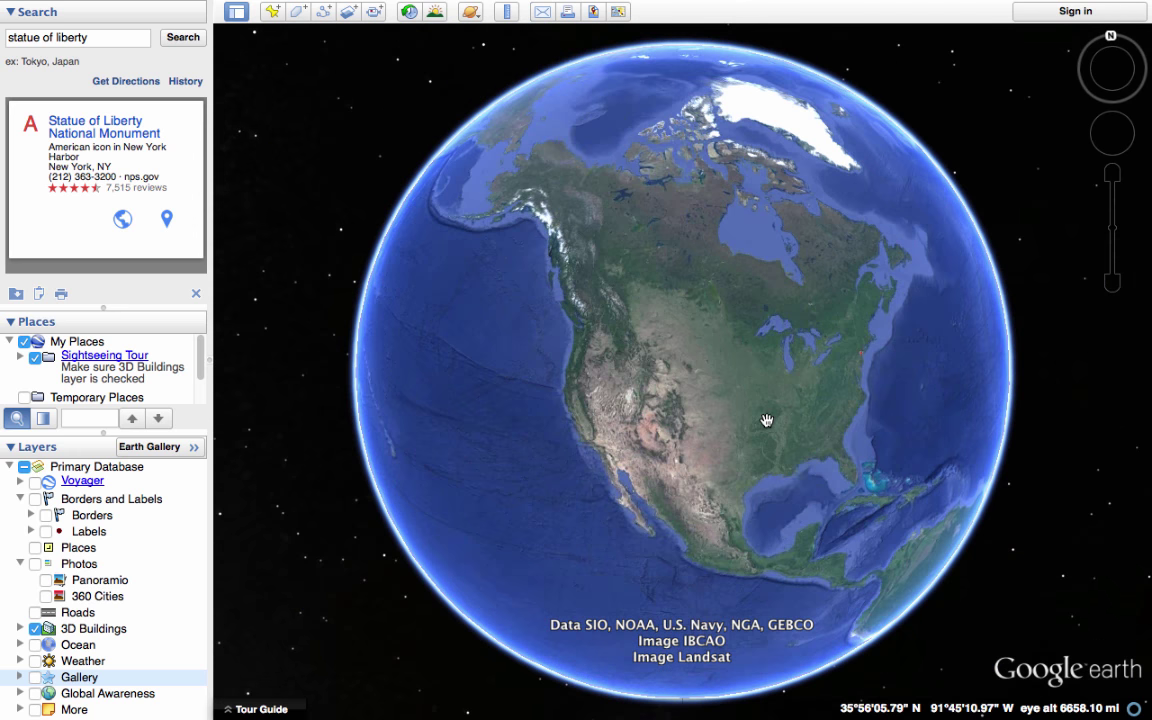